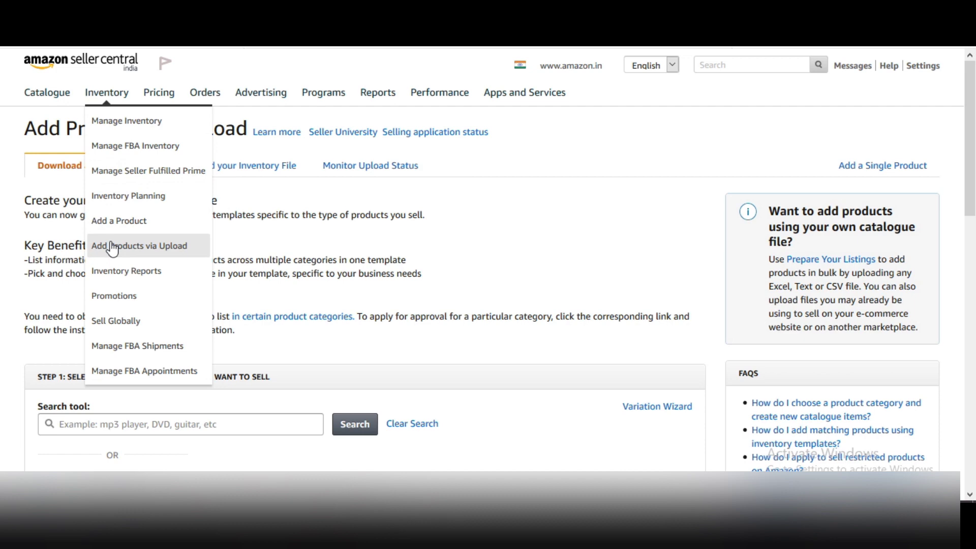
In Product Classifier, choose Electronics > Headphones and select In-Ear as the product type.
scroll(113, 249, "down", 6)
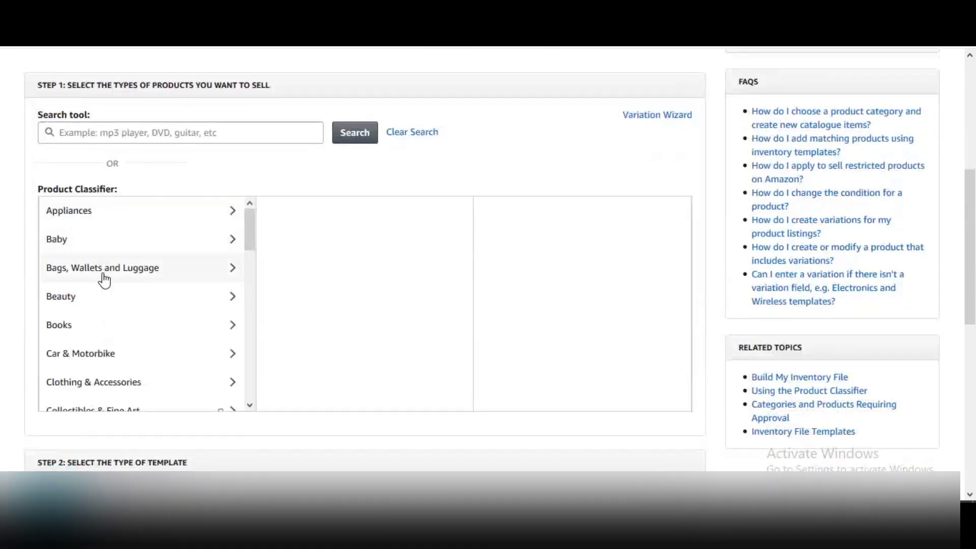
scroll(87, 335, "down", 1)
scroll(64, 264, "down", 1)
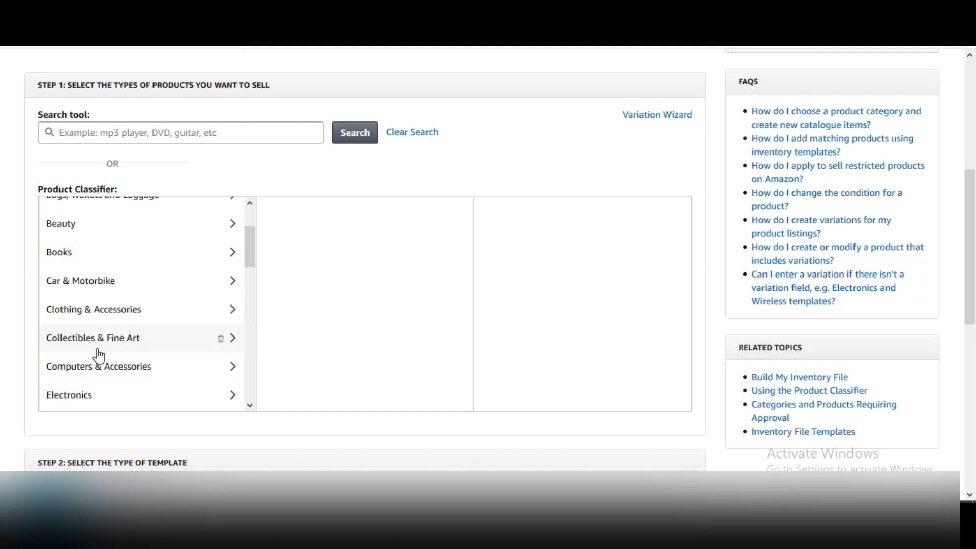
scroll(76, 350, "down", 2)
left_click(89, 329)
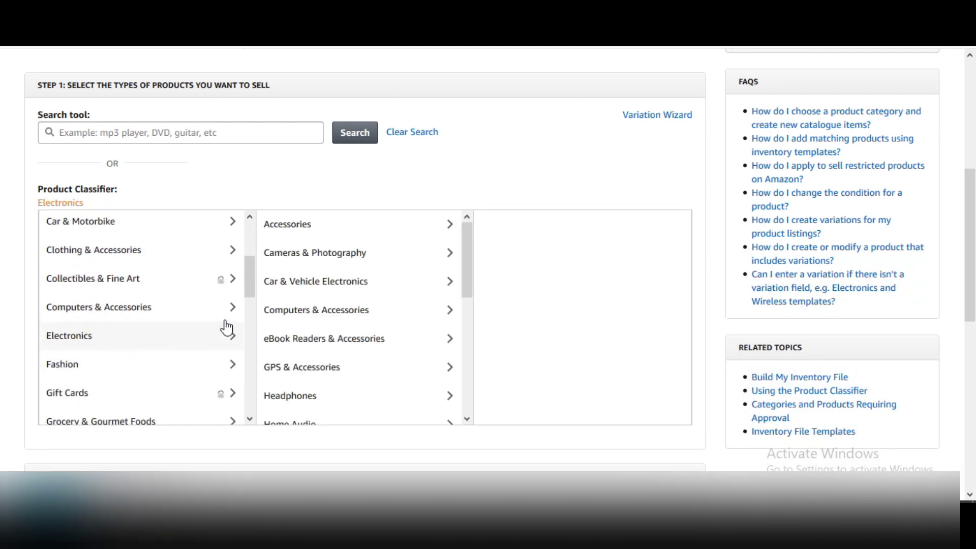
scroll(325, 310, "down", 3)
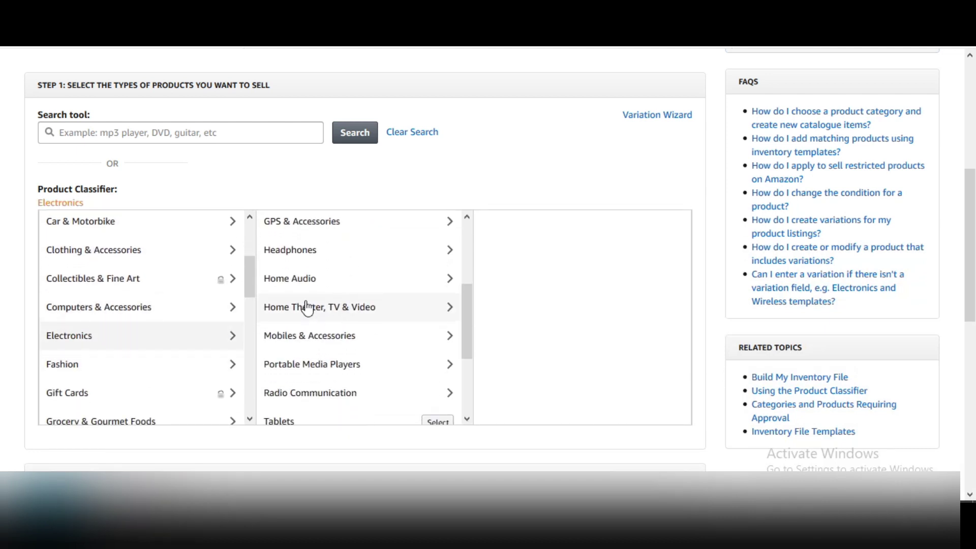
left_click(292, 265)
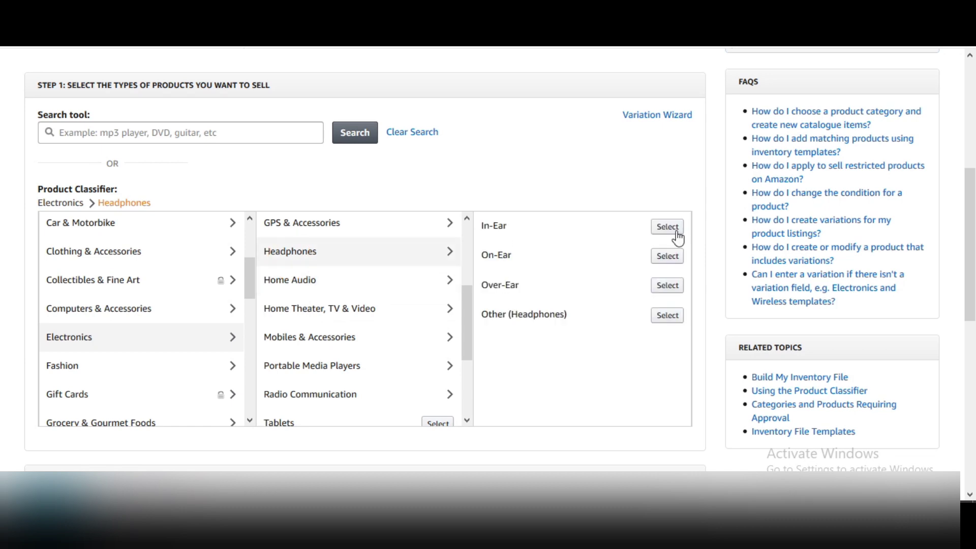
left_click(666, 229)
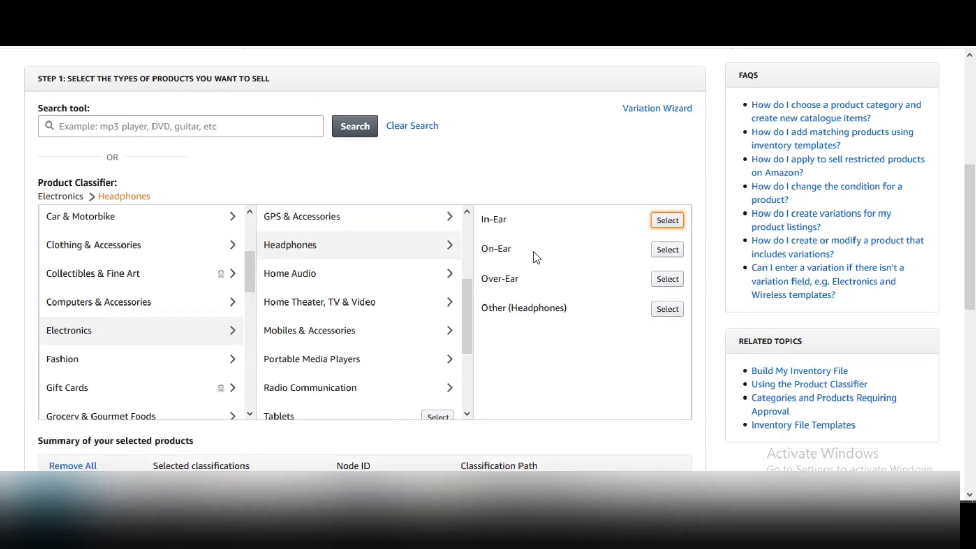
Generate the In-Ear template and open In-Ear.xlsm with Excel.
scroll(533, 257, "down", 4)
scroll(559, 265, "down", 4)
left_click(632, 252)
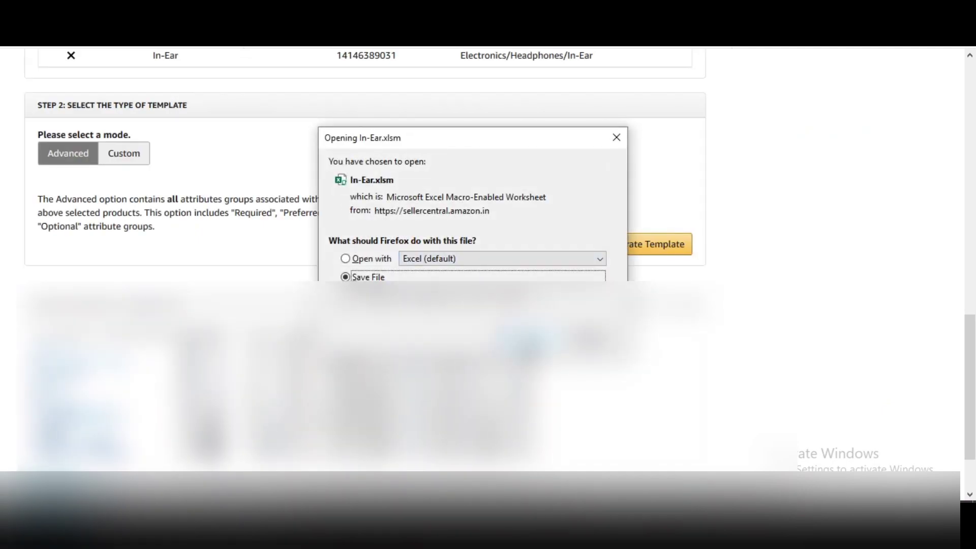
left_click(345, 258)
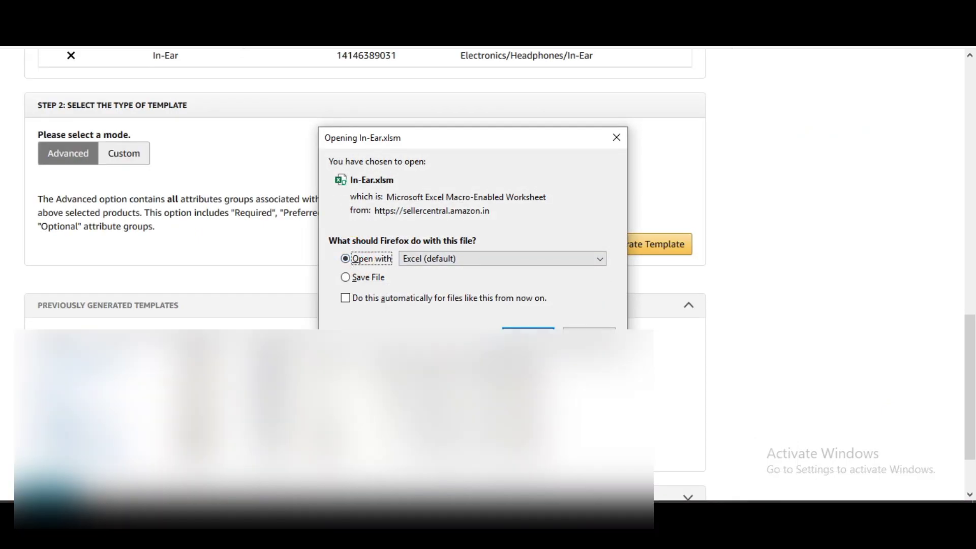
left_click(526, 333)
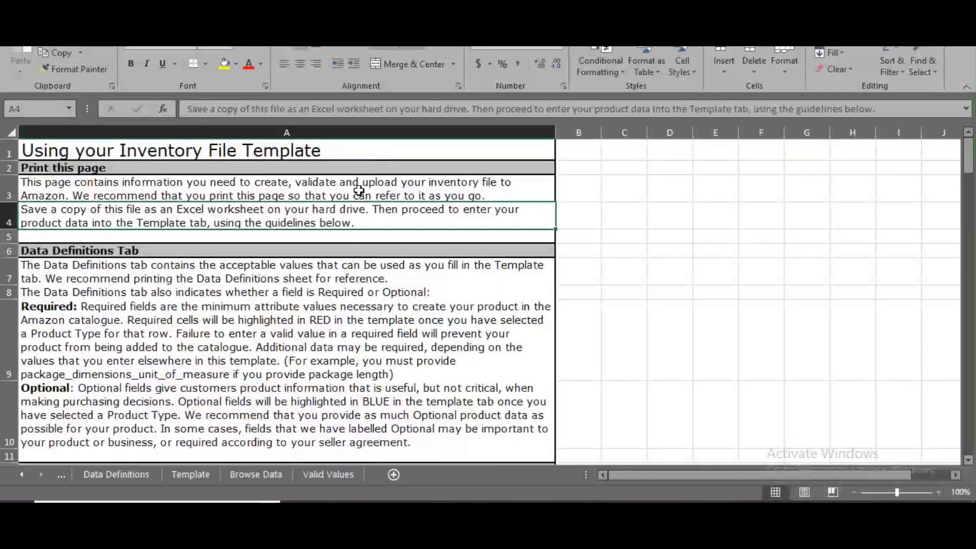
On the Template sheet, set cell A4's product type to headphones.
left_click(198, 480)
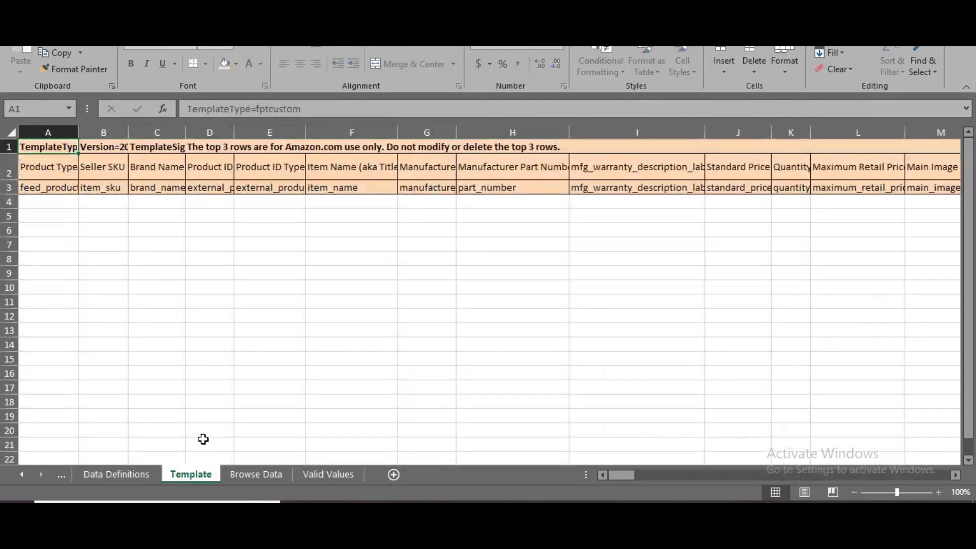
left_click(65, 202)
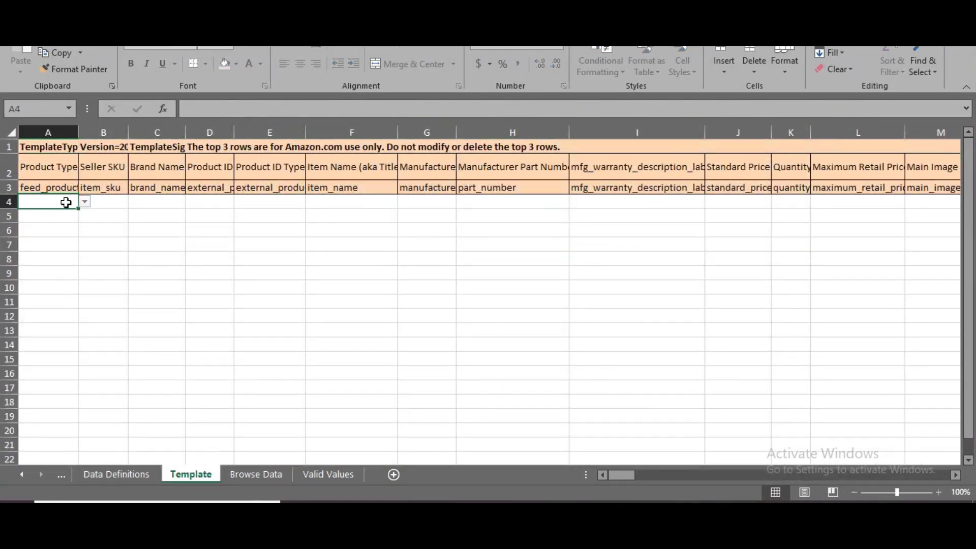
left_click(85, 201)
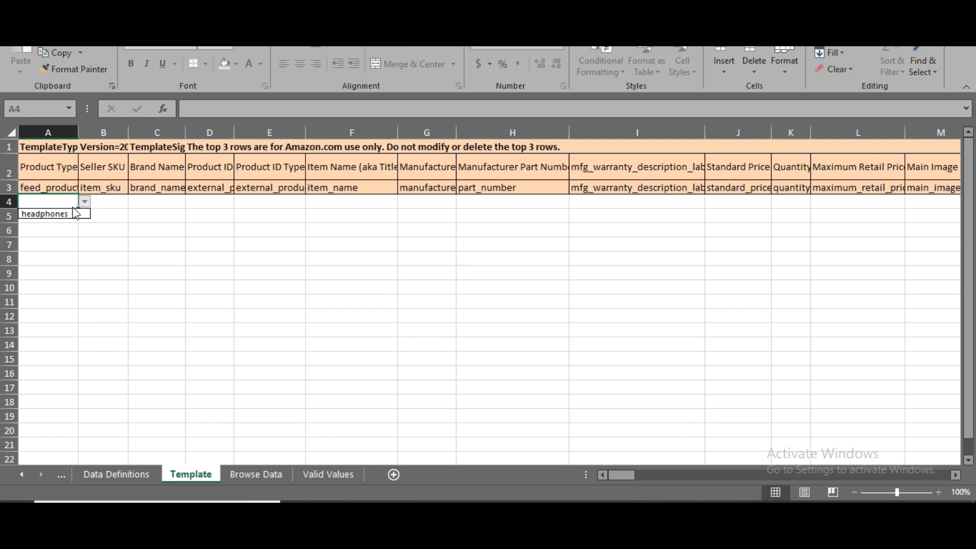
left_click(65, 212)
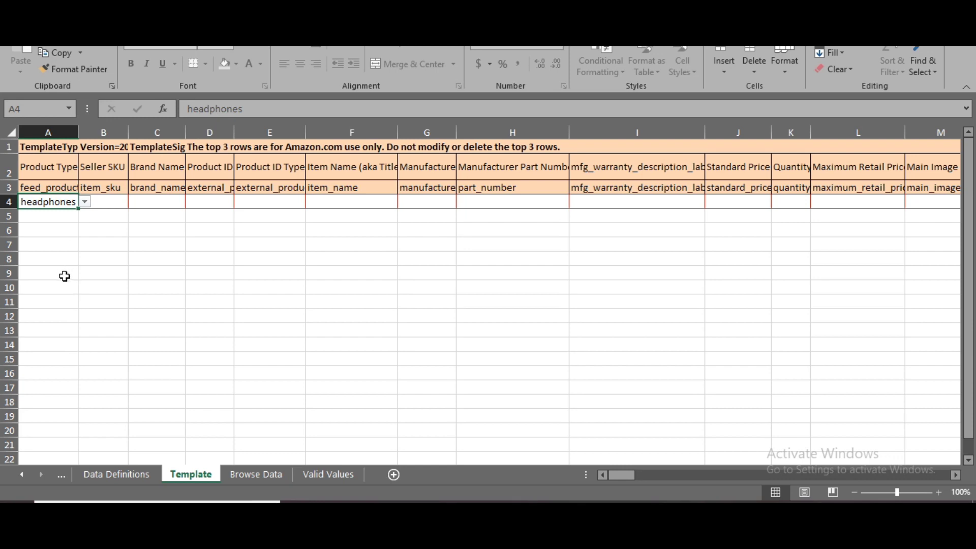
left_click(54, 216)
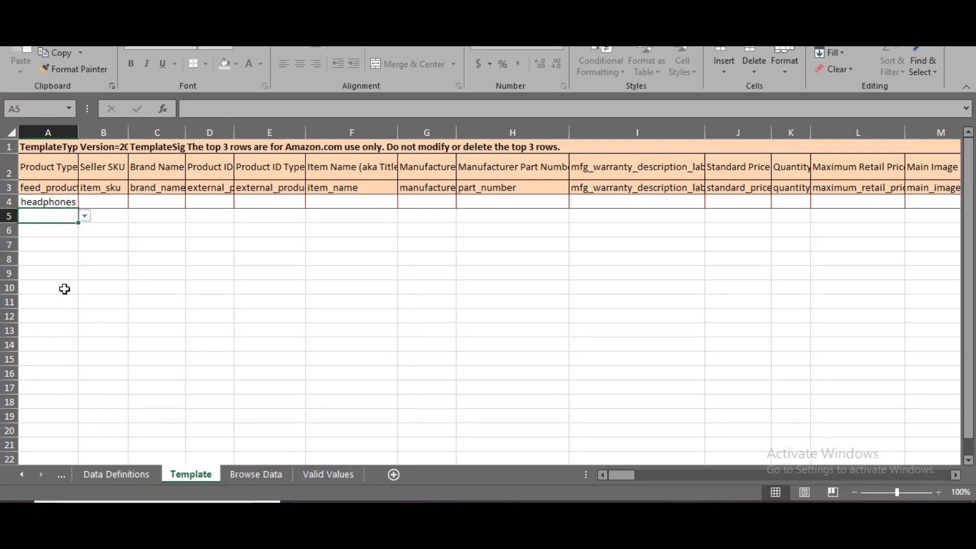
left_click(66, 287)
left_click(52, 315)
Set the product type of cells A5 and A6 to headphones.
left_click(69, 217)
left_click(84, 216)
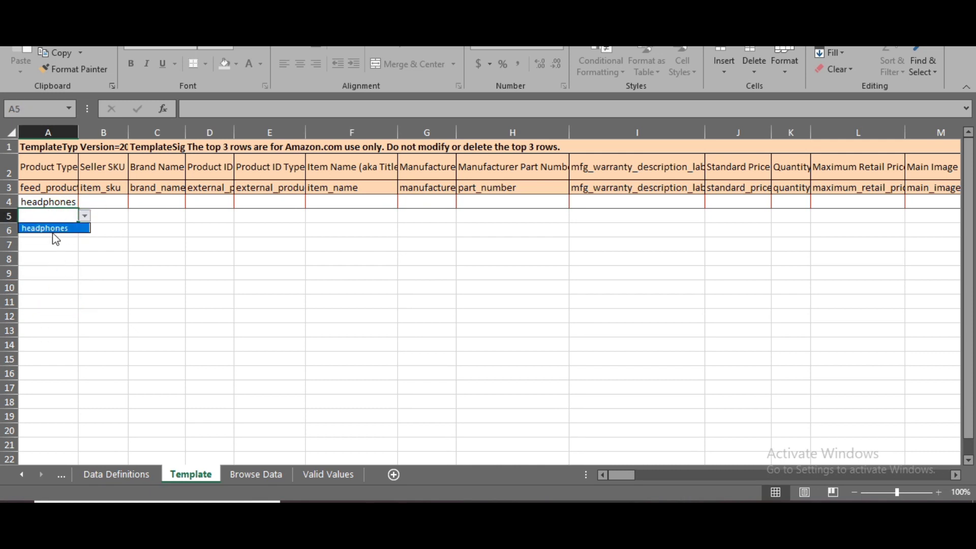
left_click(46, 227)
left_click(70, 231)
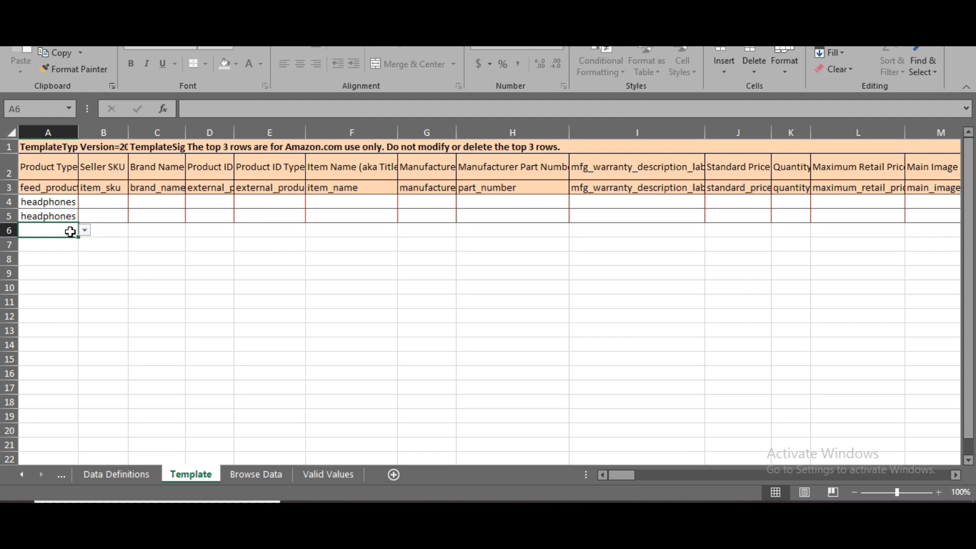
left_click(48, 201)
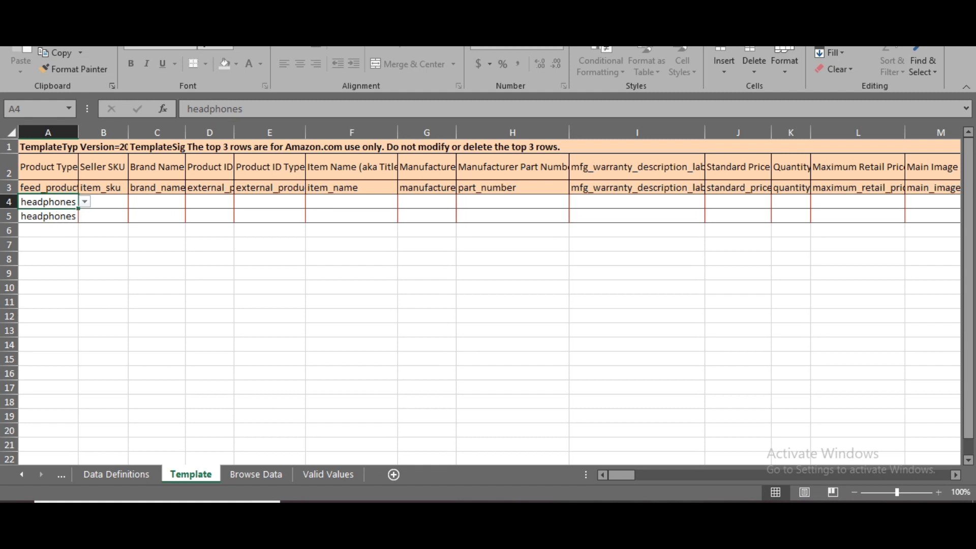
left_click(60, 235)
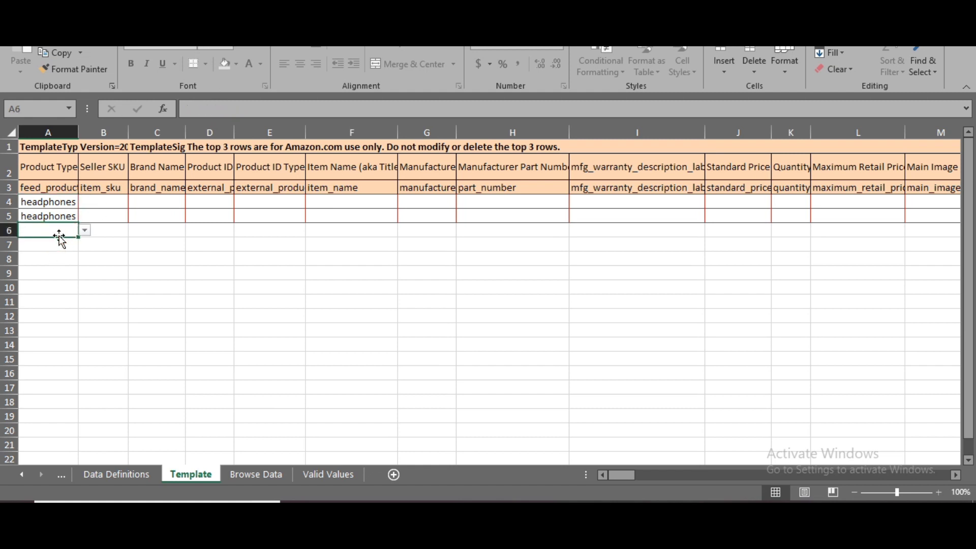
left_click(84, 232)
left_click(76, 240)
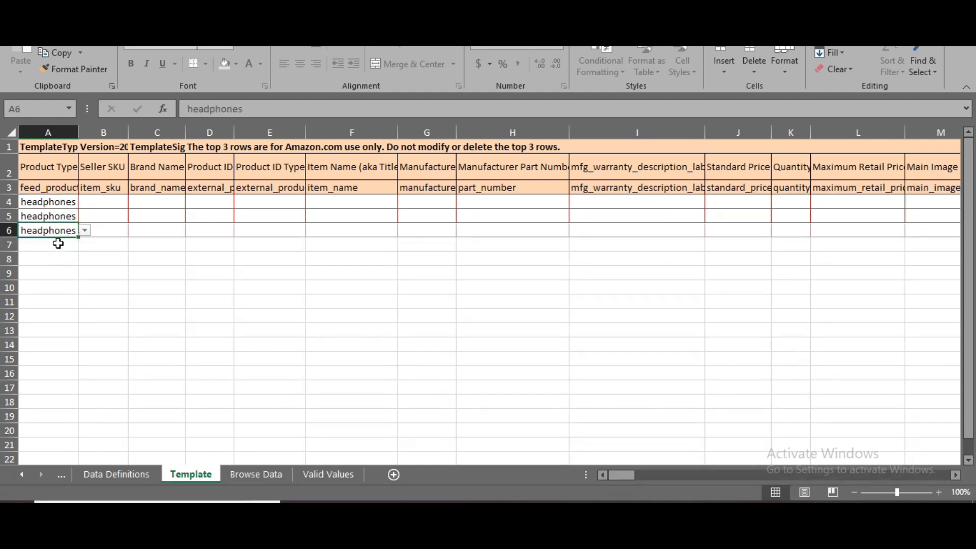
Set the product type of cells A7 and A8 to headphones.
left_click(73, 248)
left_click(85, 244)
left_click(71, 257)
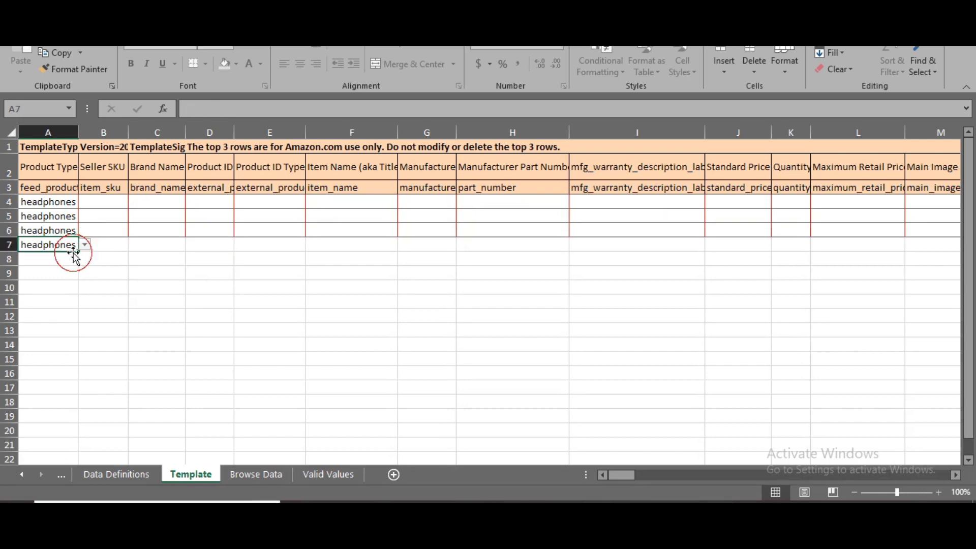
left_click(65, 259)
left_click(84, 259)
left_click(66, 270)
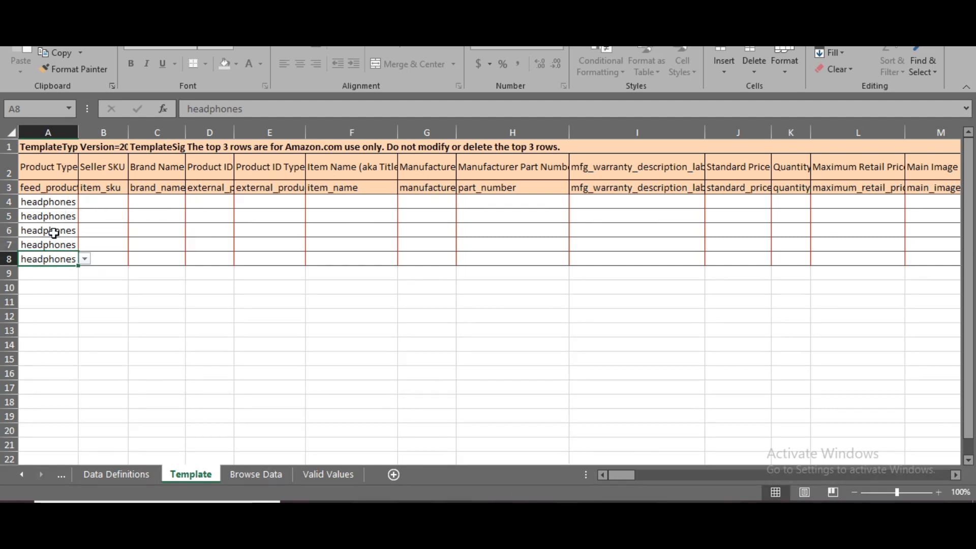
left_click(102, 201)
left_click(88, 220)
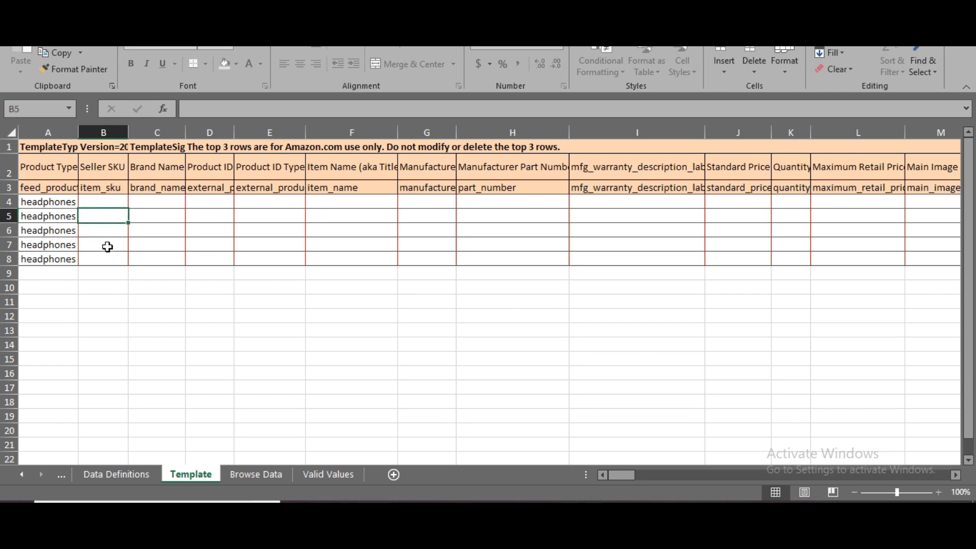
Enter SKUs MK-225, MK-589, MK-698, MK-596, MK-28 in B4:B8 with brand XYZ in C4:C8.
left_click(105, 201)
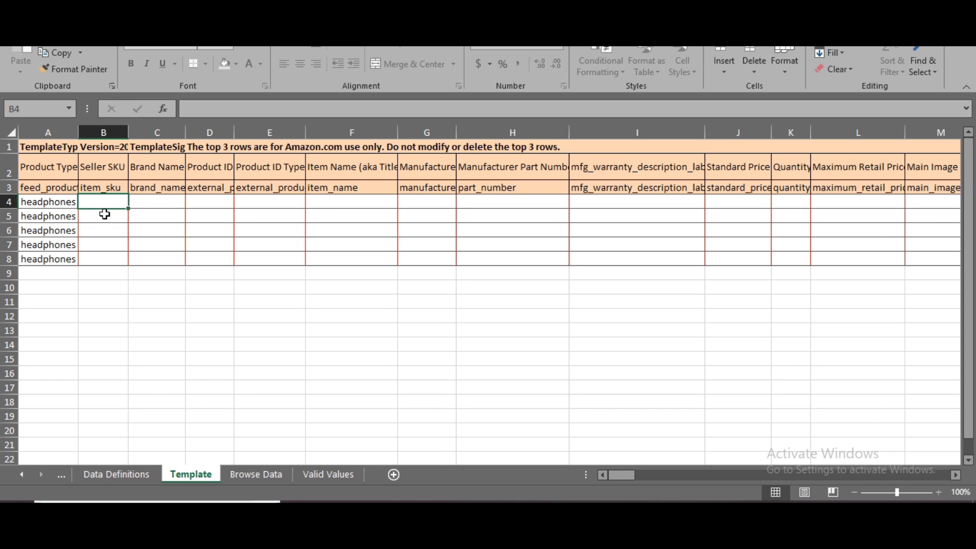
left_click(102, 213)
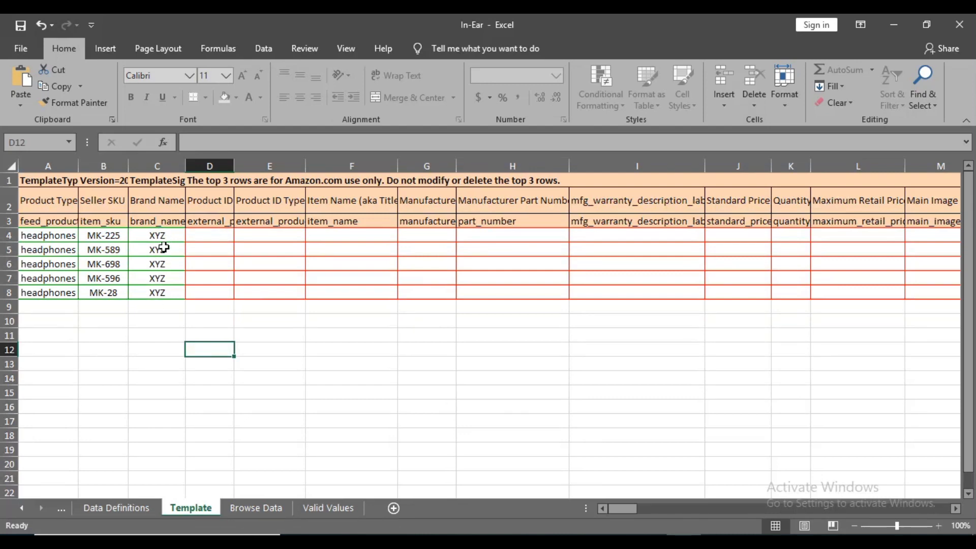
left_click(147, 236)
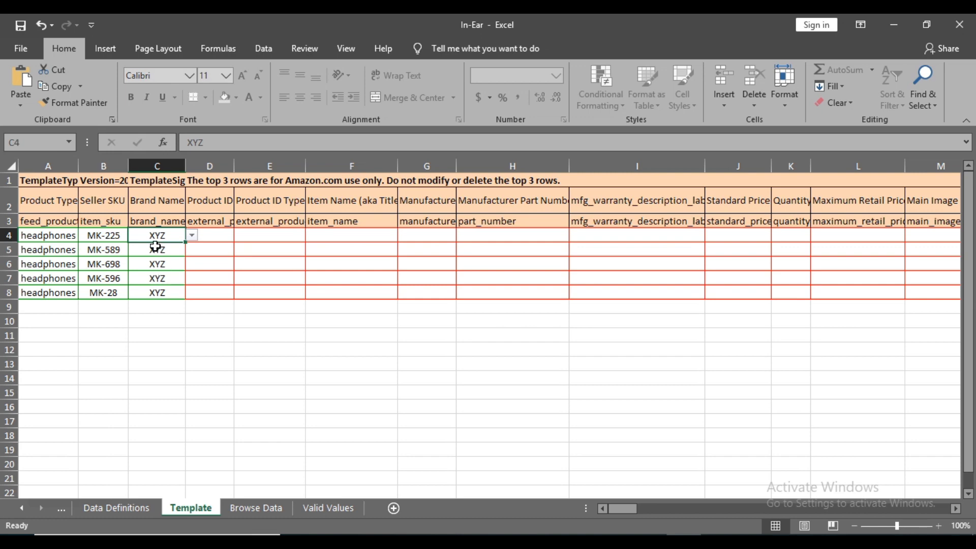
left_click(235, 235)
left_click(214, 234)
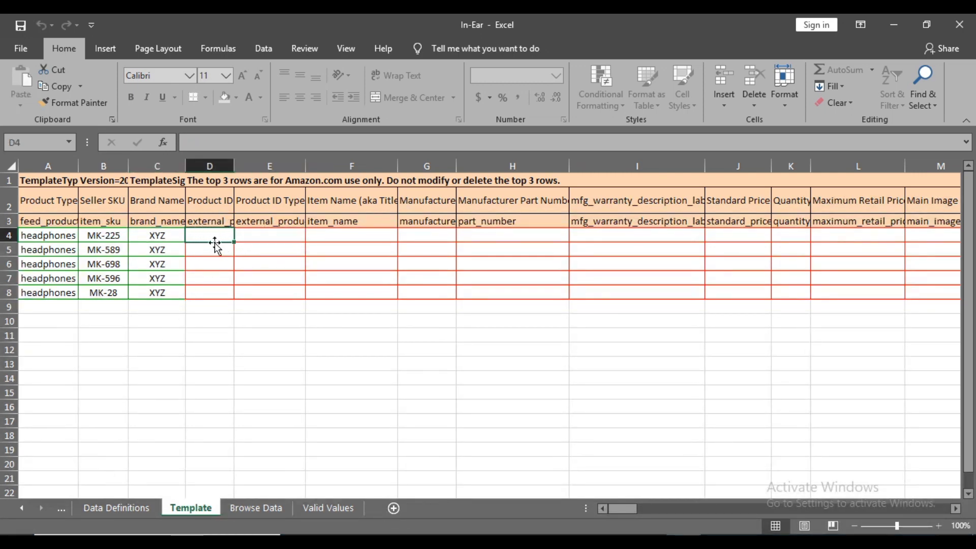
Set the Product ID Type to UPC in cells E4 and E5.
left_click(288, 235)
left_click(311, 235)
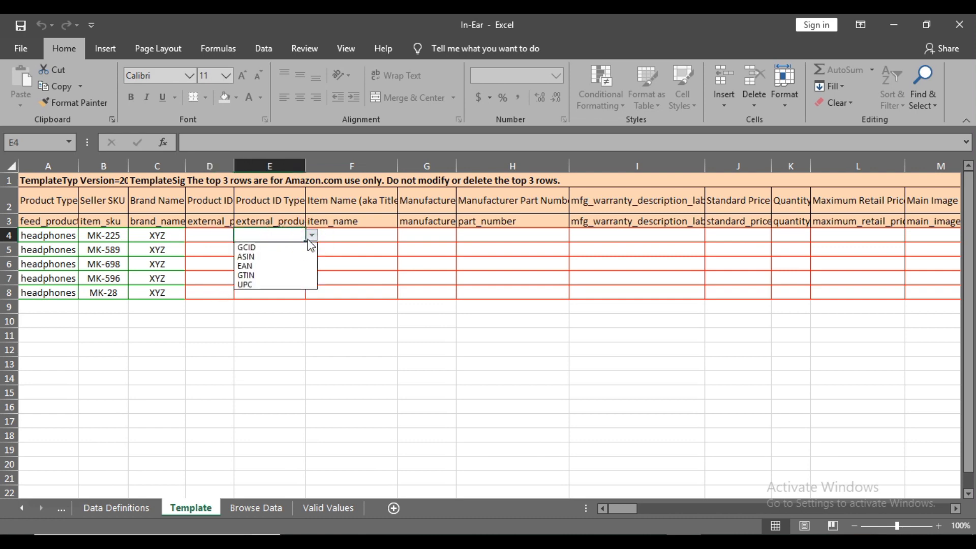
left_click(266, 342)
left_click(270, 250)
left_click(311, 250)
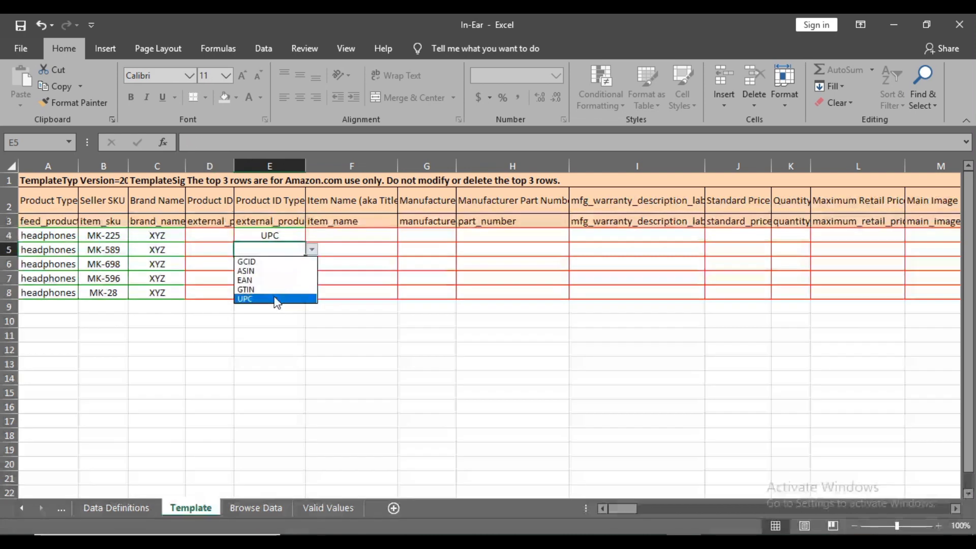
left_click(264, 298)
left_click(274, 265)
Set UPC as Product ID Type for rows 6–8 and fill the Product IDs in D4:D8.
left_click(311, 264)
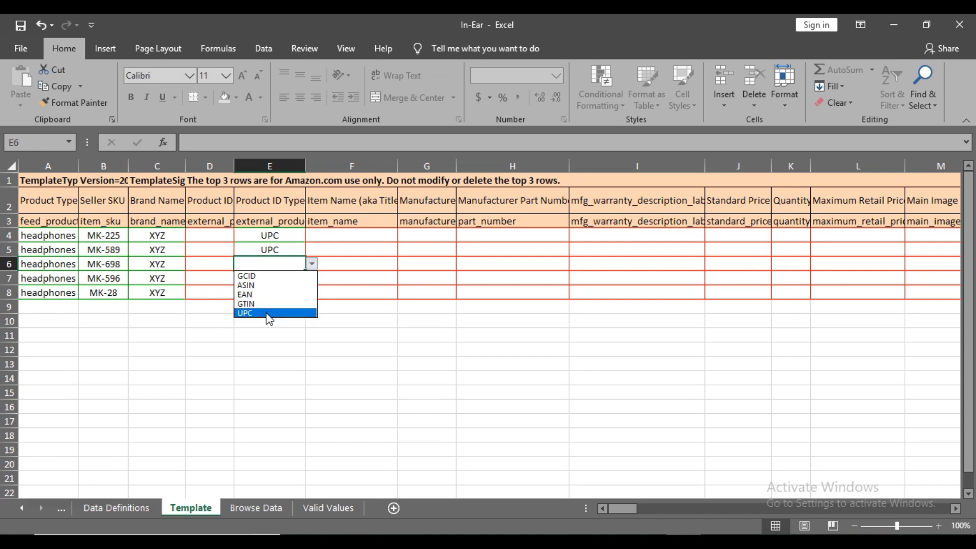
left_click(269, 312)
left_click(273, 278)
left_click(311, 278)
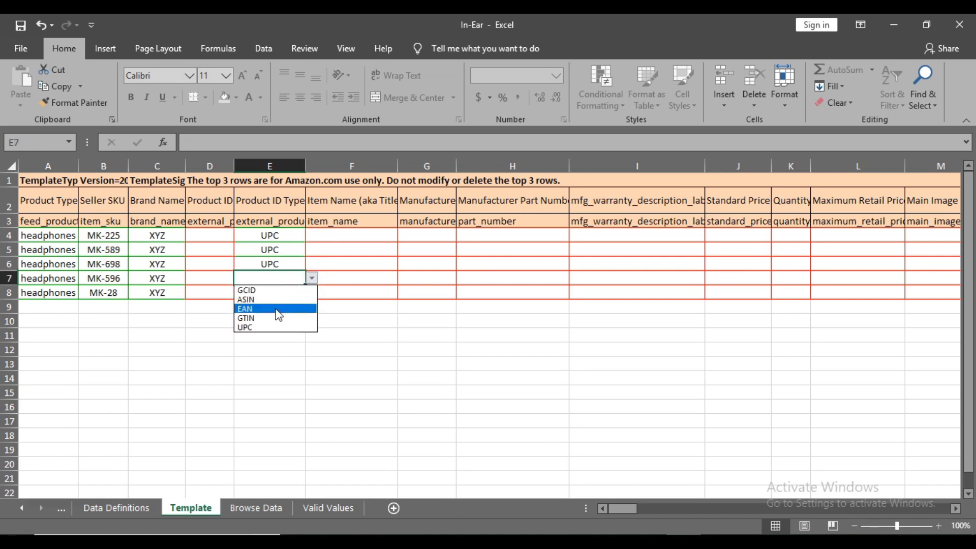
left_click(267, 326)
left_click(276, 293)
left_click(312, 292)
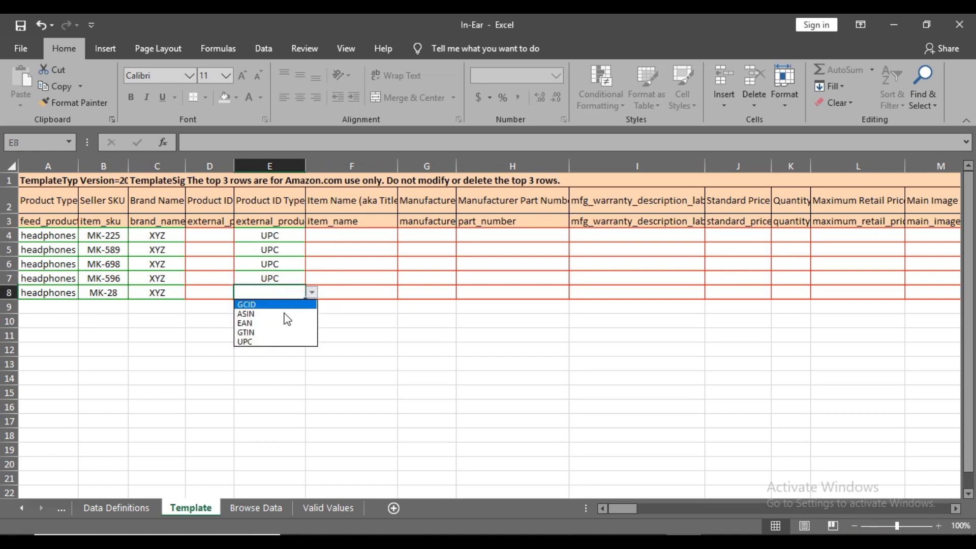
left_click(269, 340)
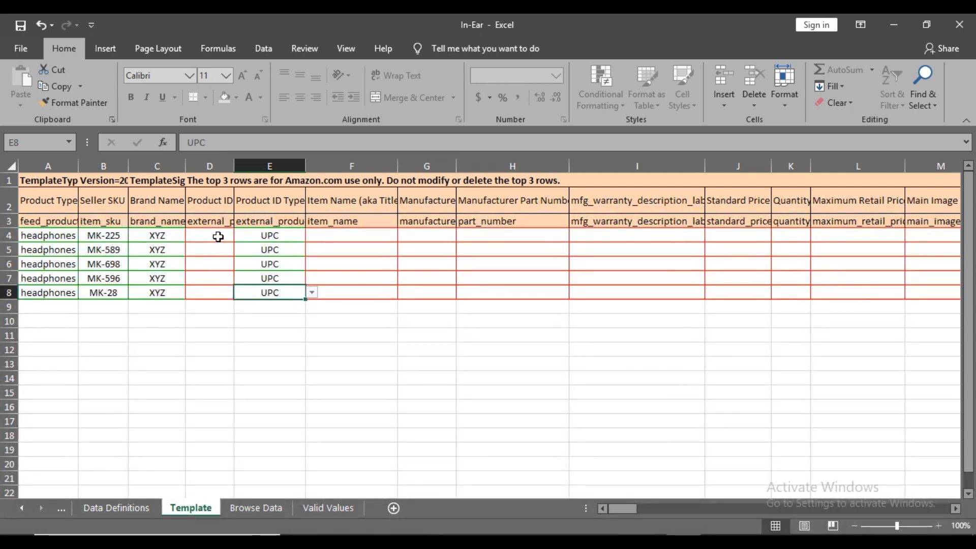
left_click(213, 236)
left_click(218, 248)
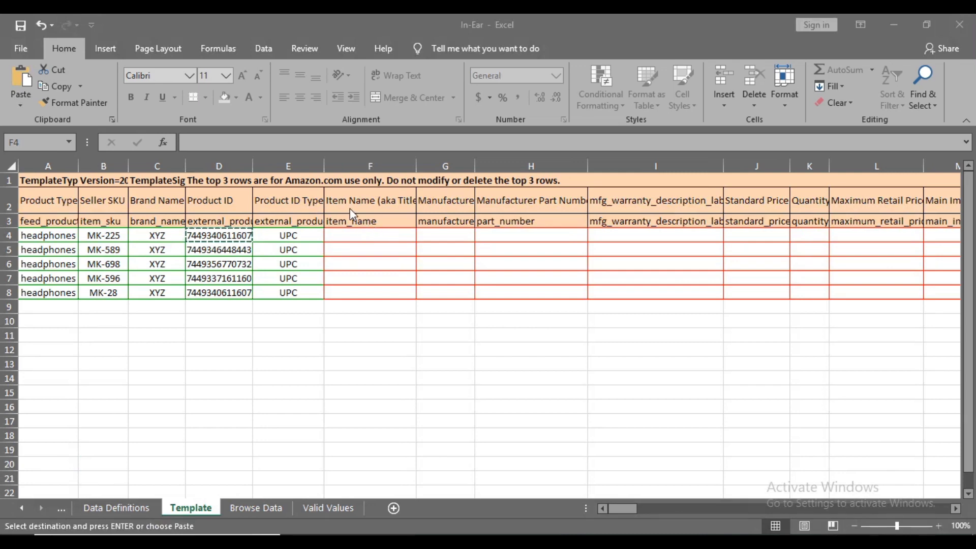
Select the Item Name cells F4 through F8.
left_click(355, 236)
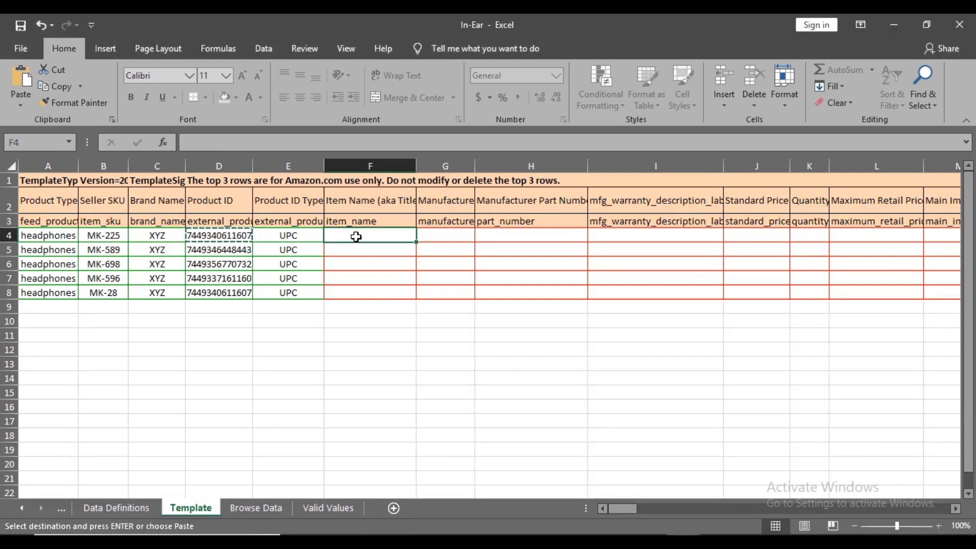
left_click(352, 252)
left_click(350, 263)
left_click(355, 292)
left_click(357, 278)
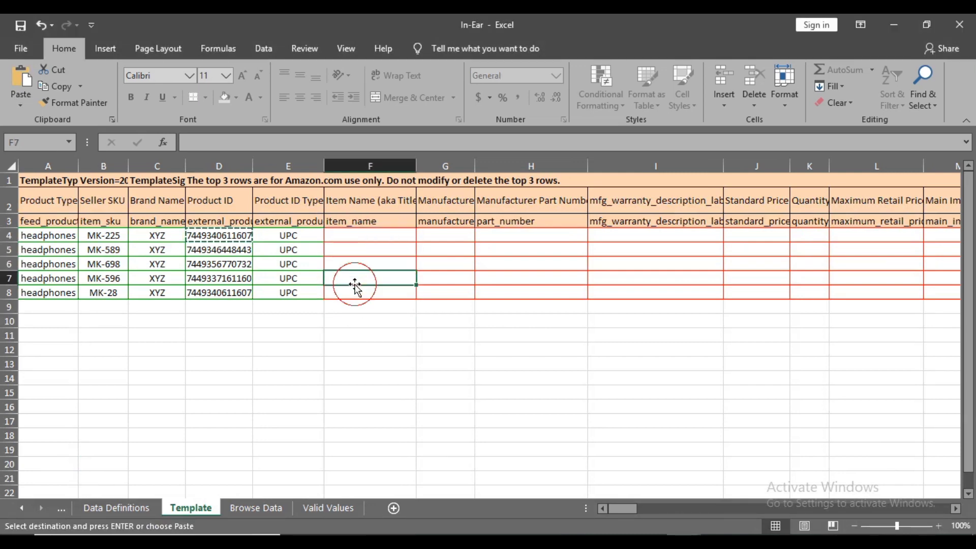
left_click(356, 264)
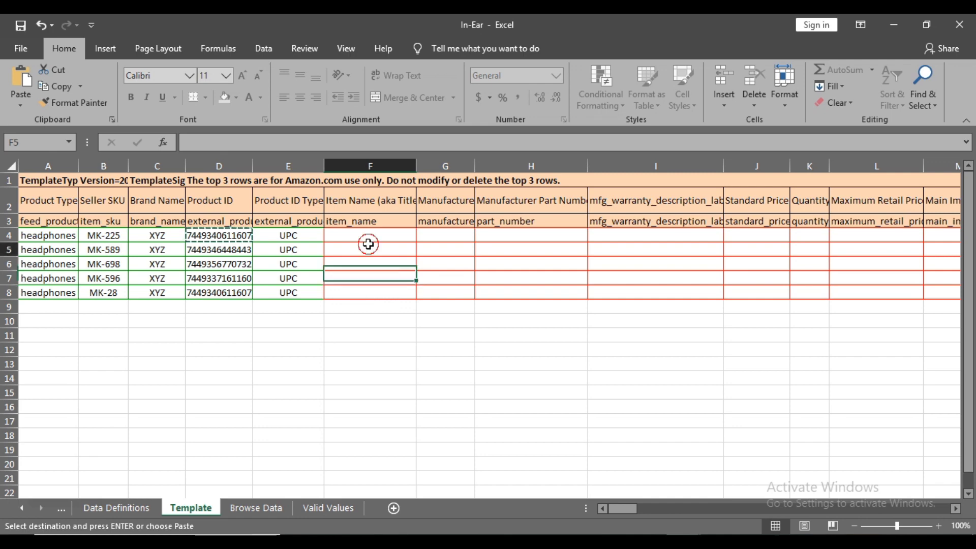
left_click(362, 250)
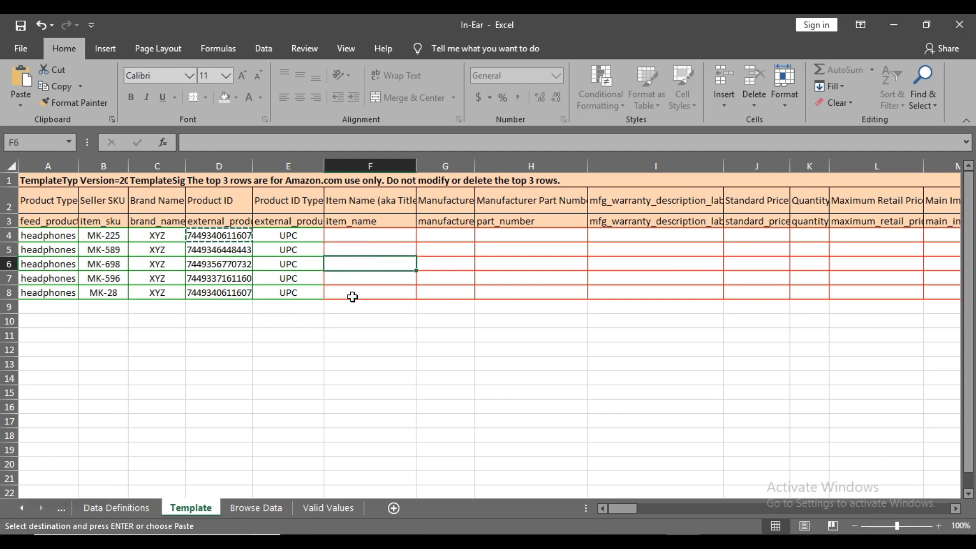
left_click(348, 270)
left_click(350, 237)
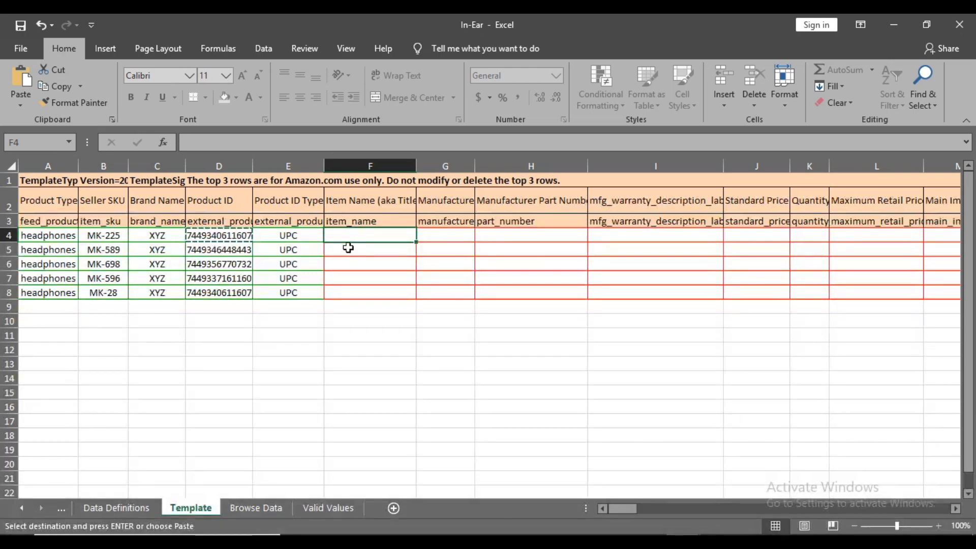
left_click(359, 294)
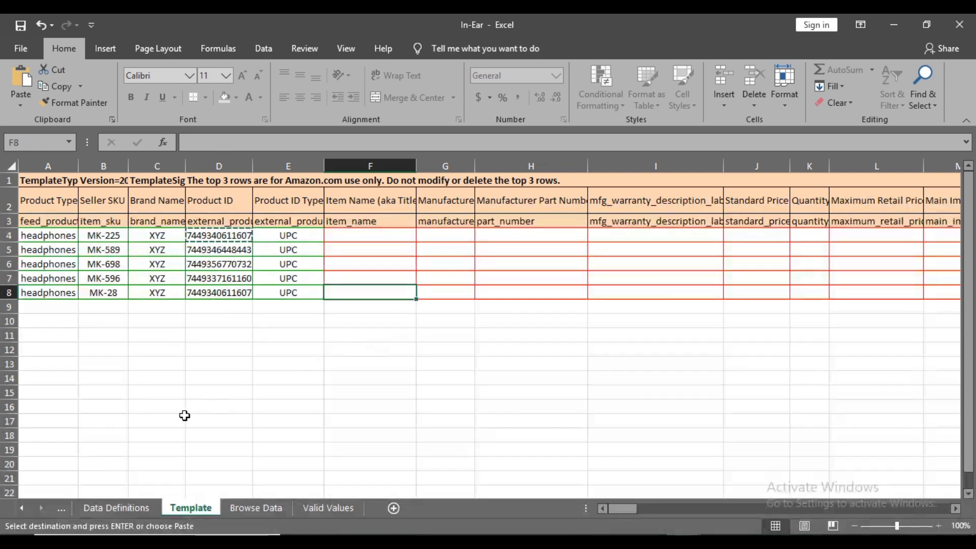
Paste the Control Stereo Heavy Bass Sport earbuds title into F4:F8 and fill manufacturer xyz down G4:G8.
left_click(80, 475)
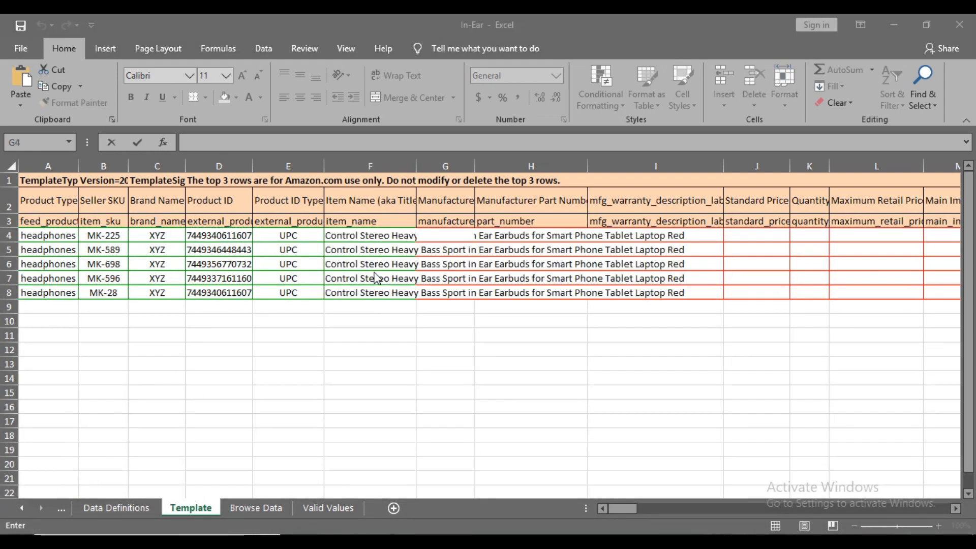
left_click(445, 234)
type("xyz")
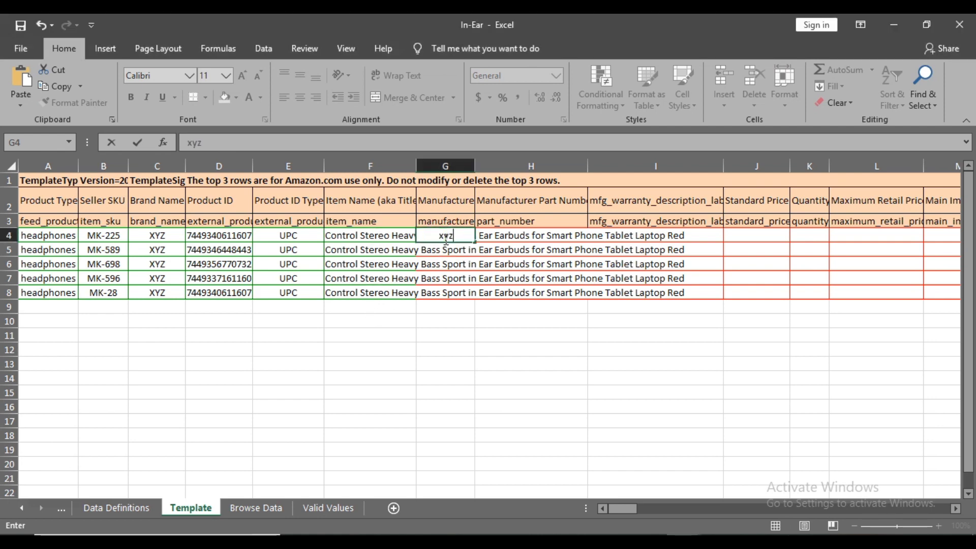
key("Return")
left_click(447, 236)
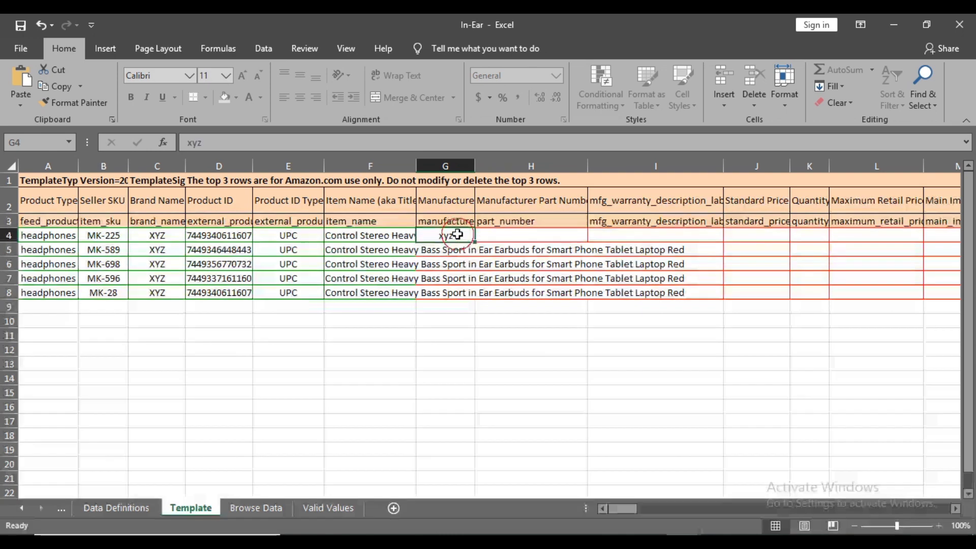
left_click_drag(476, 242, 479, 295)
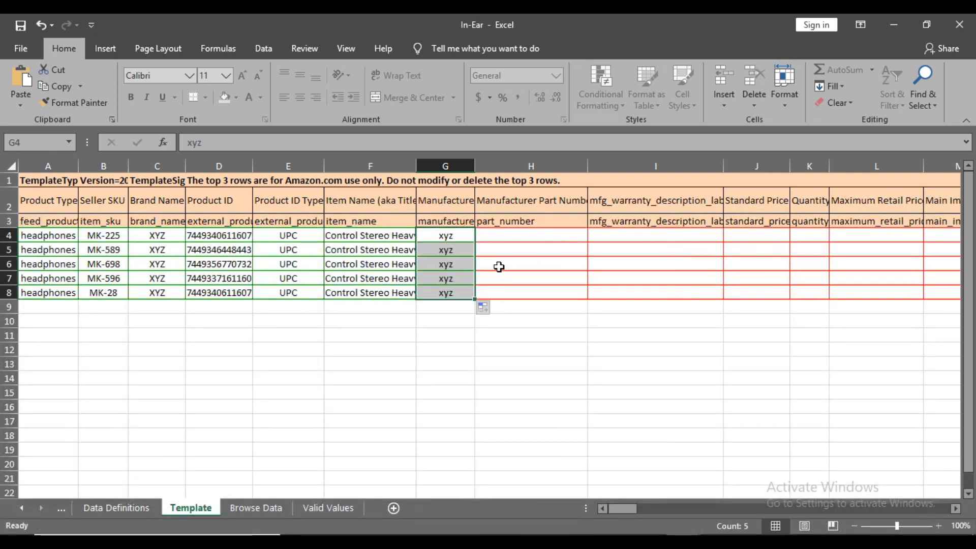
Copy the Seller SKUs from B4:B8 into Manufacturer Part Number H4:H8.
left_click(551, 232)
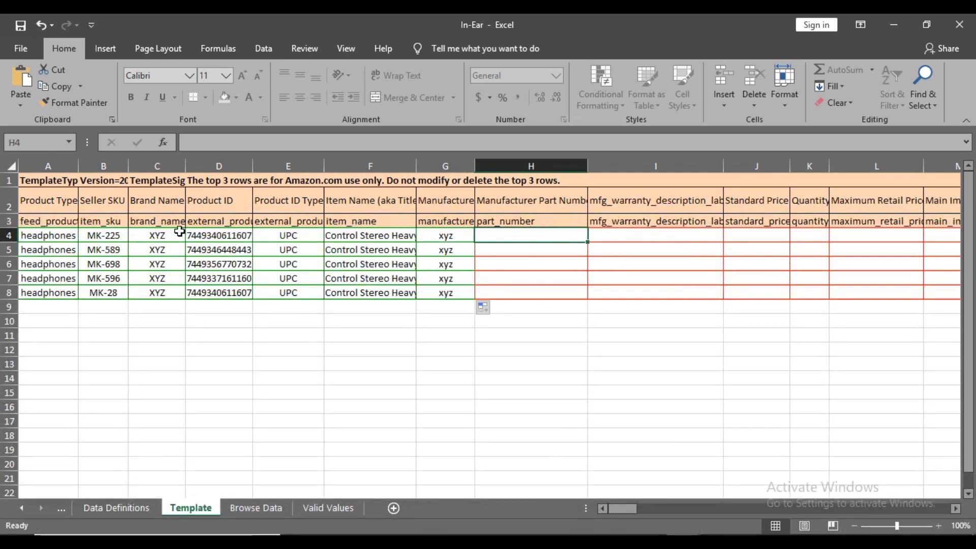
left_click_drag(107, 237, 105, 292)
right_click(96, 292)
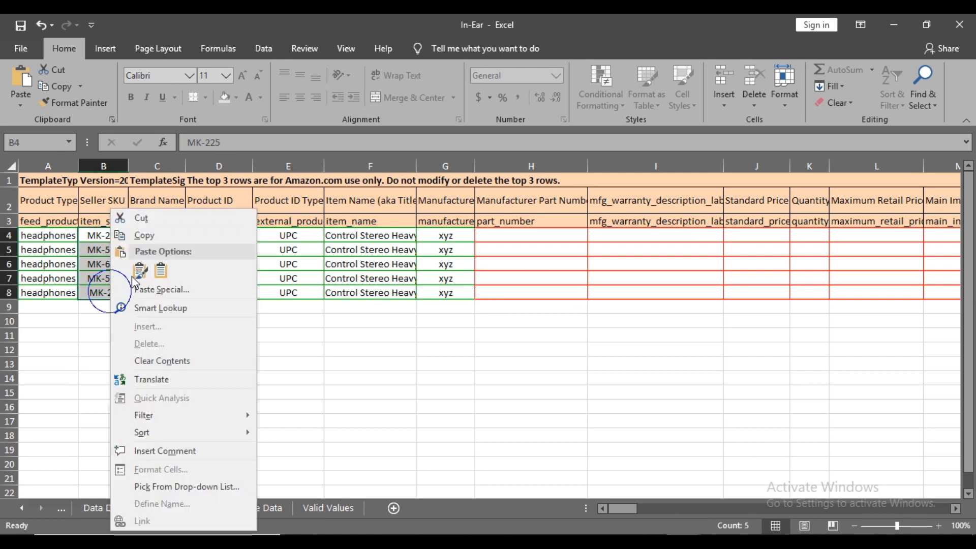
left_click(142, 235)
right_click(502, 235)
left_click(531, 289)
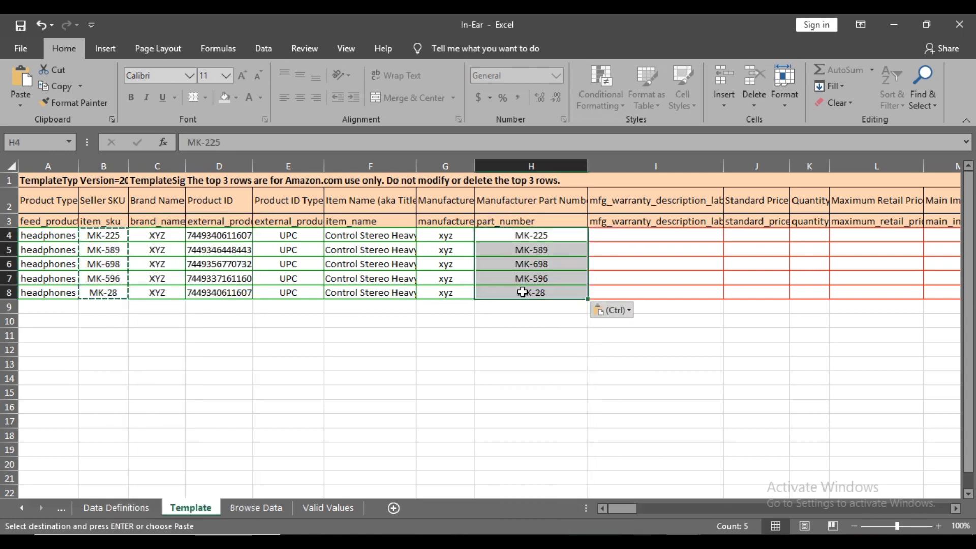
left_click(638, 368)
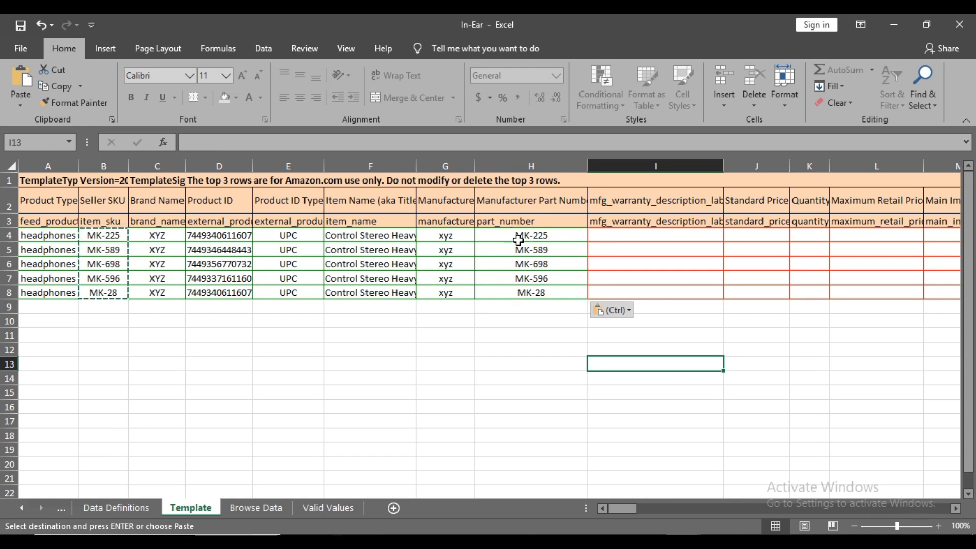
Enter n/a as the warranty description in I4 through I7 and begin I8.
left_click(618, 238)
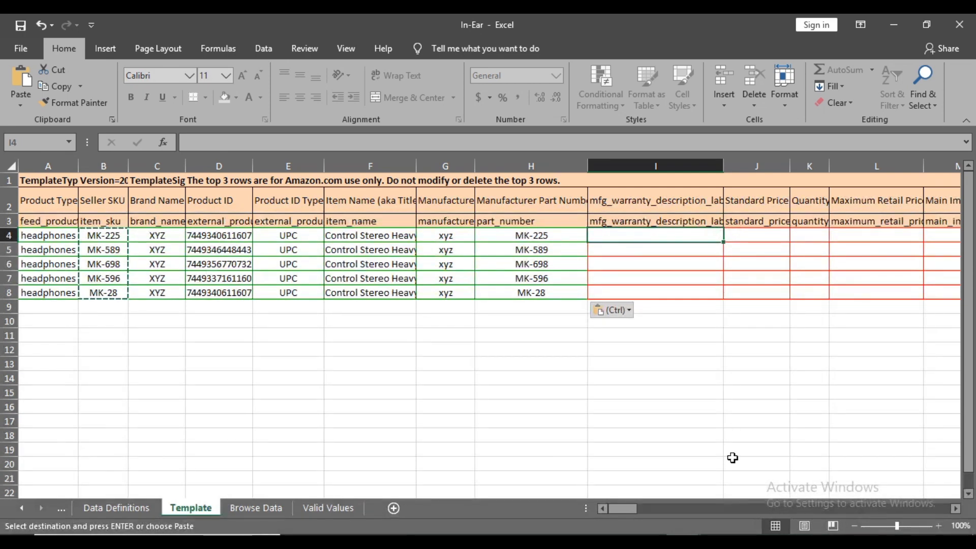
left_click_drag(611, 508, 626, 501)
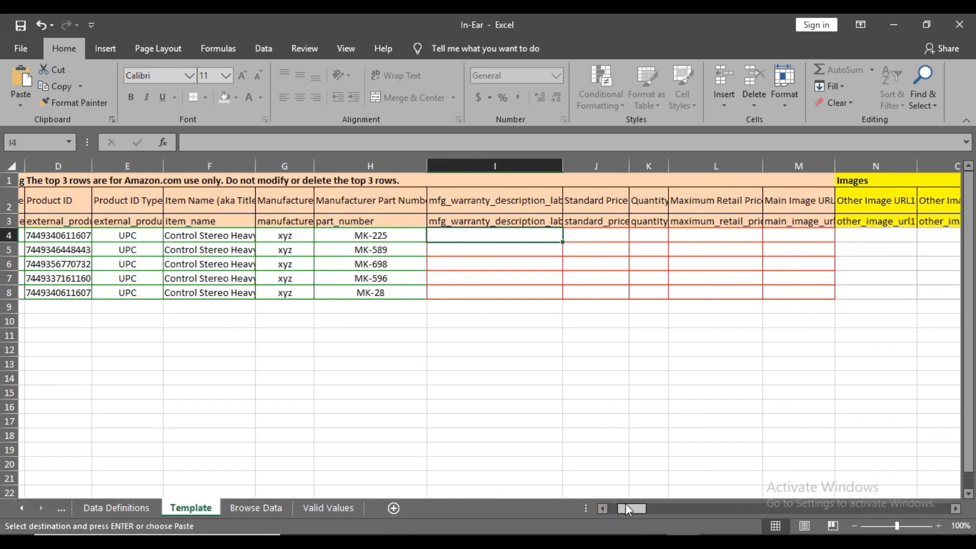
left_click(440, 237)
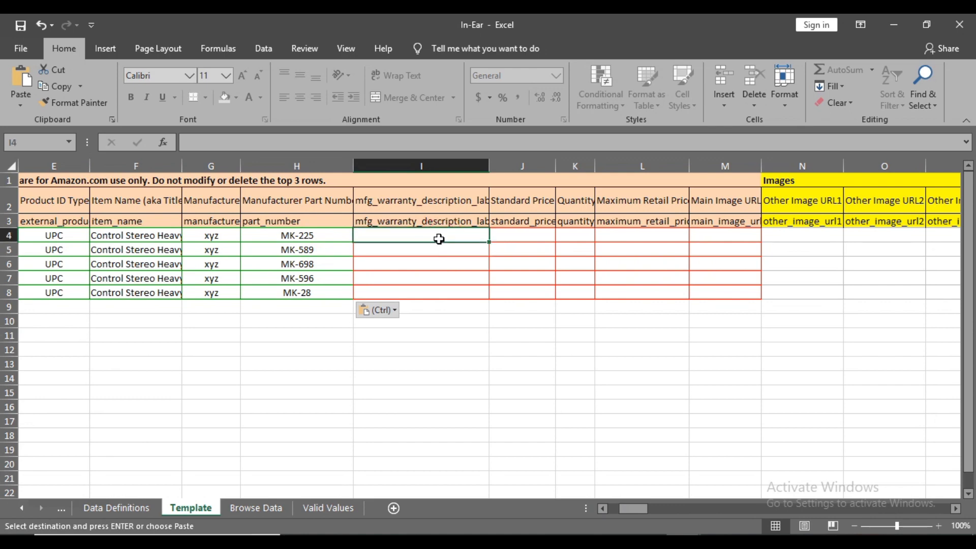
type("n")
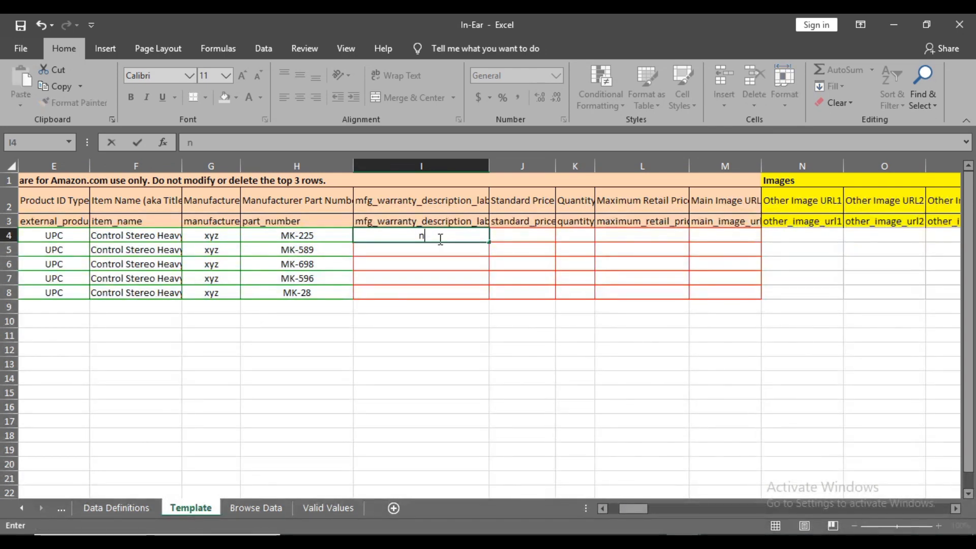
type("/a")
key("Return")
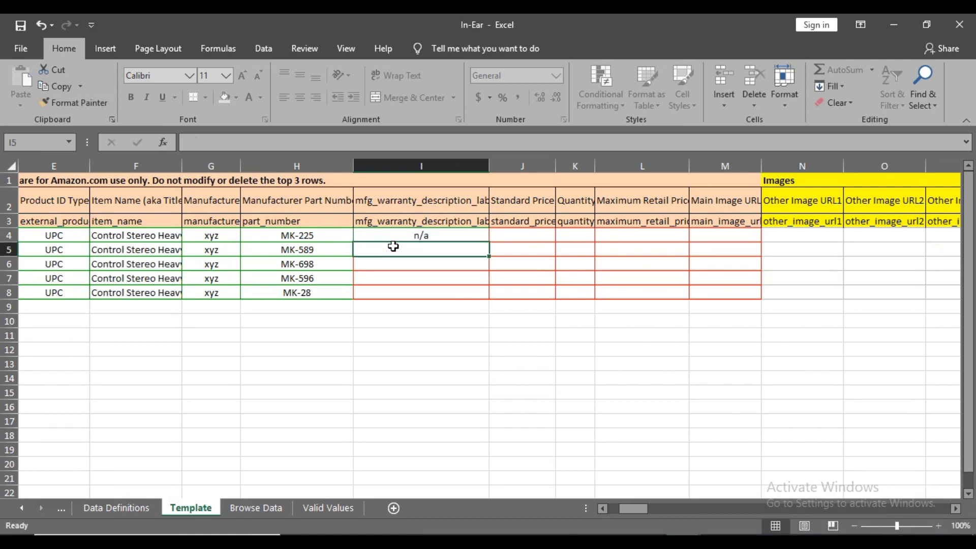
type("n/a")
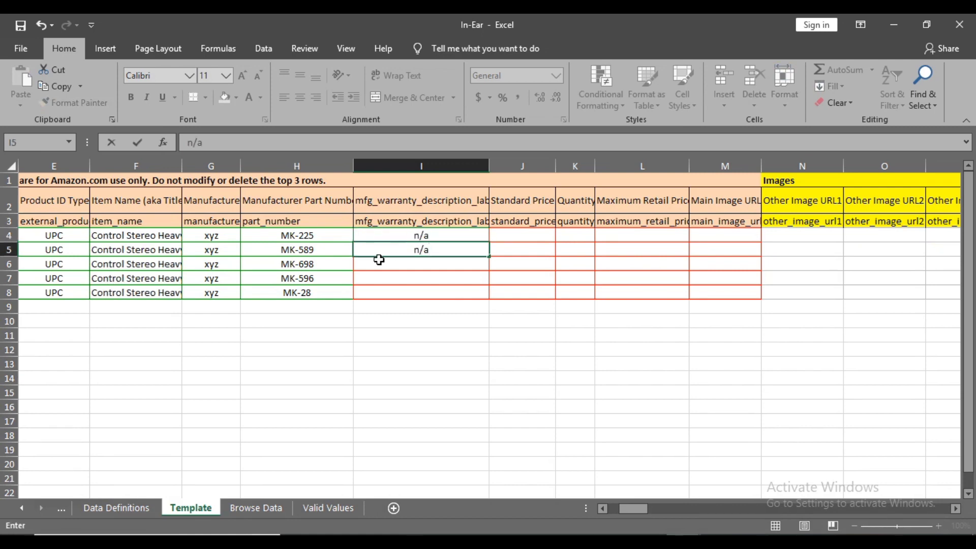
key("Return")
type("n/a")
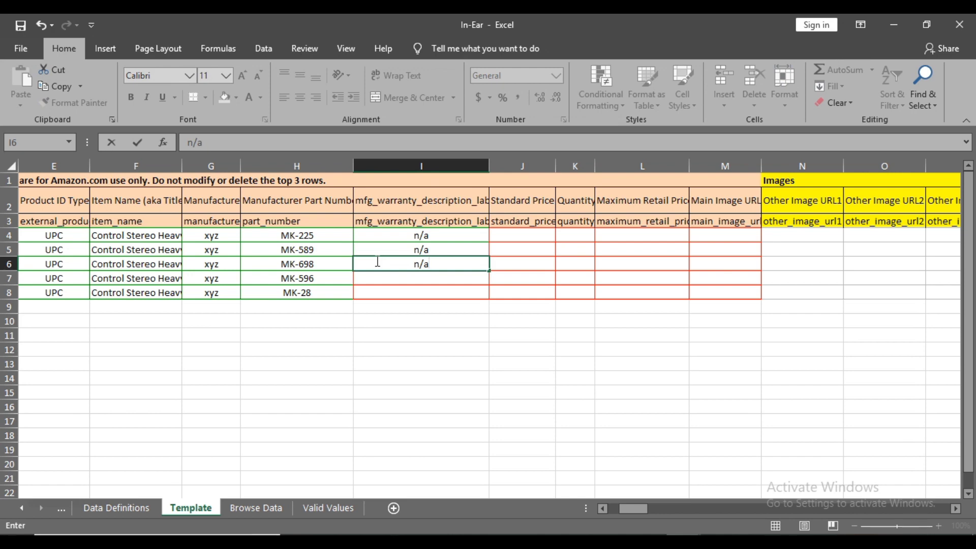
left_click(383, 275)
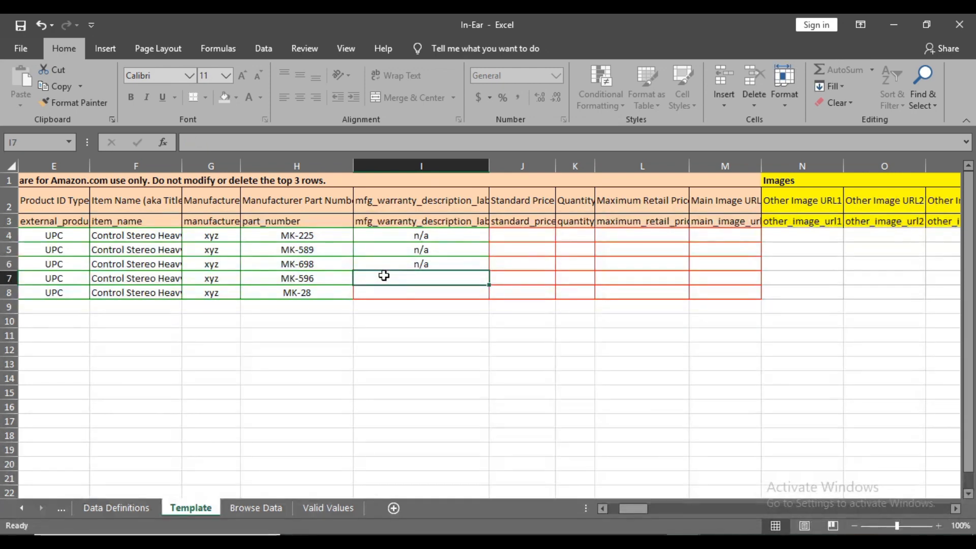
type("n/a")
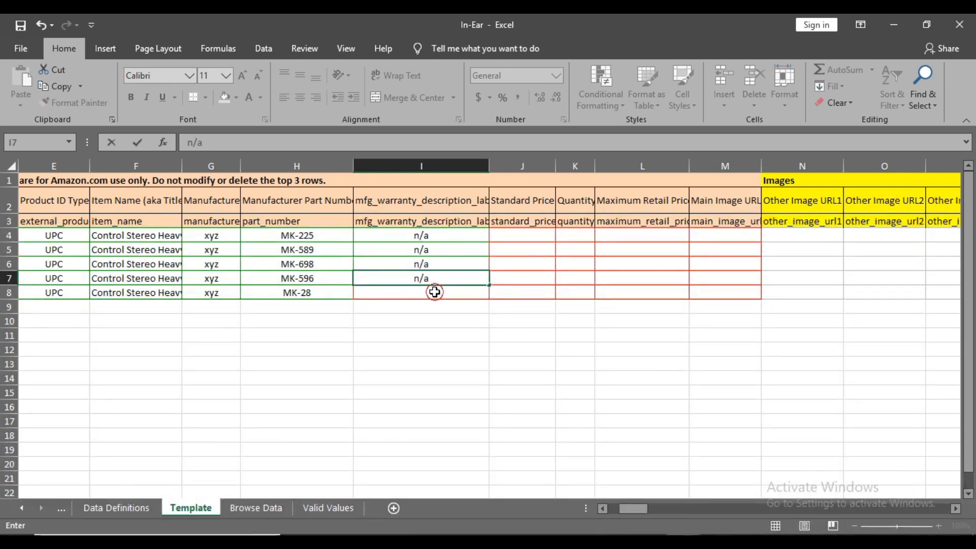
left_click(432, 292)
type("n/a")
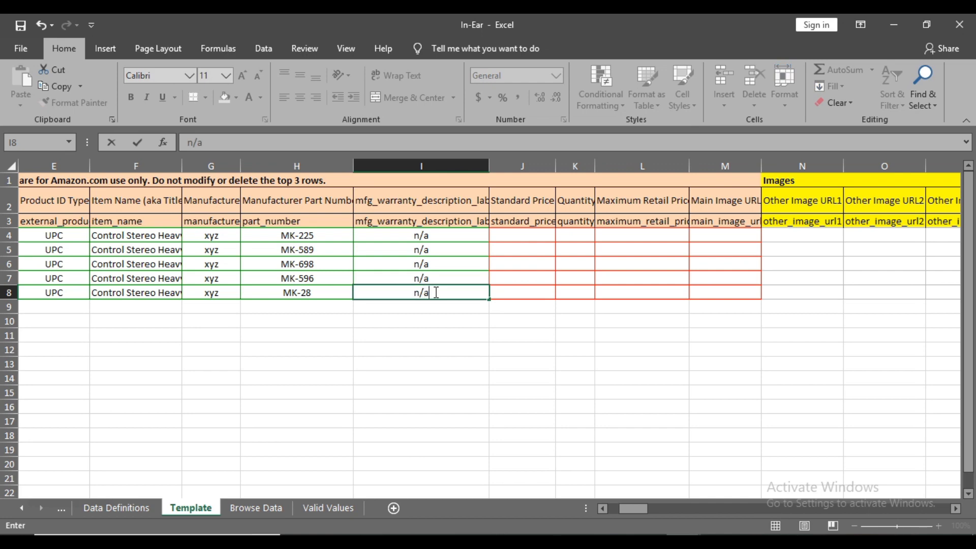
Confirm n/a in cell I8 to complete the warranty description column.
left_click(377, 310)
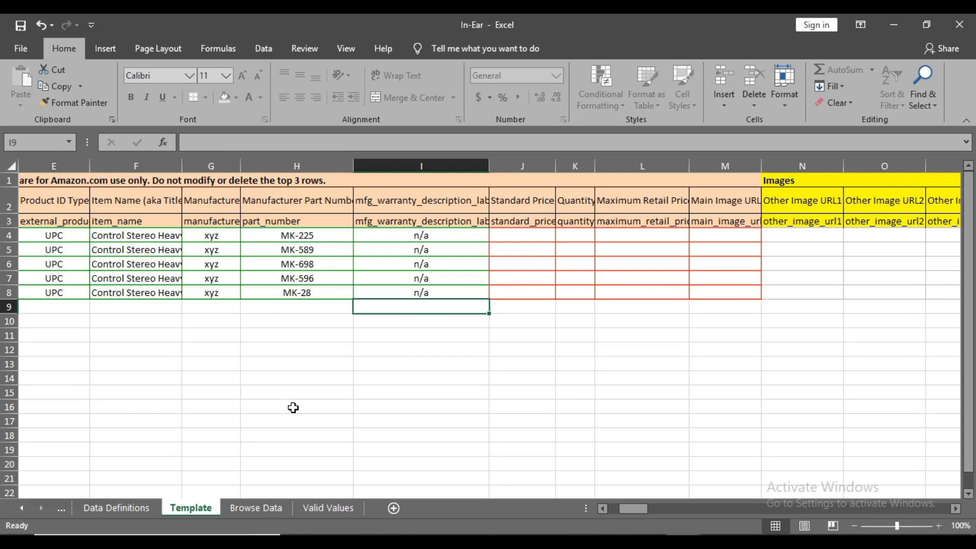
Enter Standard Prices 499 in J4 and 299 in J5.
left_click(77, 486)
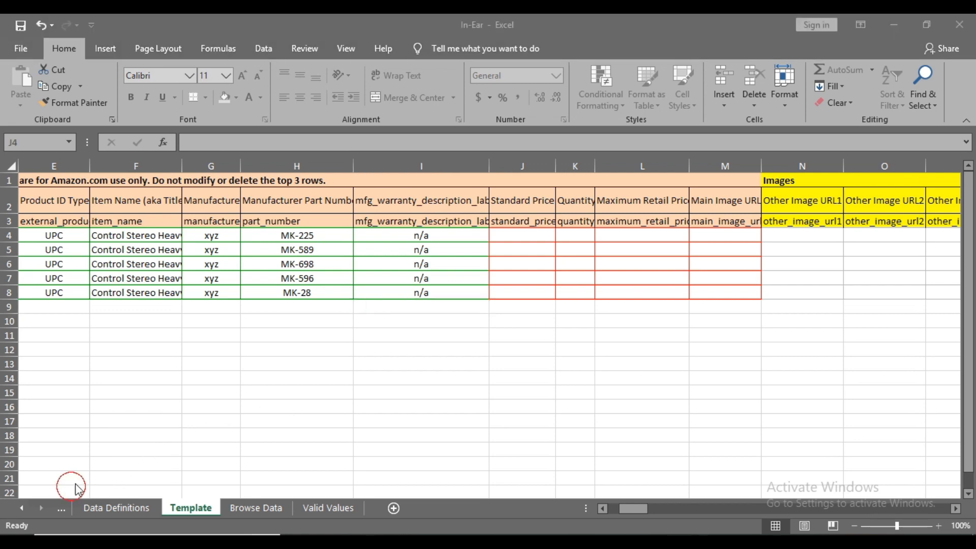
left_click(508, 235)
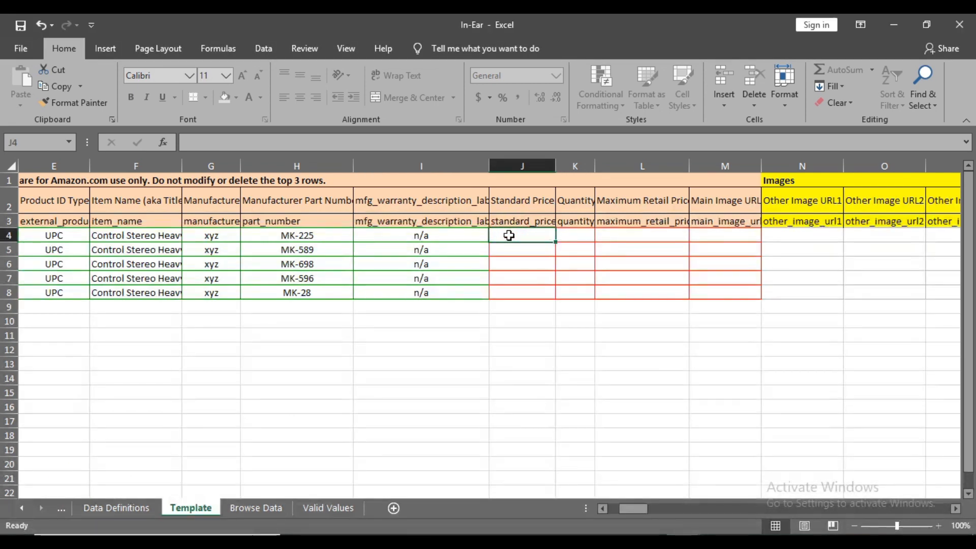
type("499")
left_click(531, 250)
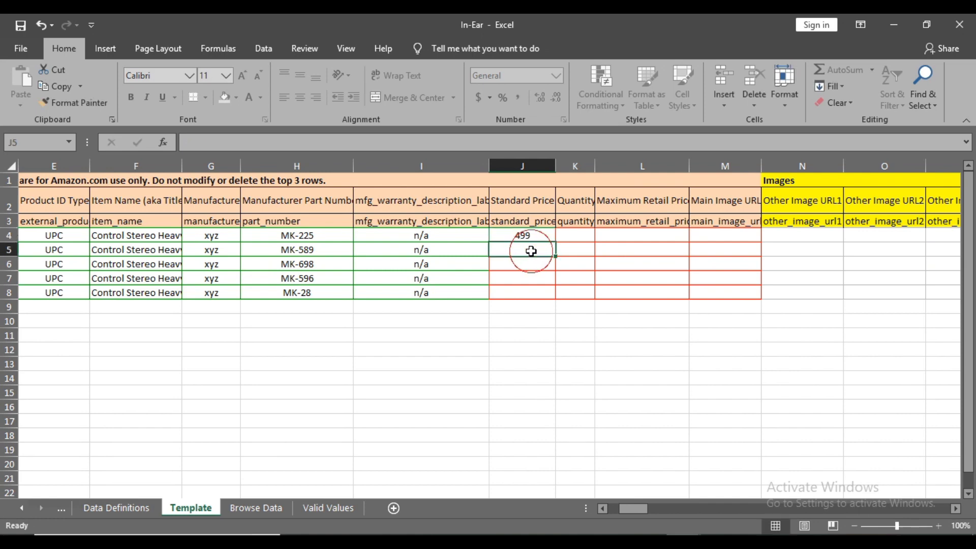
type("499")
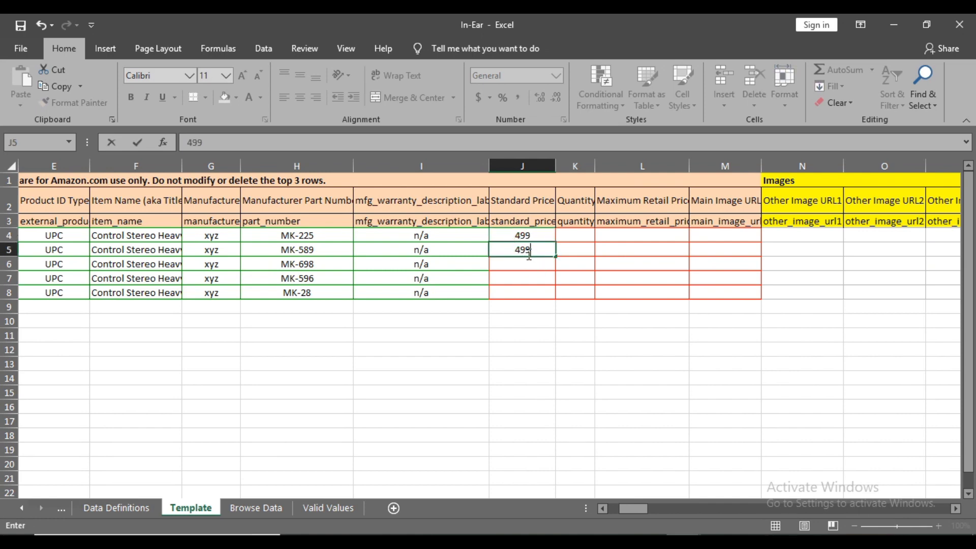
key("BackSpace")
type("99")
Enter Standard Prices 369, 489 and 599 in J6 through J8.
left_click(522, 261)
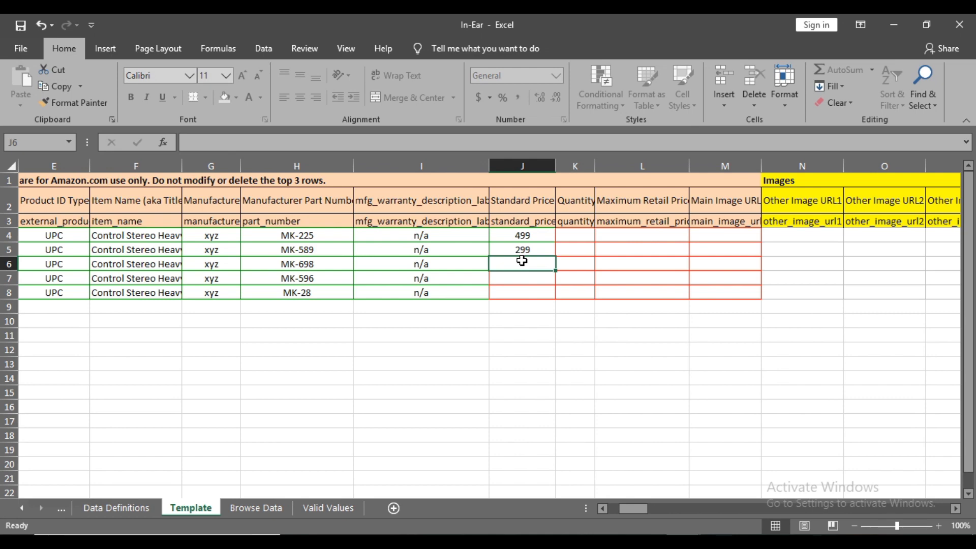
type("3")
type("69")
left_click(521, 276)
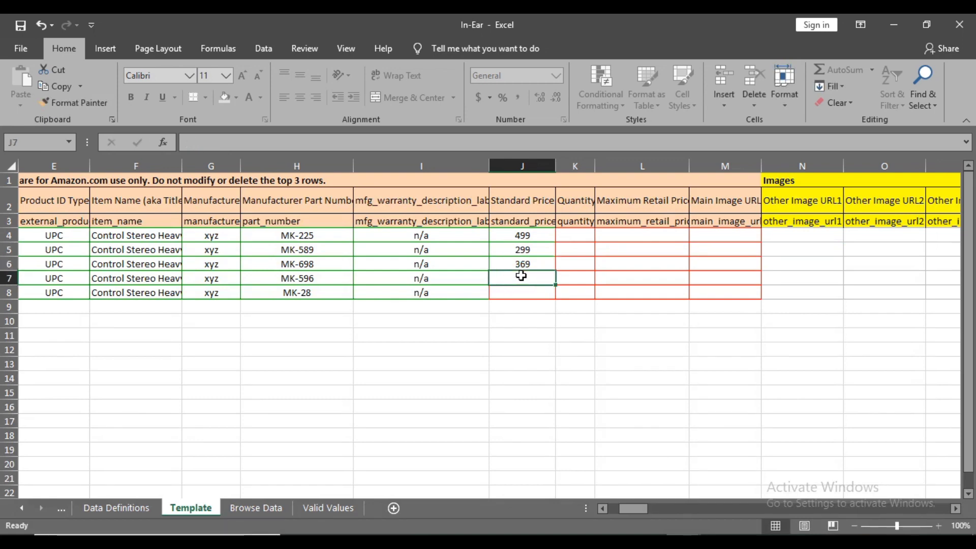
type("489")
left_click(522, 293)
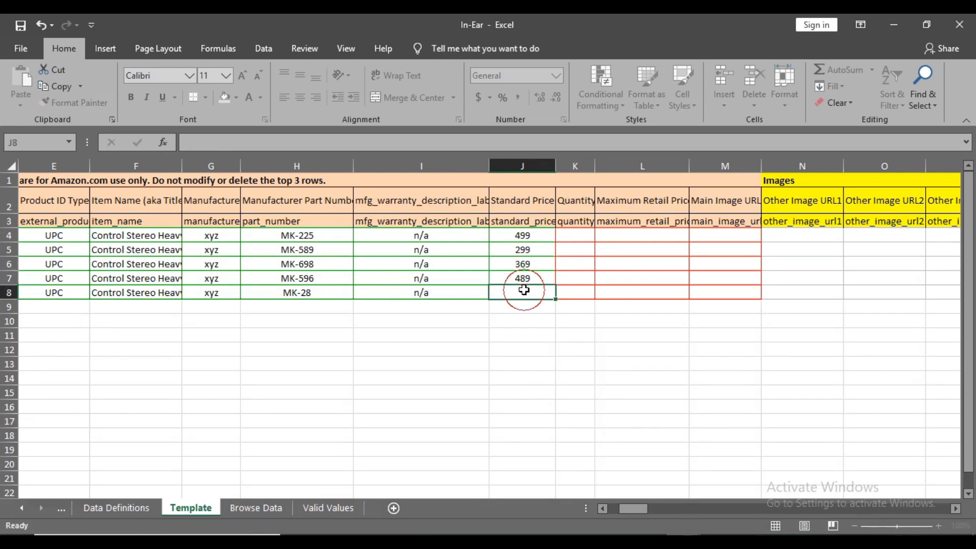
type("599")
left_click(567, 320)
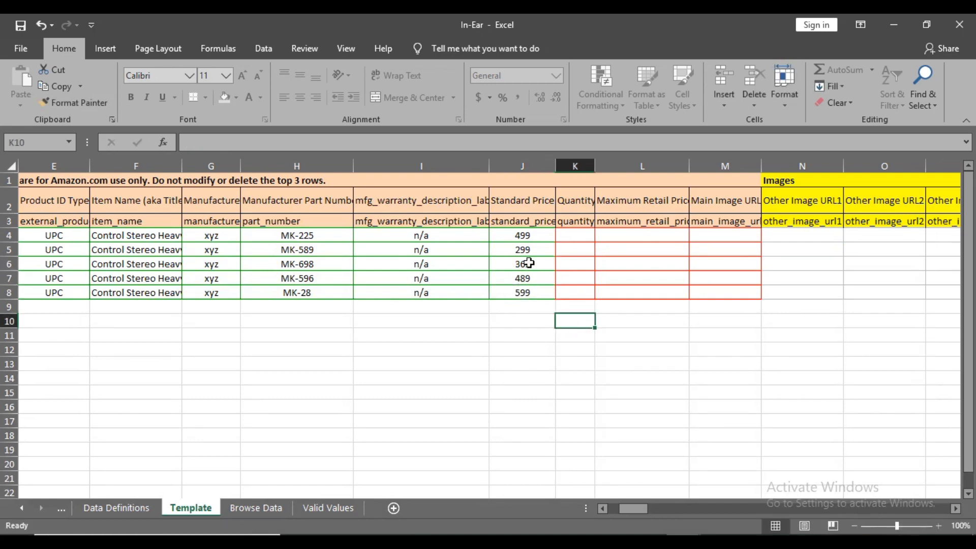
Enter a quantity of 10 in each cell K4 through K8.
left_click(570, 236)
type("10")
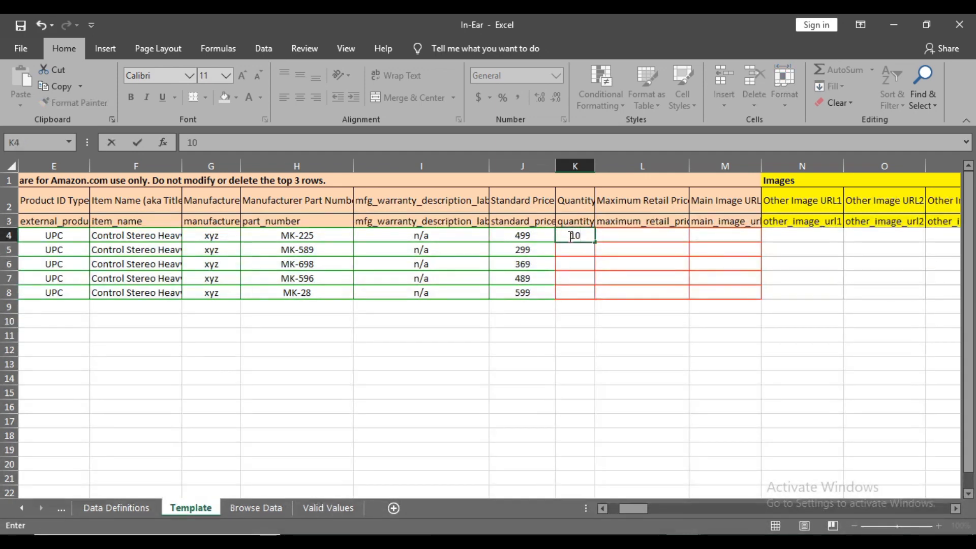
left_click(570, 253)
type("10")
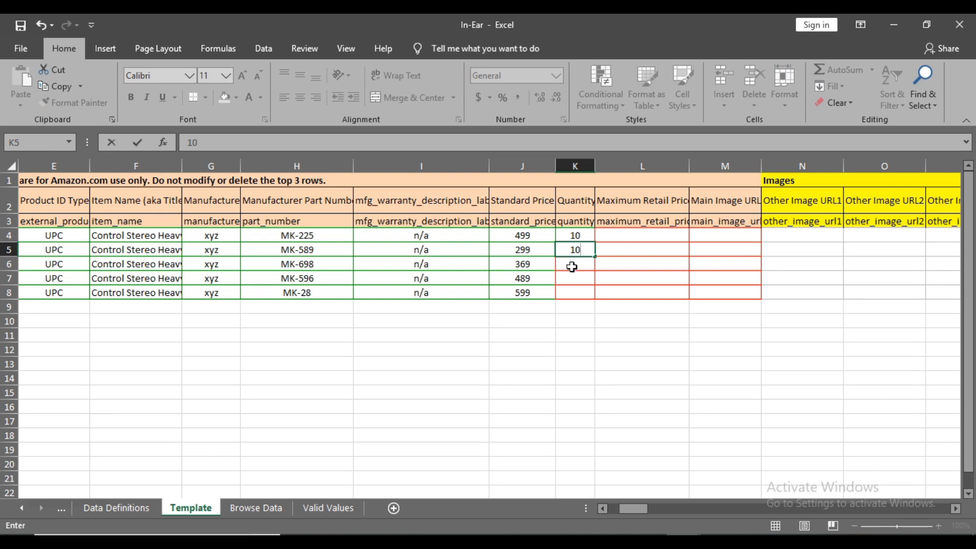
left_click(573, 267)
type("10")
key("Return")
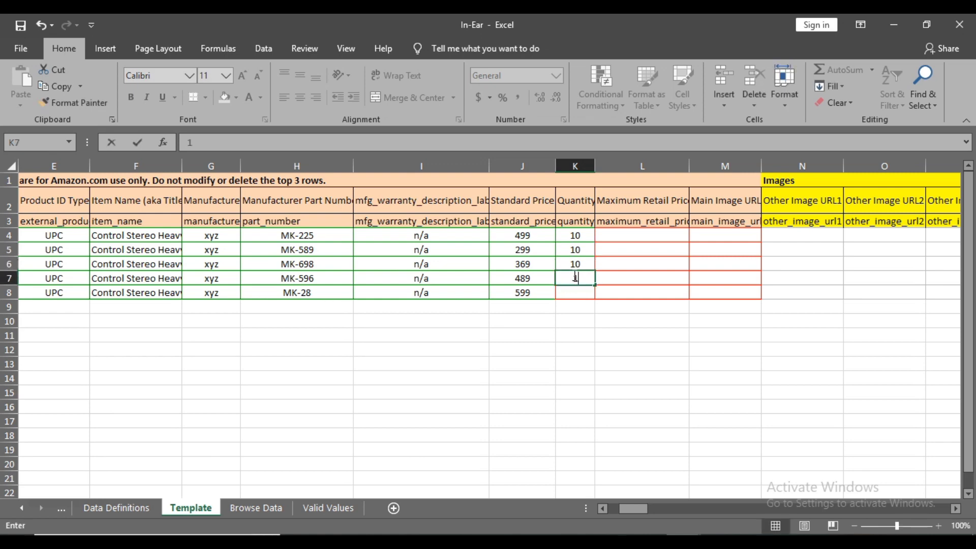
type("10")
left_click(576, 294)
type("10")
left_click(573, 330)
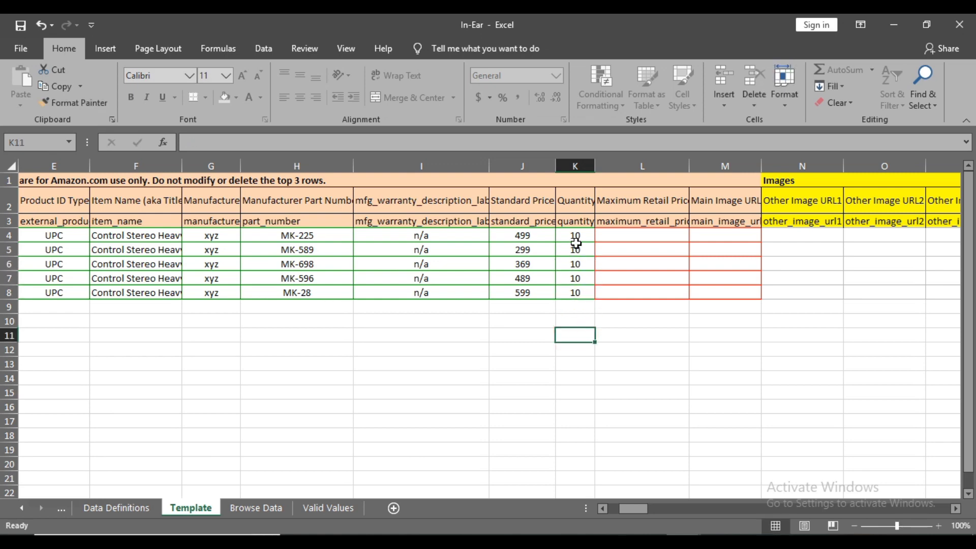
Enter Maximum Retail Prices 899, 599, 749, 999 and 699 in L4:L8.
left_click(625, 232)
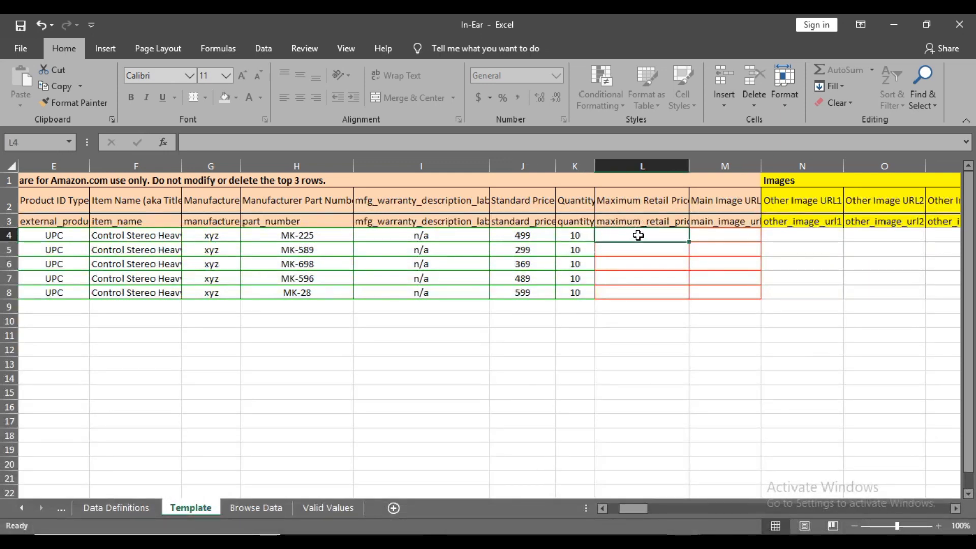
left_click(644, 249)
left_click(635, 264)
left_click(643, 284)
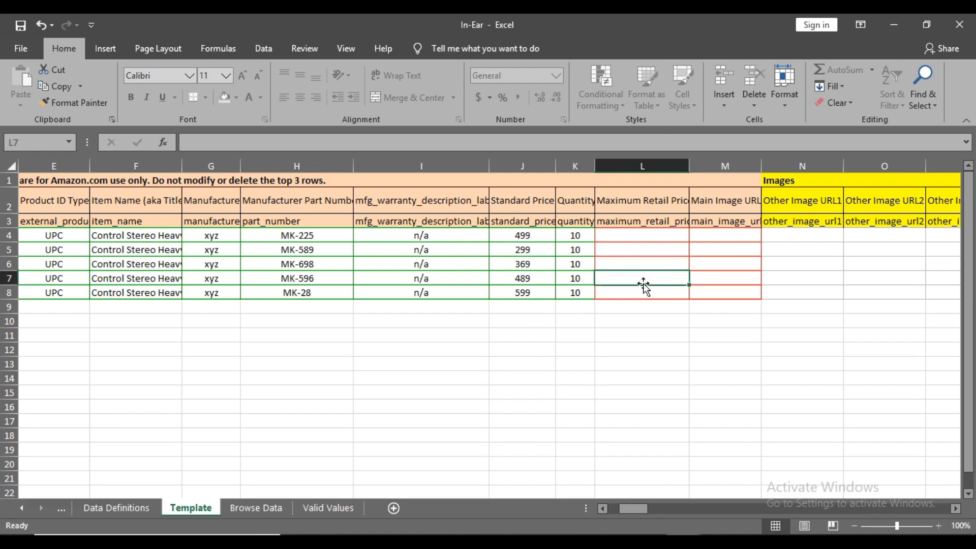
left_click(637, 238)
type("1")
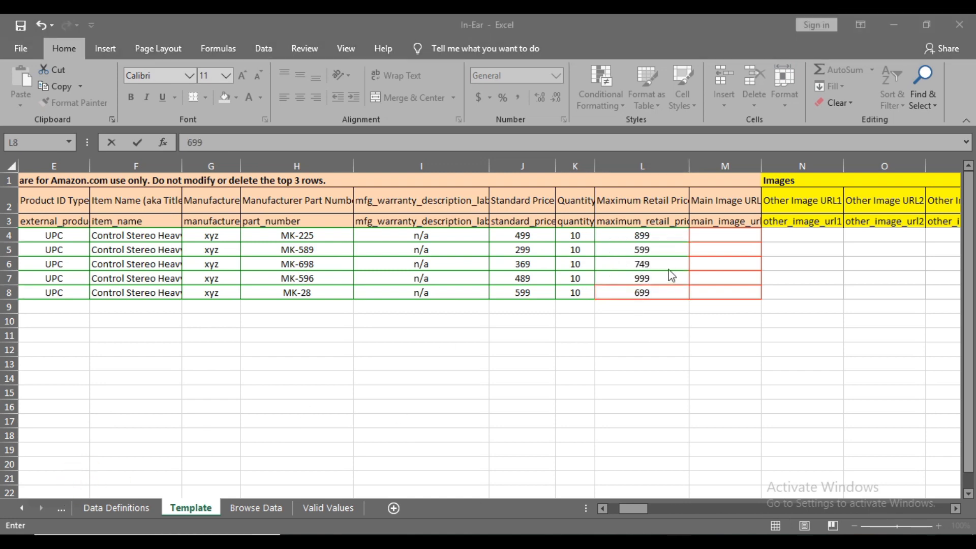
left_click(646, 237)
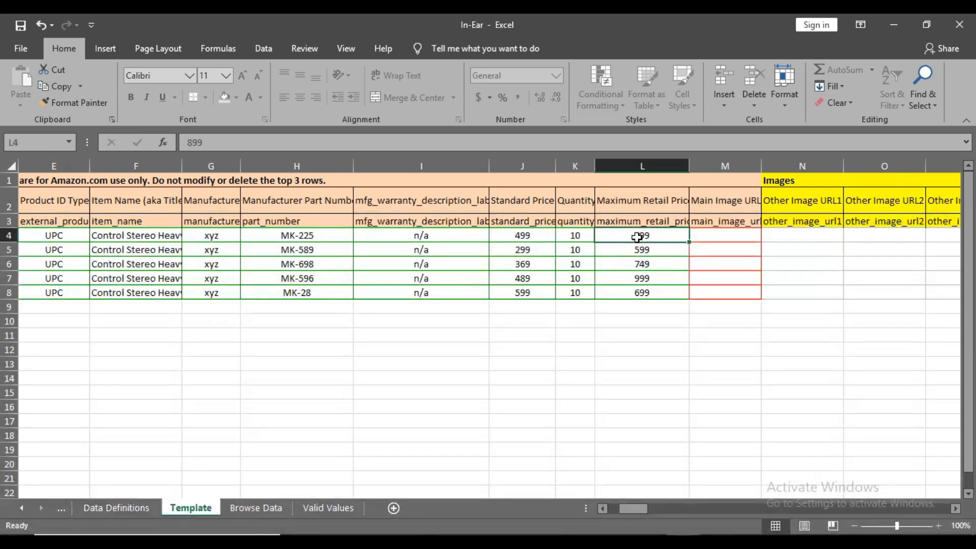
Review the Standard Prices in J4 and J5 against the 899 retail price in L4.
left_click(523, 235)
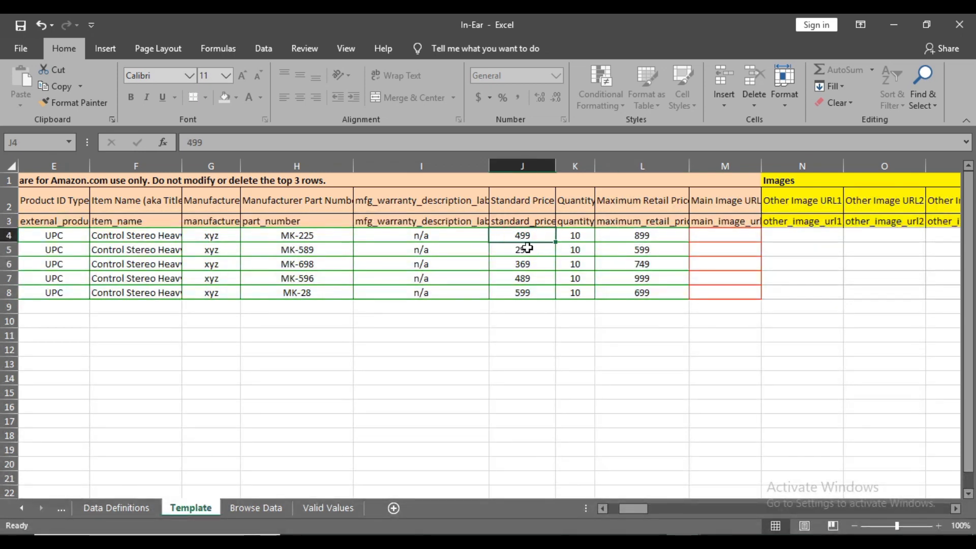
left_click(516, 250)
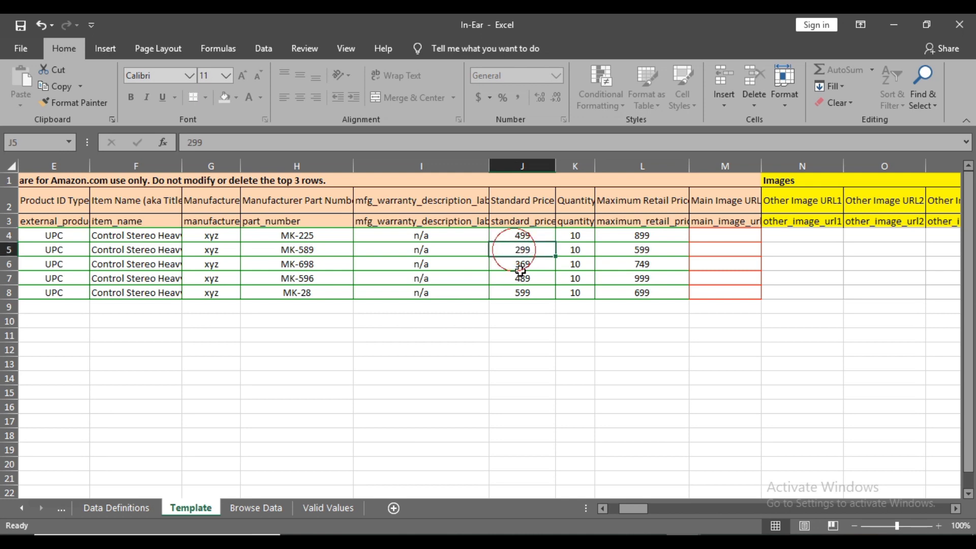
left_click(521, 236)
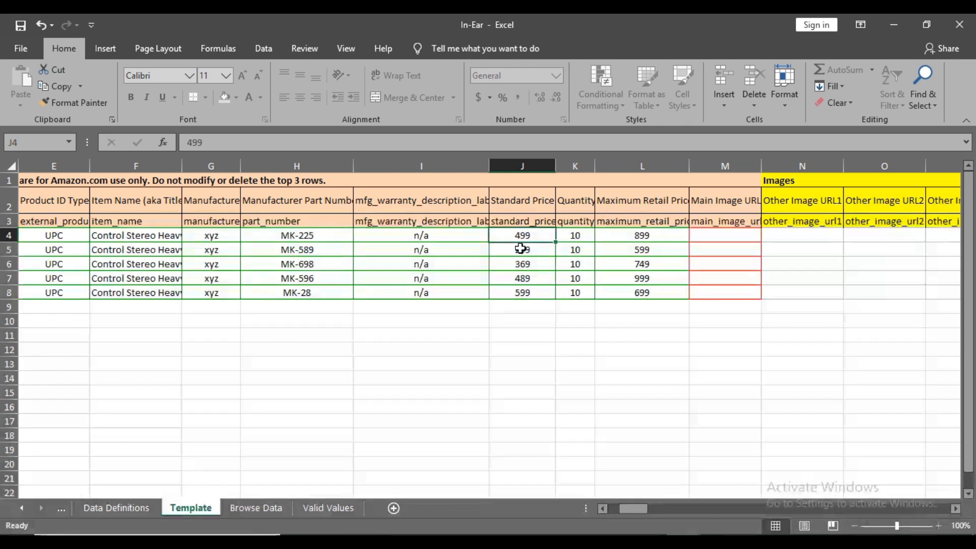
left_click(522, 247)
left_click(522, 236)
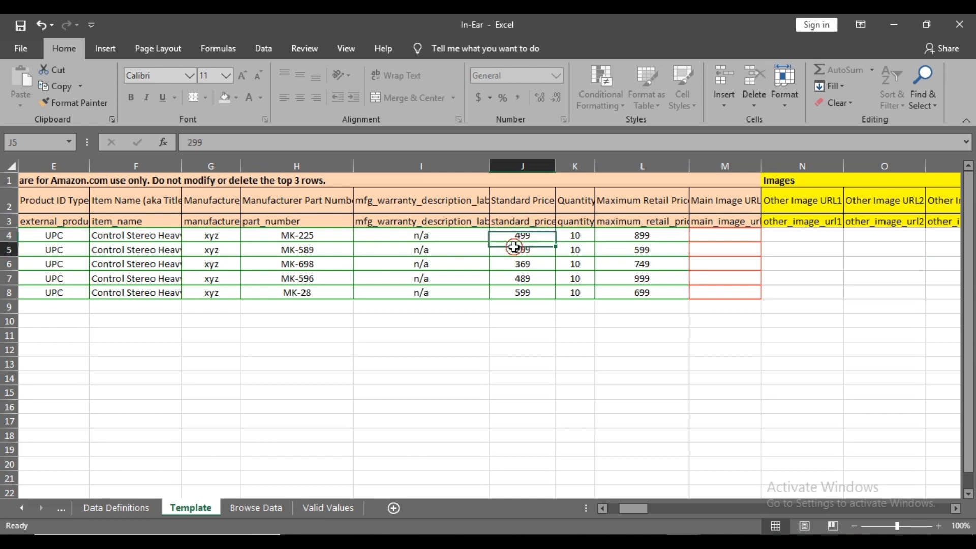
left_click(522, 249)
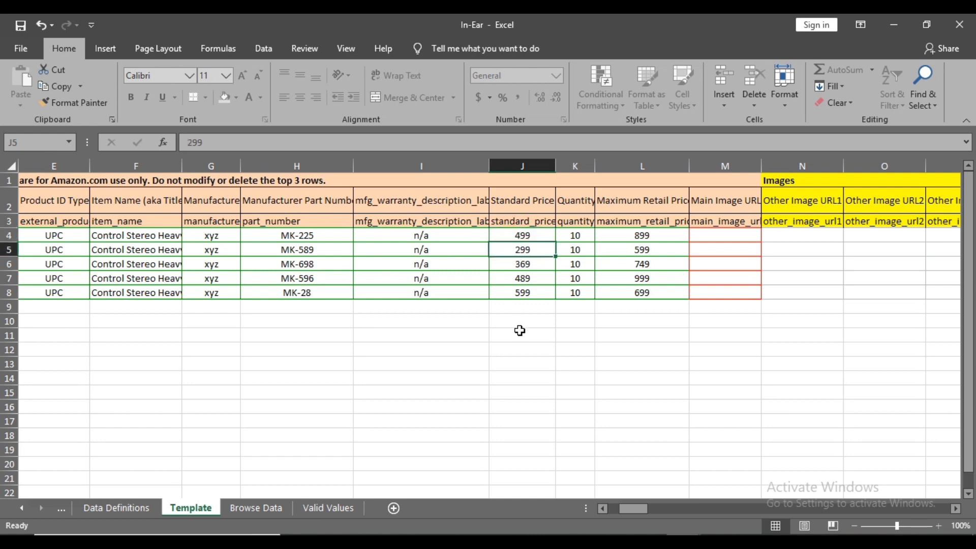
double_click(522, 236)
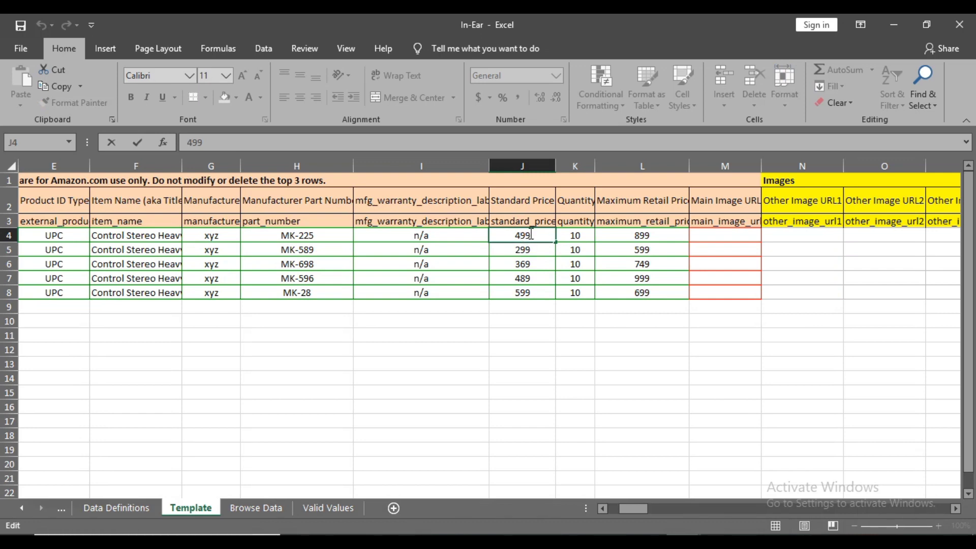
left_click(644, 238)
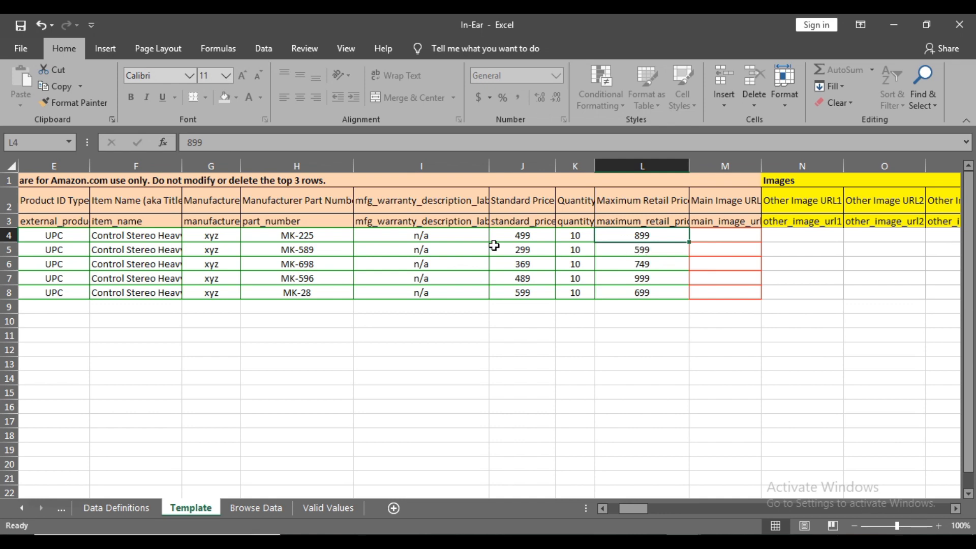
left_click(519, 239)
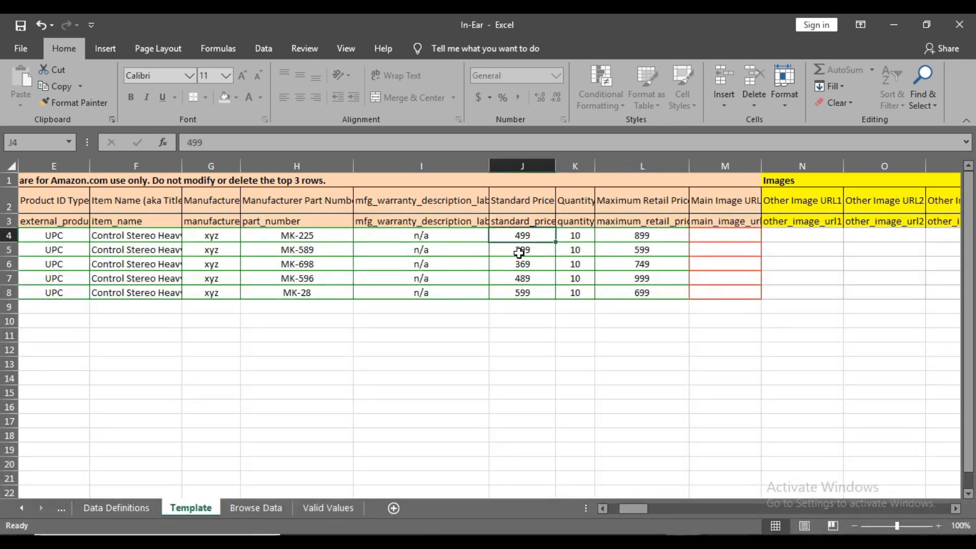
Move to the Main Image URL column and open Imgur's new-post image upload dialog.
left_click(717, 237)
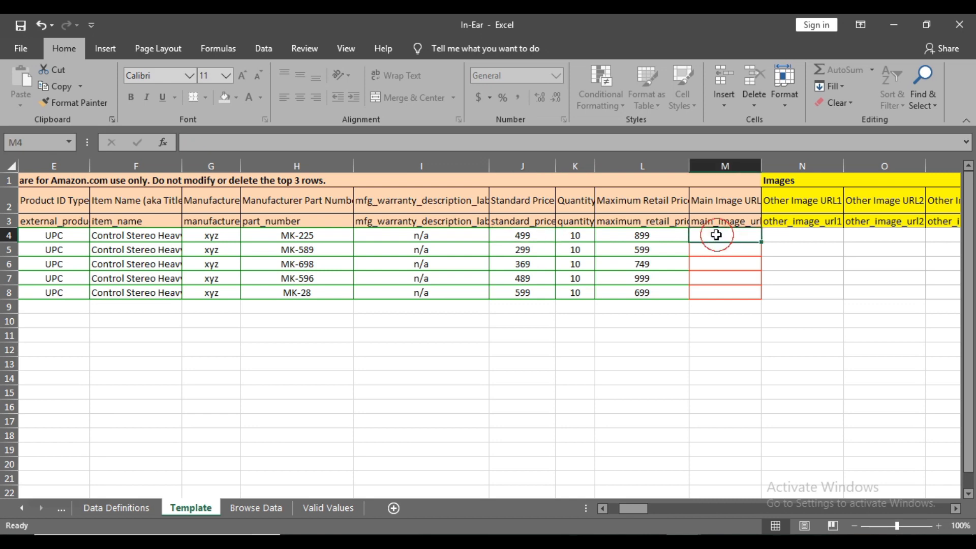
left_click(955, 510)
left_click(954, 510)
left_click(554, 252)
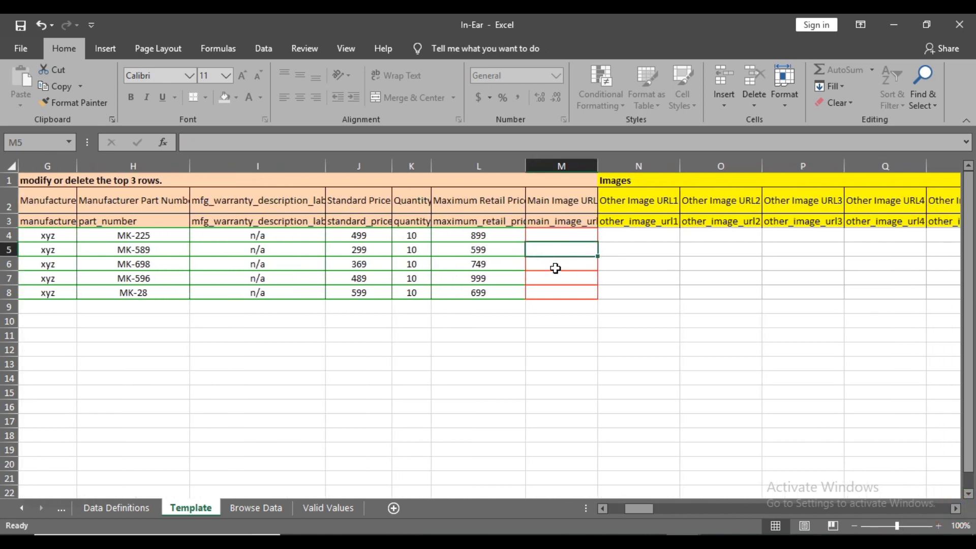
left_click(555, 264)
left_click(562, 293)
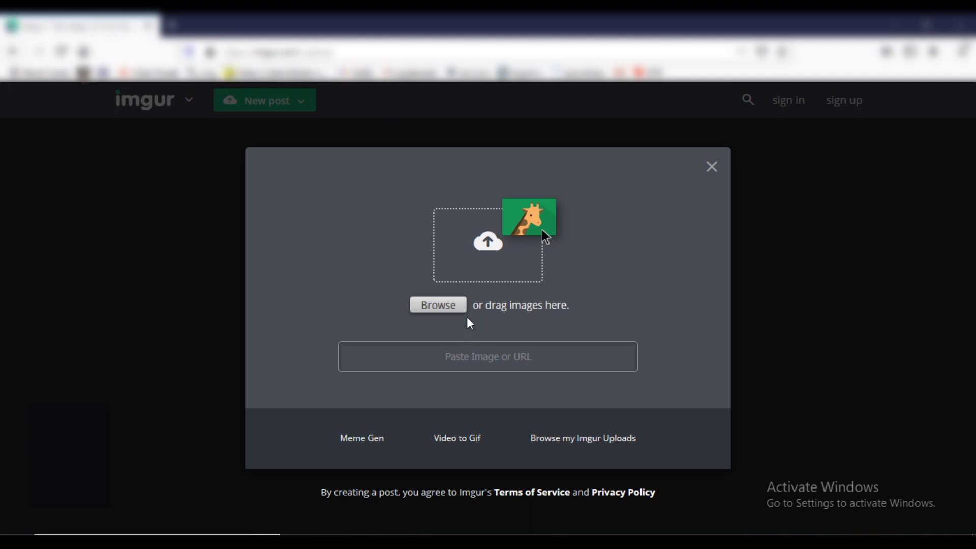
Upload two more earphone image files to the Imgur post.
left_click(443, 309)
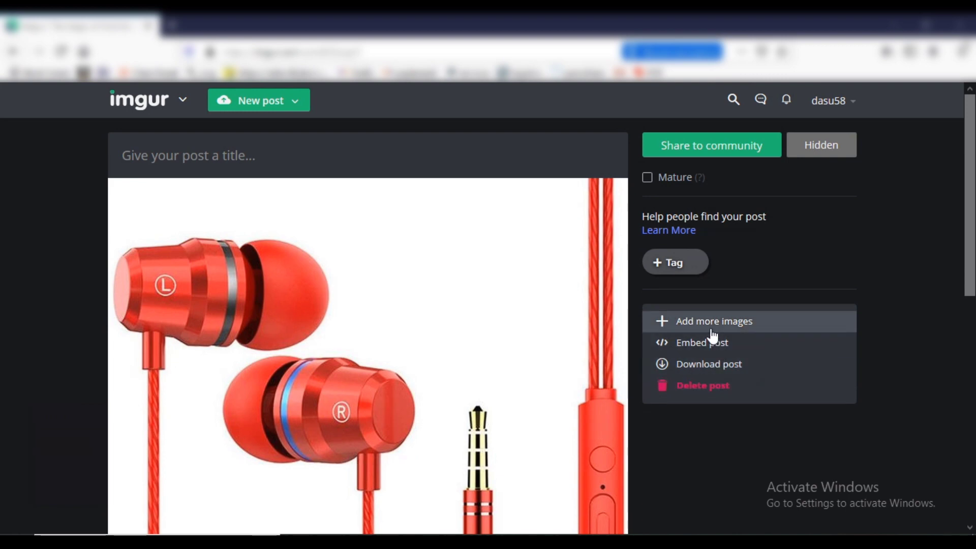
left_click(709, 325)
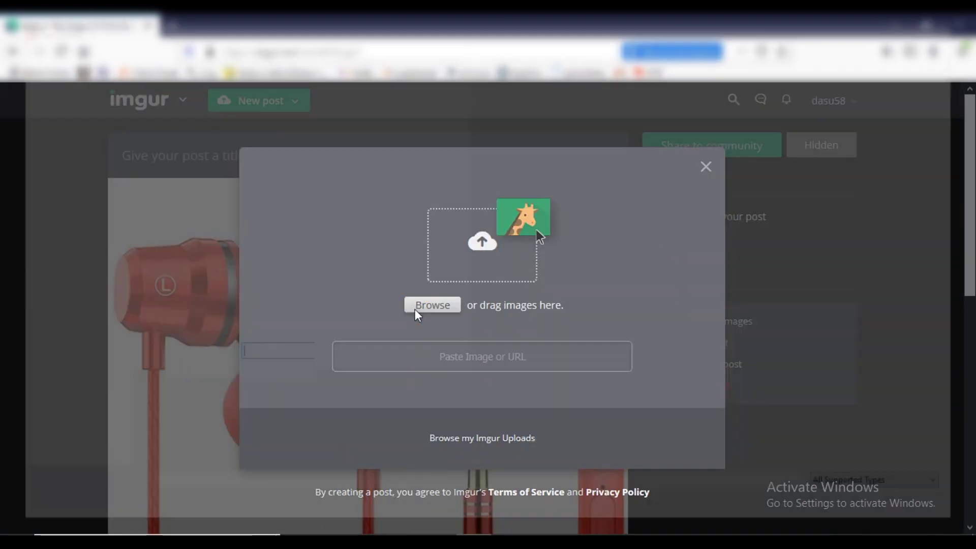
left_click(431, 304)
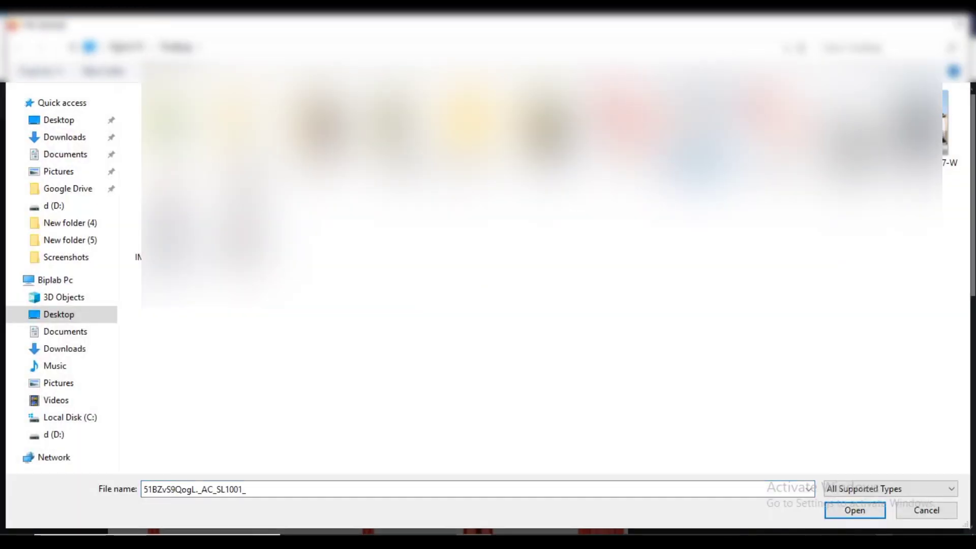
left_click(868, 506)
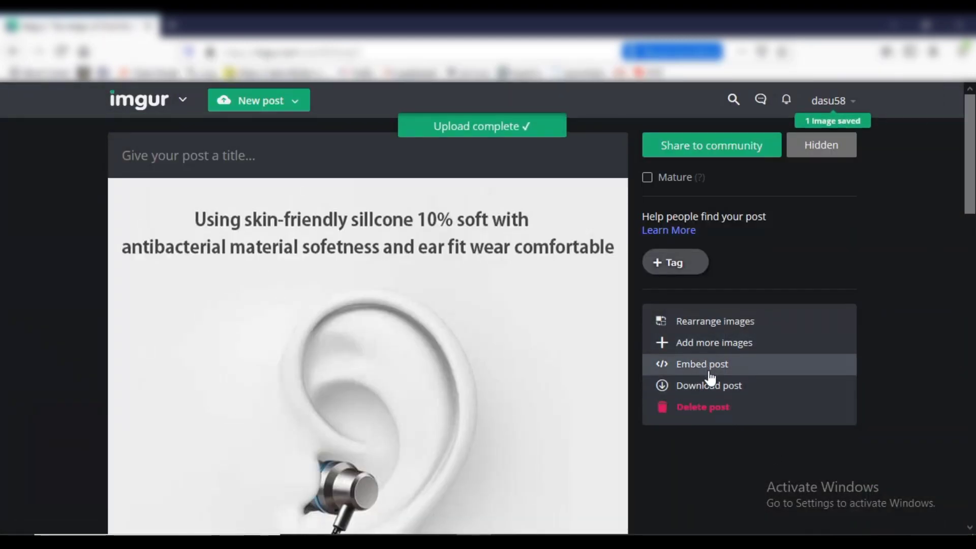
left_click(712, 344)
left_click(447, 311)
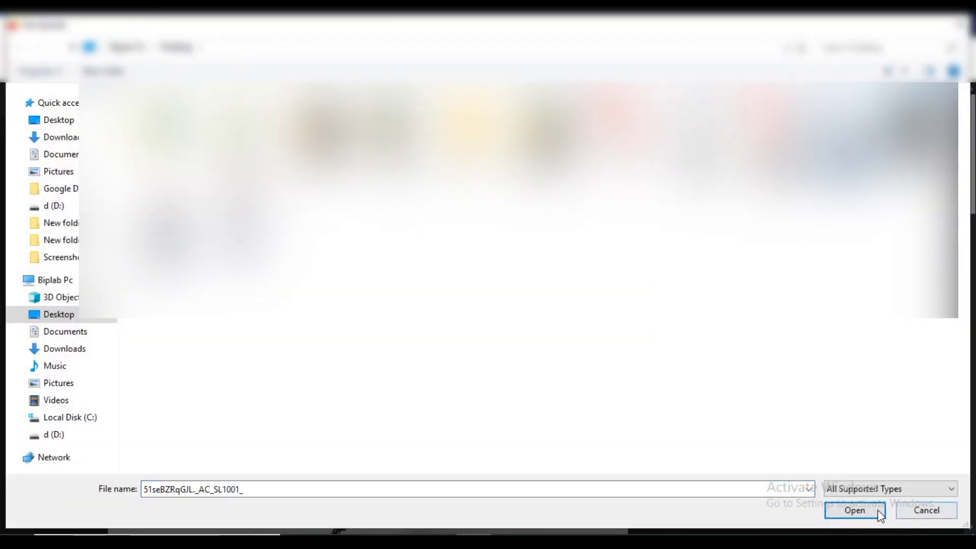
left_click(877, 512)
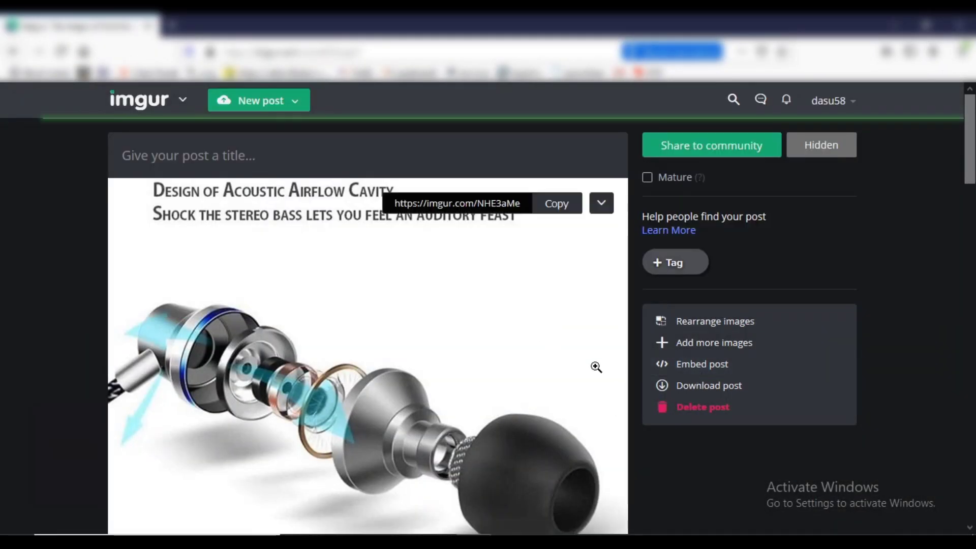
Copy the red earphone image's link from the post.
scroll(575, 370, "down", 5)
scroll(536, 353, "down", 5)
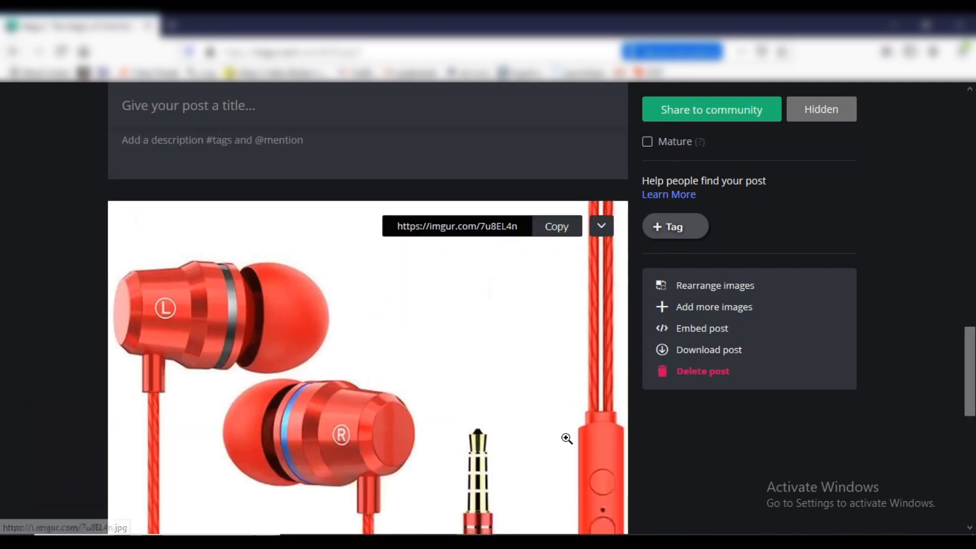
scroll(560, 411, "down", 5)
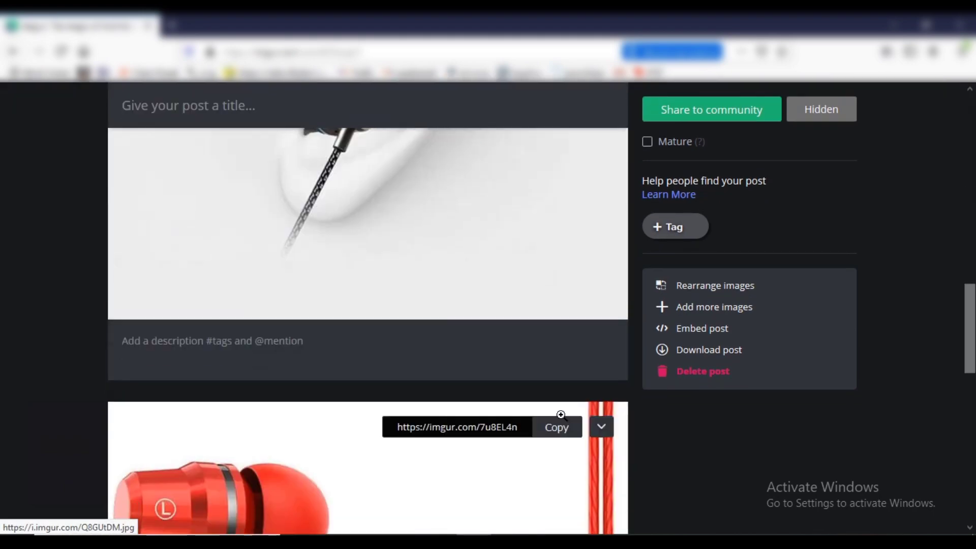
scroll(560, 413, "down", 5)
scroll(556, 430, "up", 3)
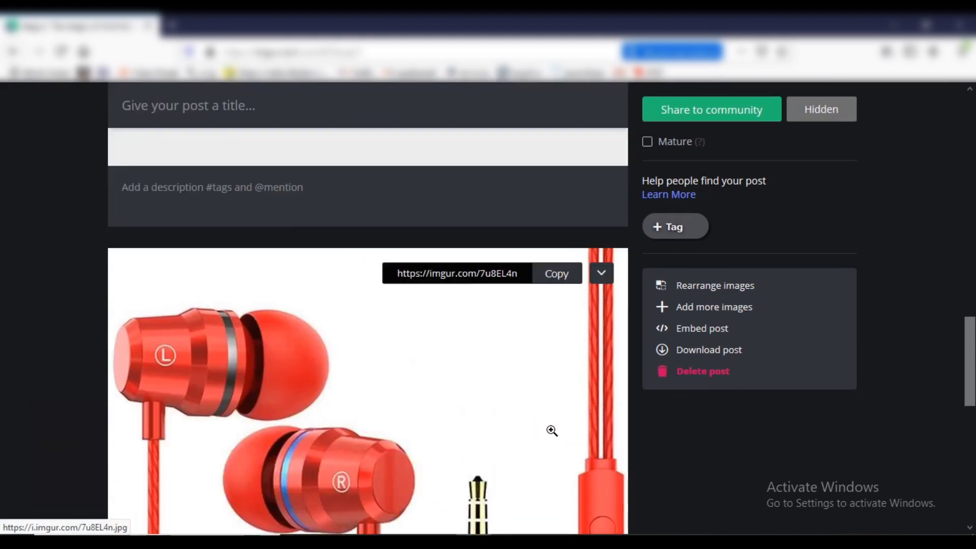
scroll(523, 422, "up", 2)
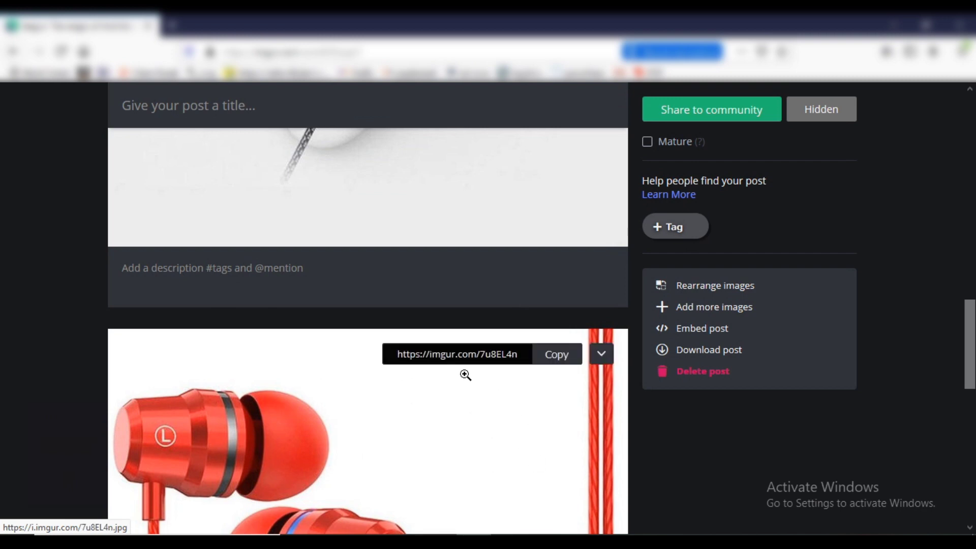
left_click(558, 358)
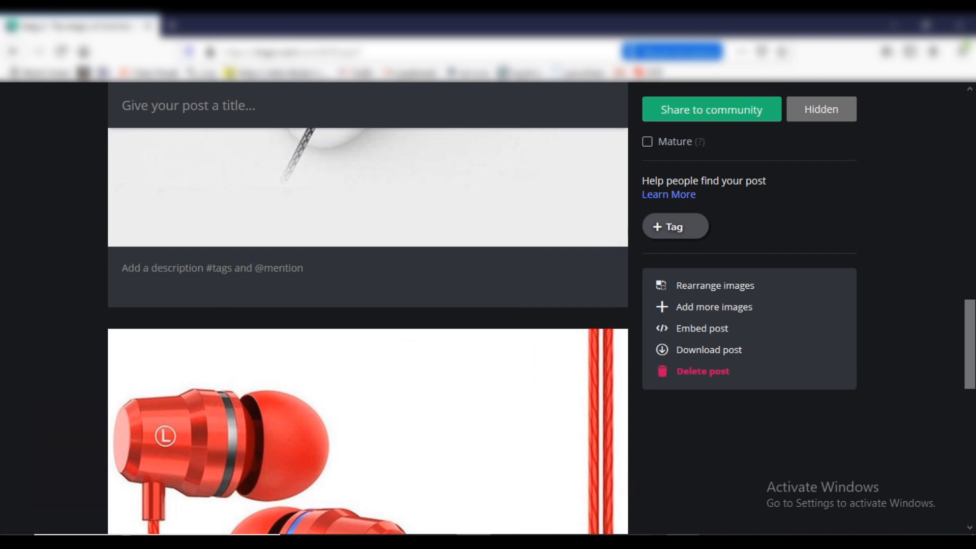
Paste the red earphone image link into Main Image URL cell M4.
left_click(667, 498)
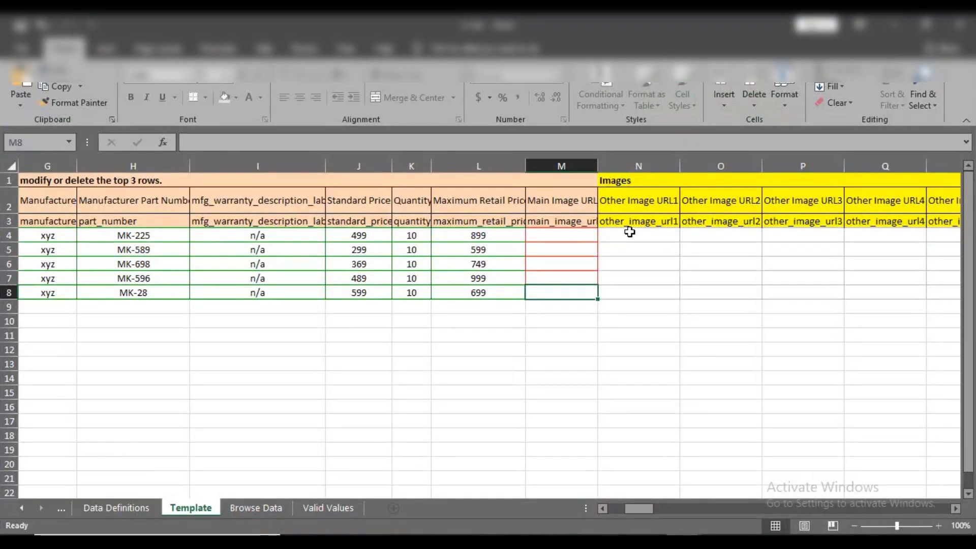
right_click(570, 234)
left_click(577, 292)
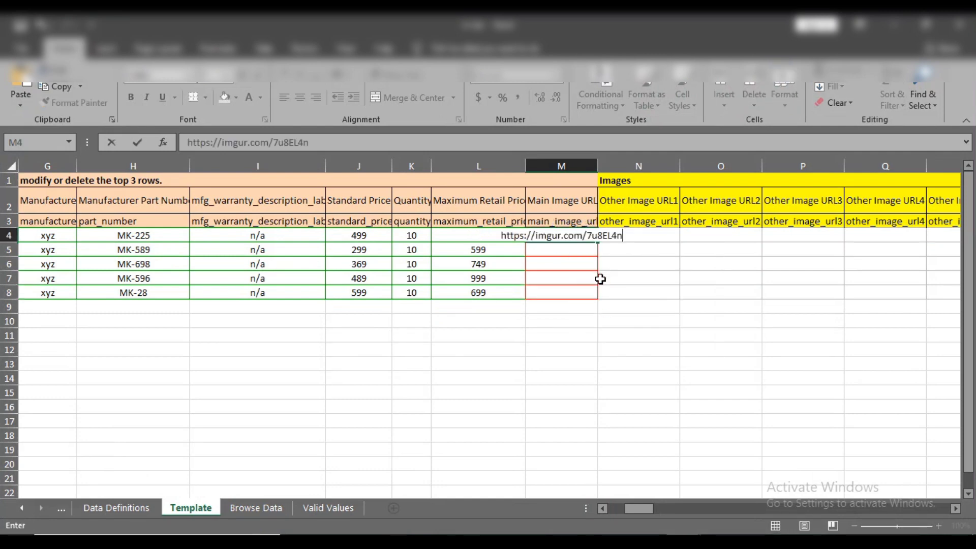
left_click(562, 248)
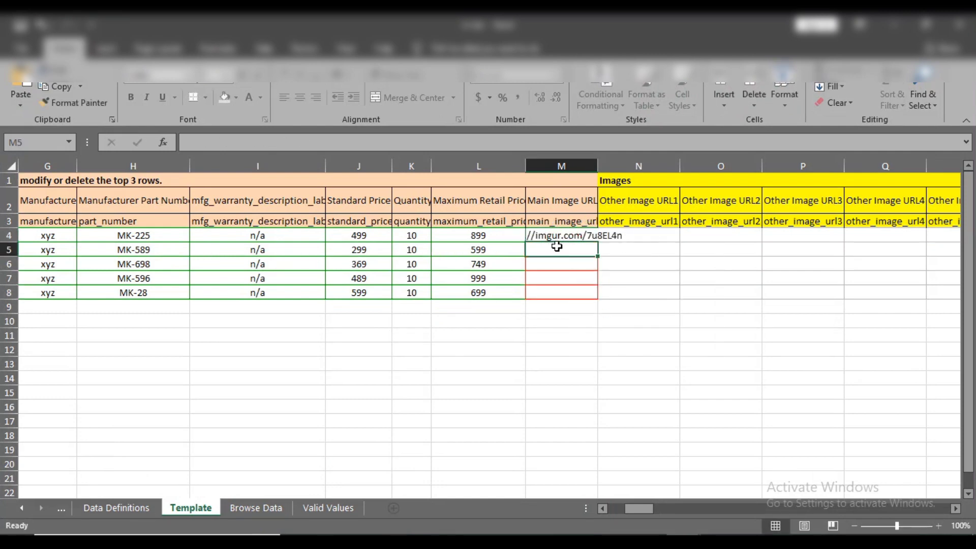
left_click(669, 239)
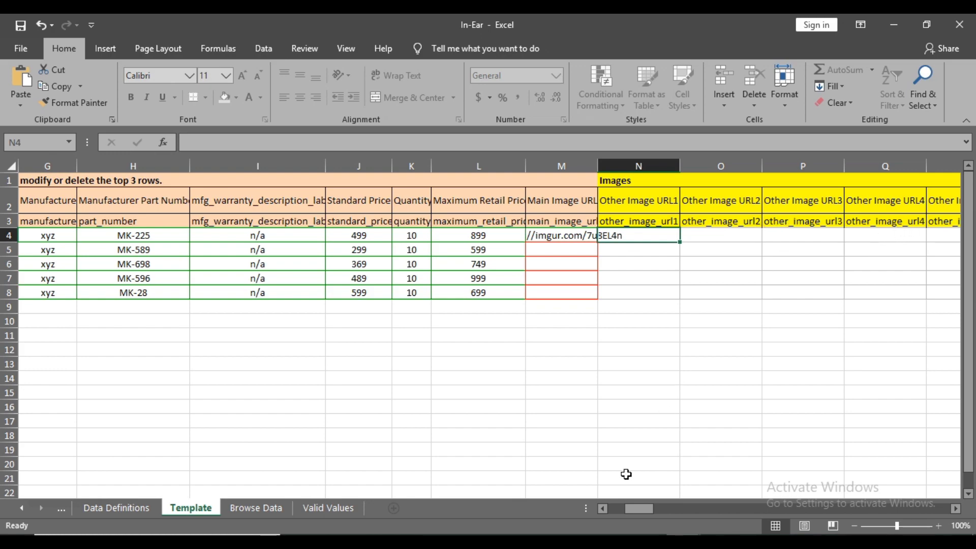
Copy the ear image's Imgur link and paste it into Other Image URL1 cell N4.
key("alt+Tab")
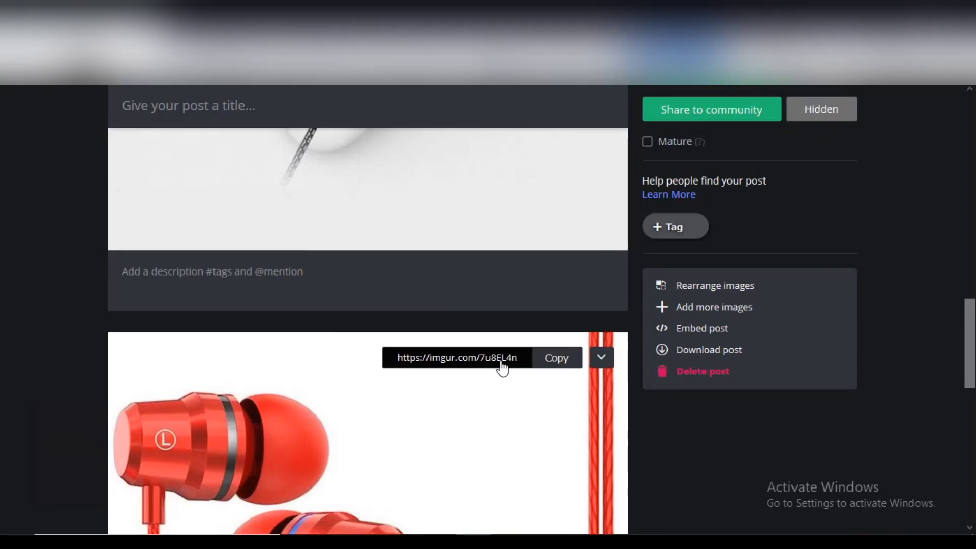
scroll(568, 257, "up", 7)
scroll(572, 256, "up", 3)
left_click(558, 189)
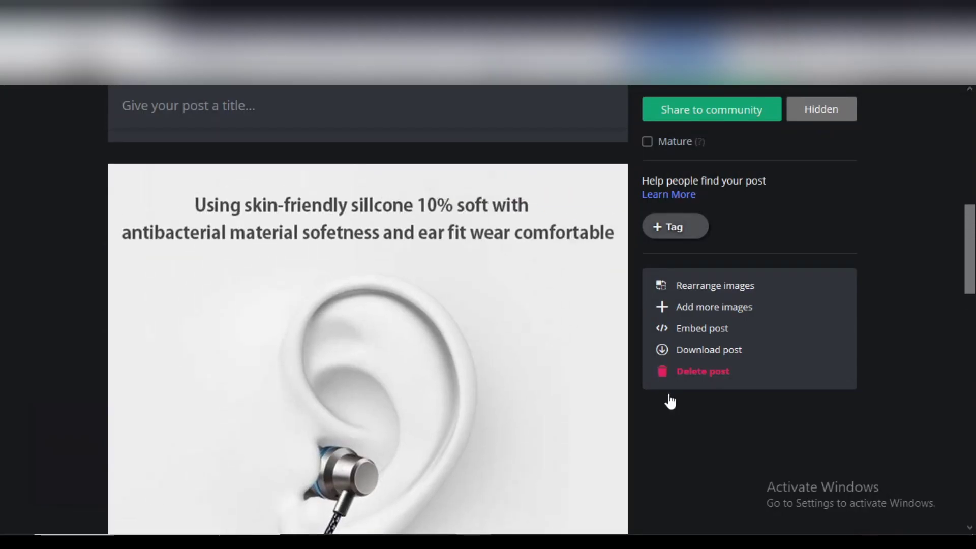
left_click(749, 503)
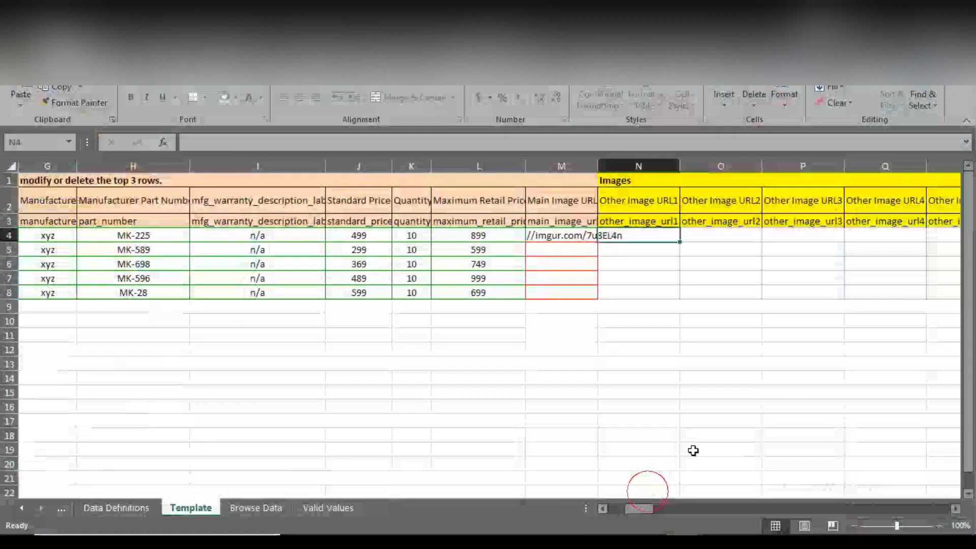
left_click(707, 234)
double_click(625, 236)
right_click(623, 236)
left_click(630, 295)
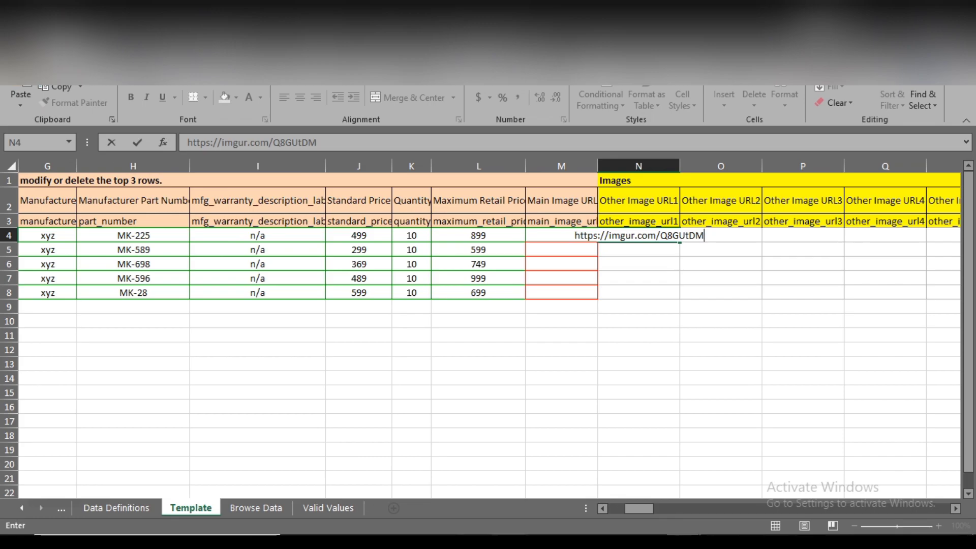
Copy the airflow cavity image's link and paste it into Other Image URL2 cell O4.
key("alt+Tab")
scroll(517, 442, "down", 5)
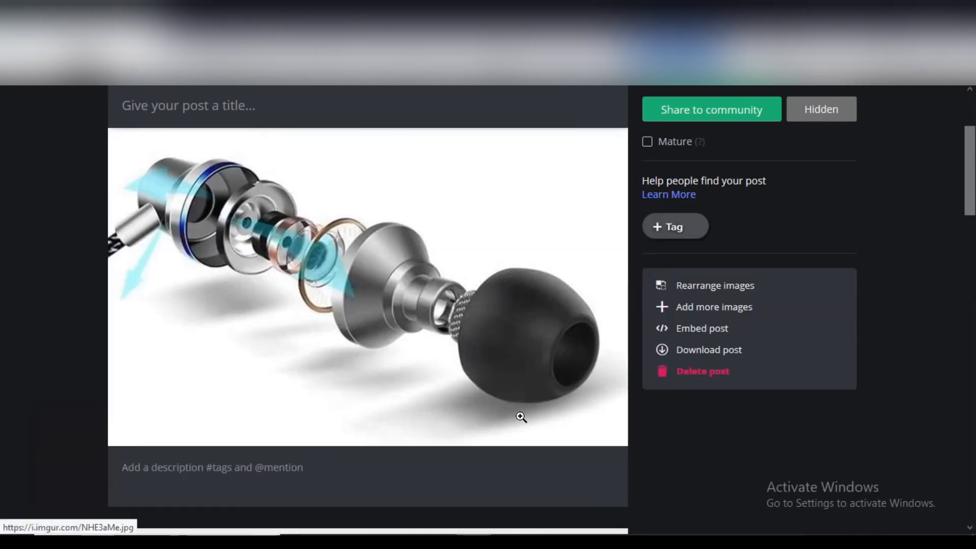
scroll(563, 275, "up", 1)
left_click(556, 203)
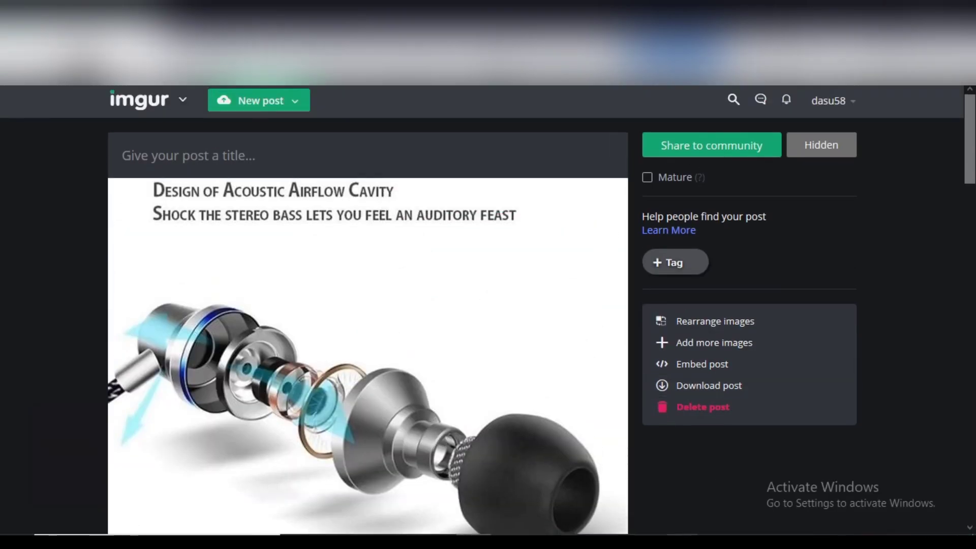
left_click(604, 488)
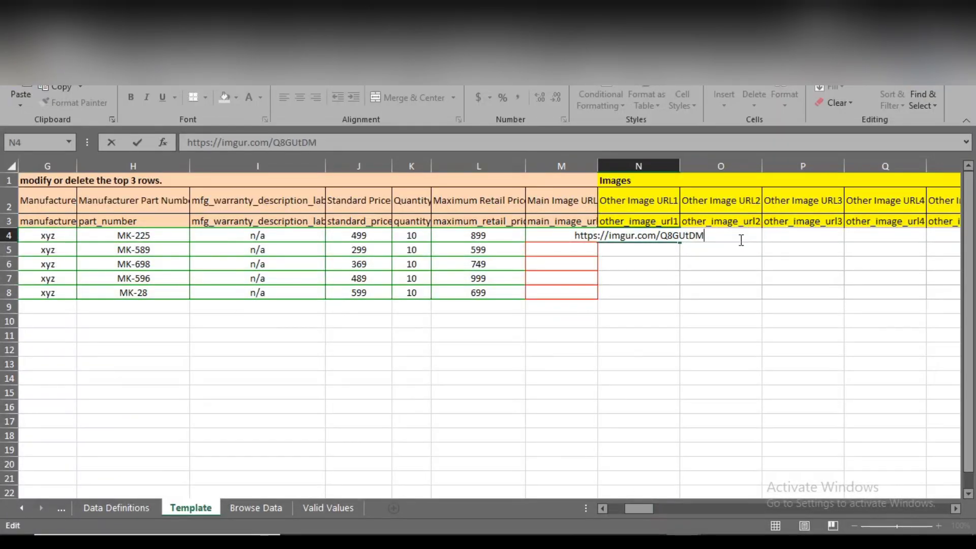
left_click(738, 272)
double_click(732, 238)
right_click(733, 238)
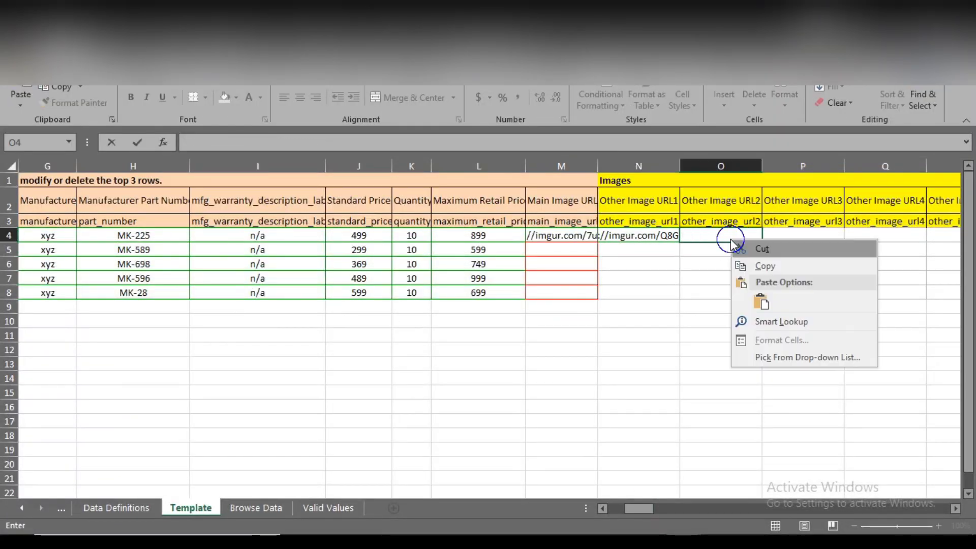
left_click(759, 299)
left_click(752, 306)
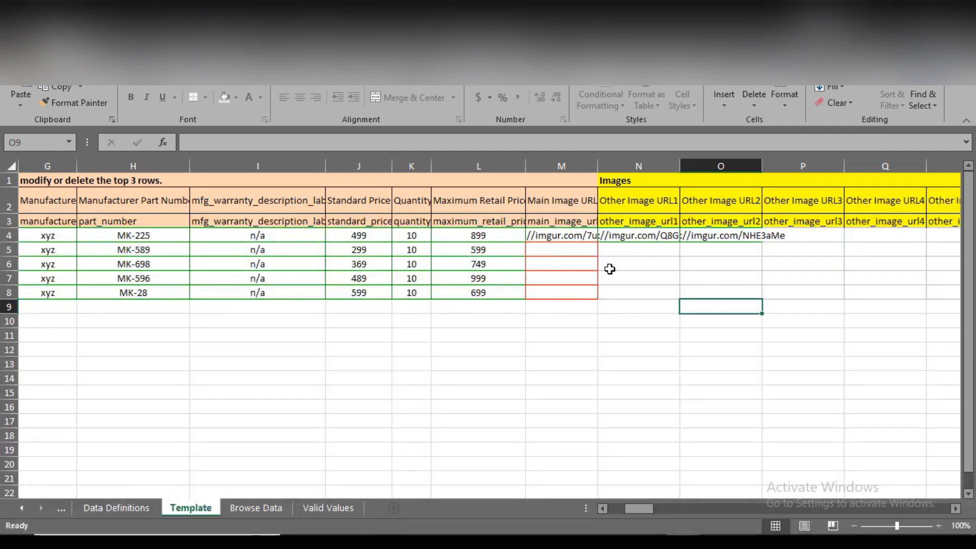
Fill image links into columns M–O for rows 5–8.
left_click(568, 245)
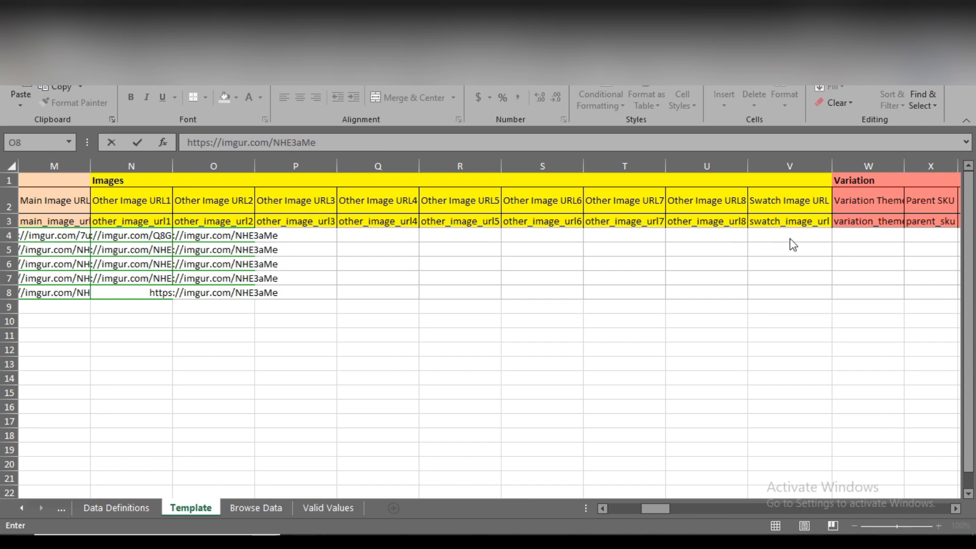
left_click(724, 235)
key("ctrl+Return")
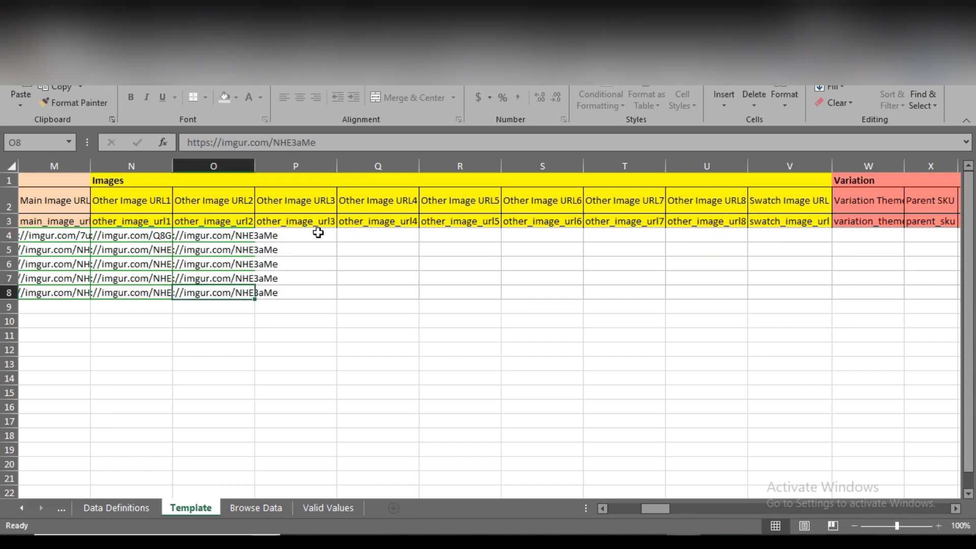
left_click(733, 236)
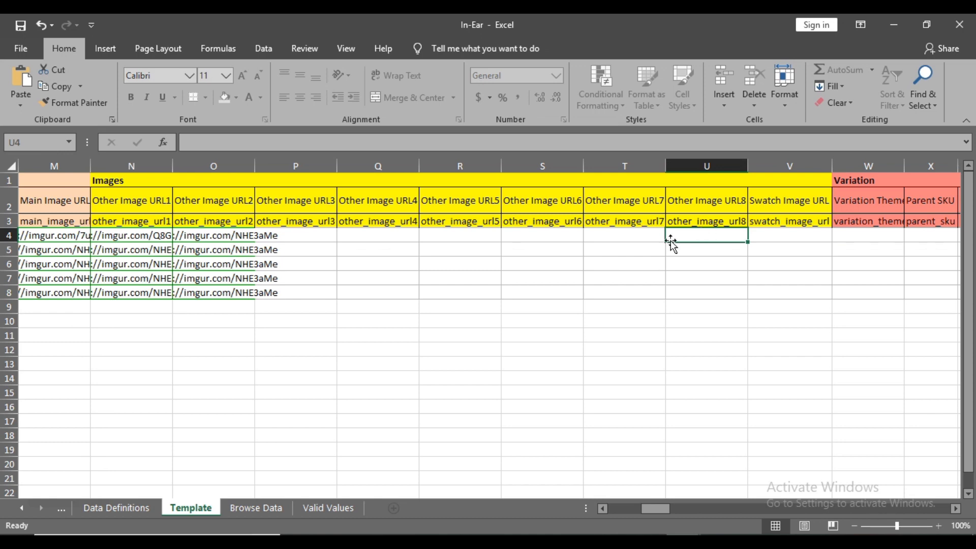
left_click(548, 238)
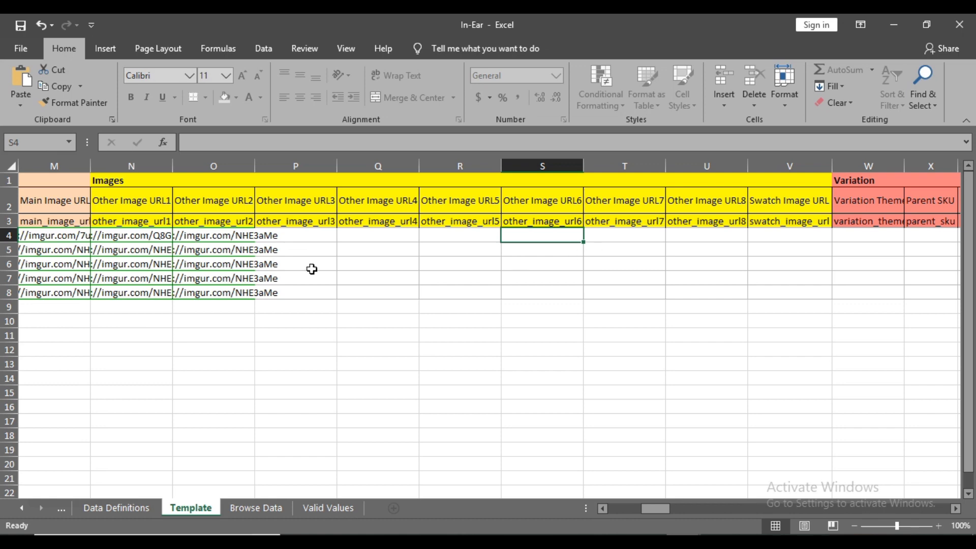
Set Update Delete to Update for rows 4, 5 and 6.
left_click(955, 508)
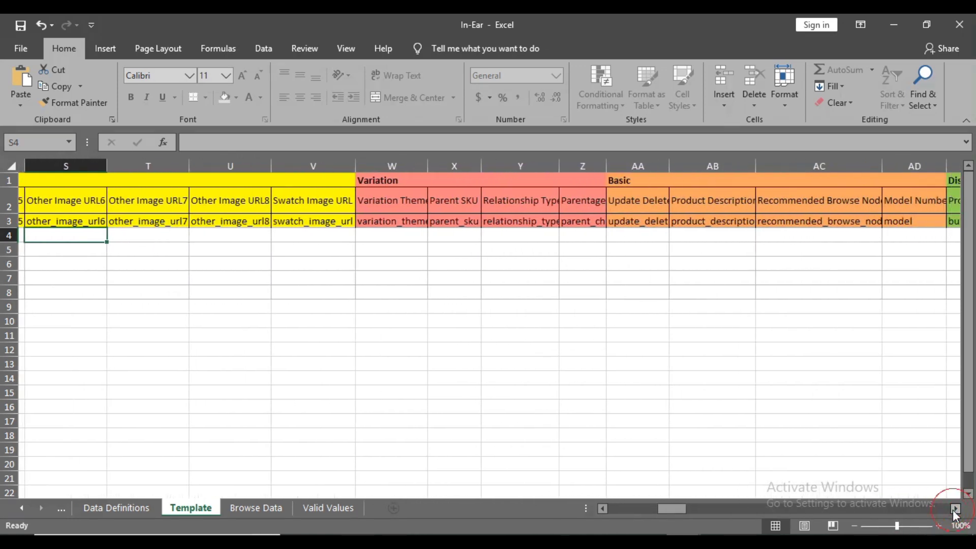
left_click(645, 236)
left_click(669, 235)
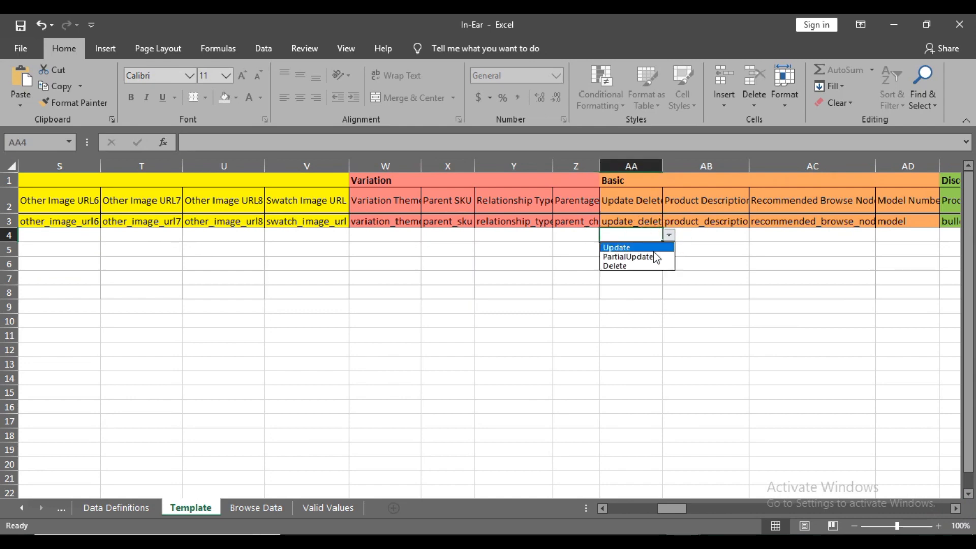
left_click(635, 247)
left_click(643, 250)
left_click(669, 249)
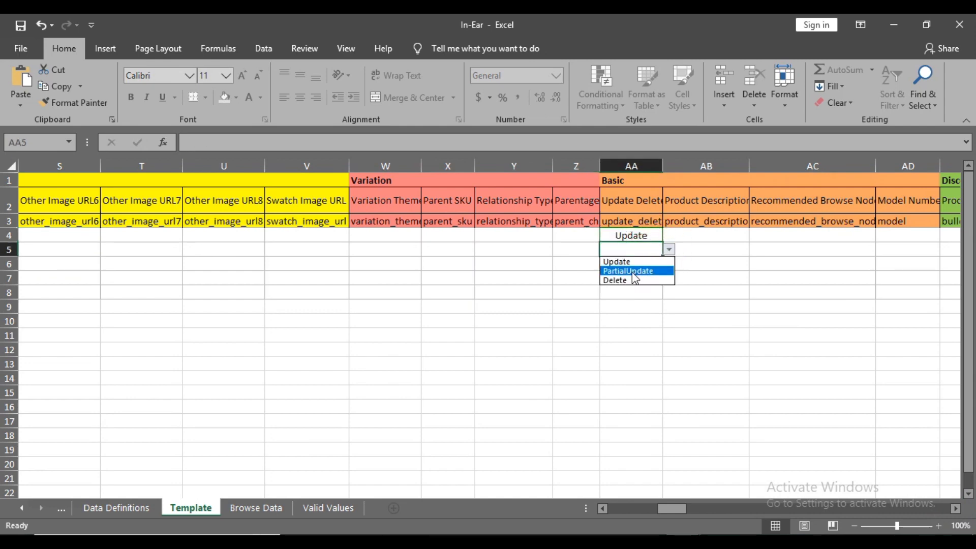
left_click(624, 261)
left_click(656, 266)
left_click(669, 265)
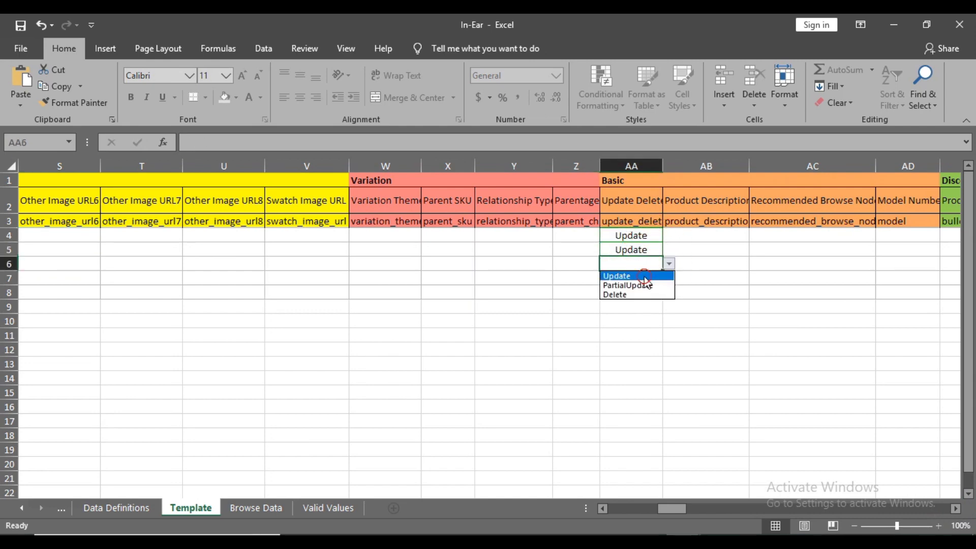
left_click(627, 275)
Set Update Delete to Update for rows 7 and 8.
left_click(631, 280)
left_click(669, 278)
left_click(641, 289)
left_click(641, 291)
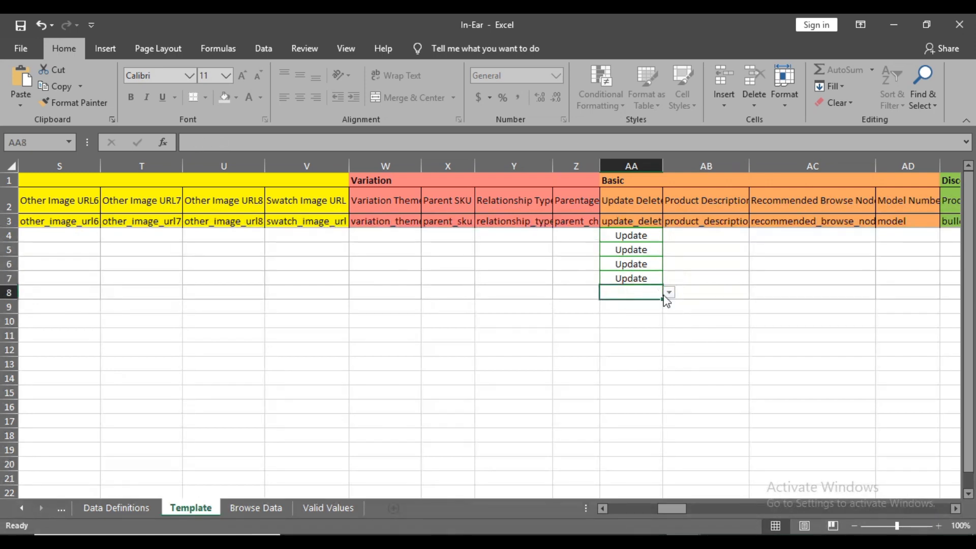
left_click(669, 292)
left_click(645, 300)
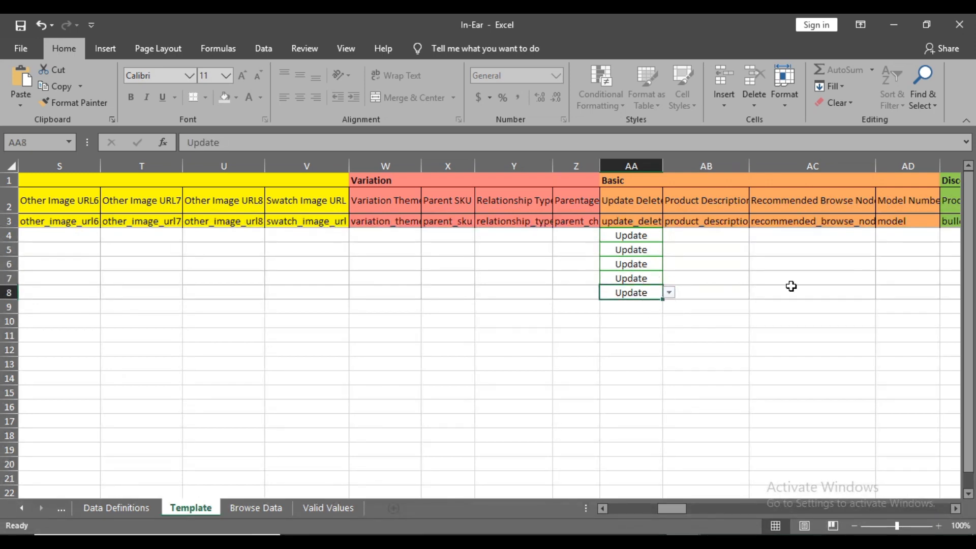
Paste the earphone specification text into the row 6 Product Description.
left_click(706, 240)
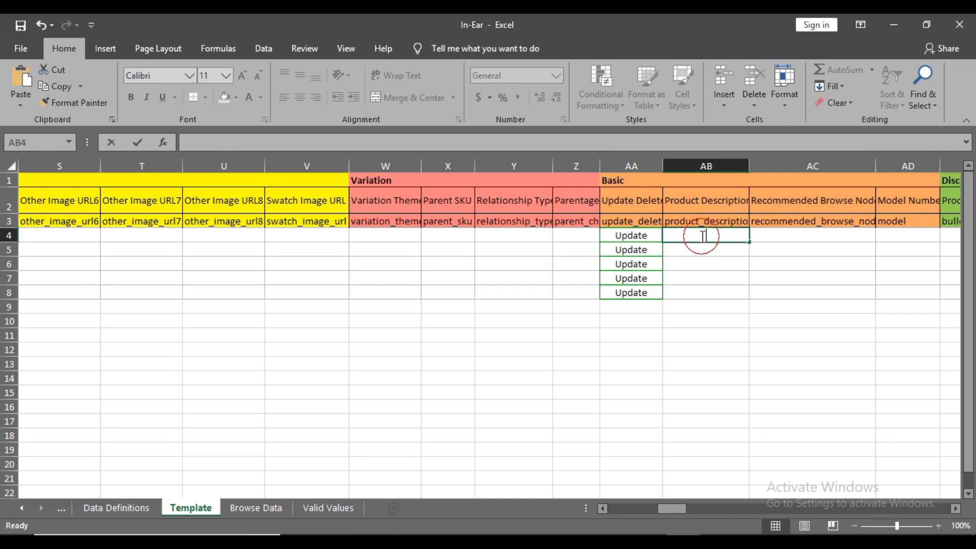
left_click(704, 245)
left_click(703, 235)
left_click(705, 264)
left_click(701, 235)
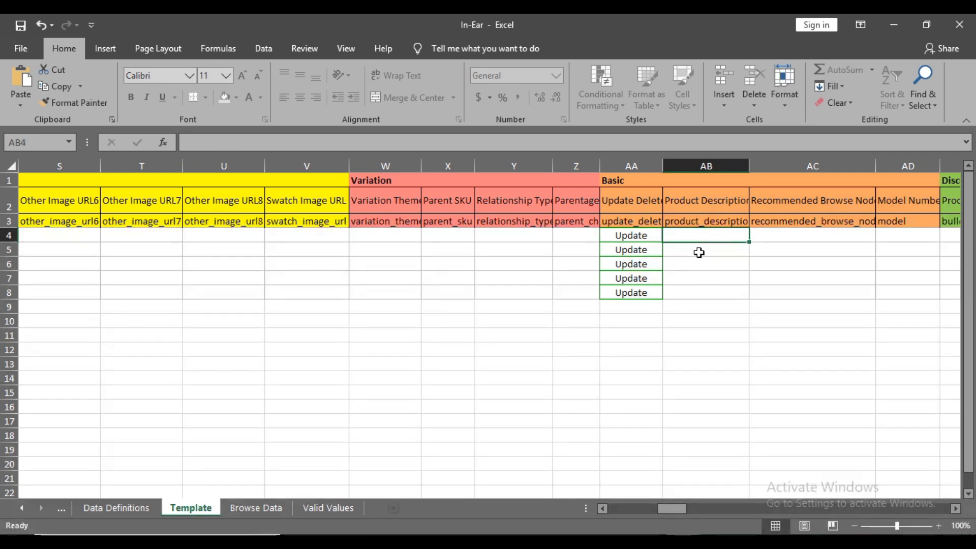
left_click(691, 254)
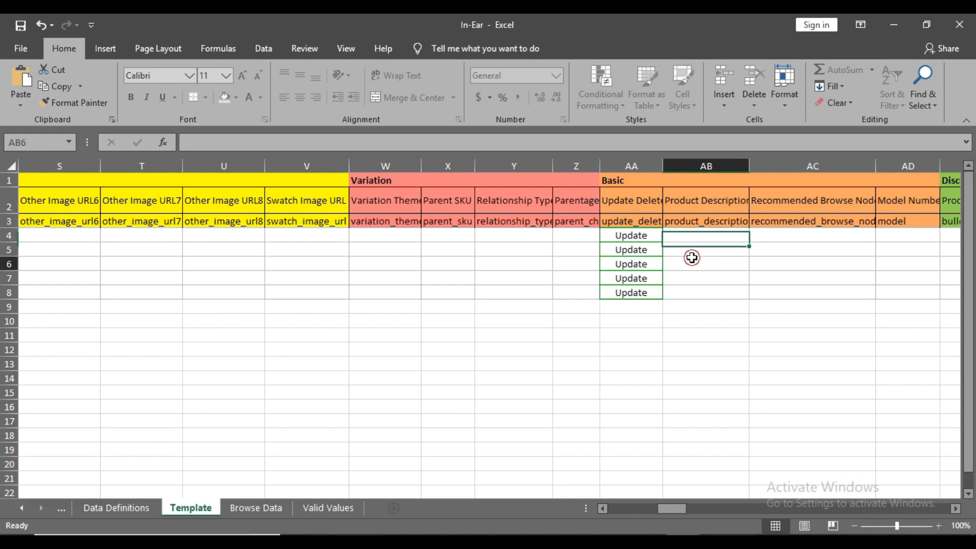
left_click(691, 264)
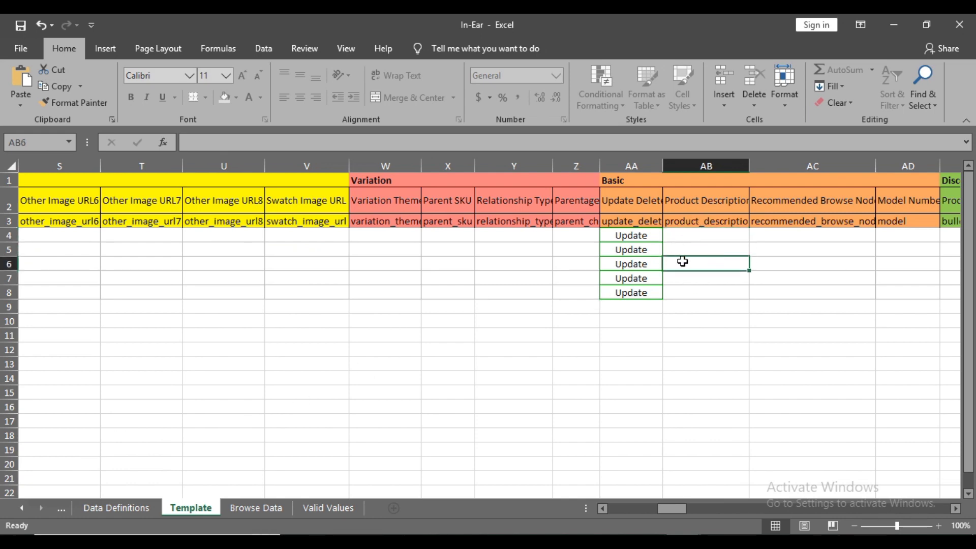
left_click(701, 238)
left_click(701, 247)
left_click(703, 238)
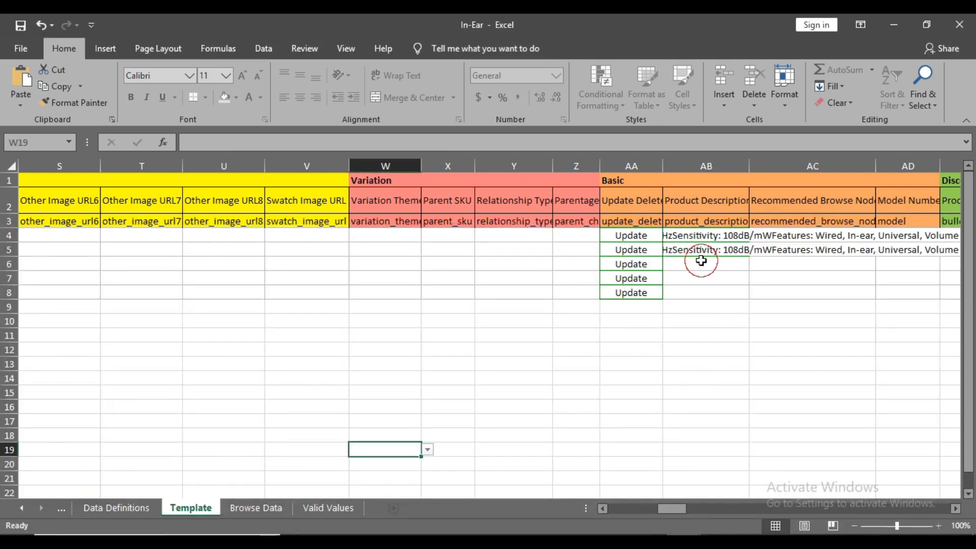
left_click(701, 264)
double_click(701, 263)
right_click(701, 261)
left_click(718, 322)
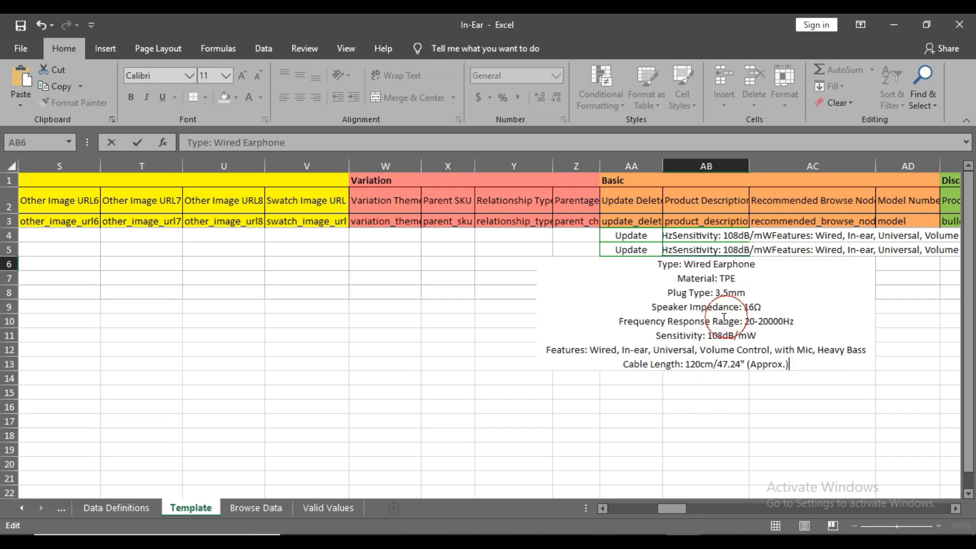
left_click(514, 419)
Paste the same specification text into the row 7 and row 8 descriptions.
left_click(703, 277)
double_click(703, 278)
right_click(703, 277)
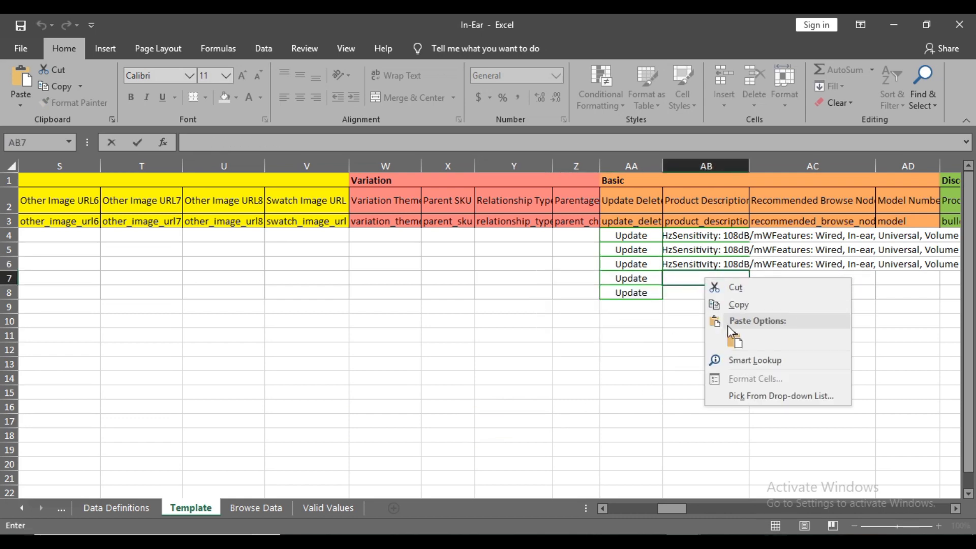
left_click(718, 322)
left_click(459, 376)
double_click(716, 292)
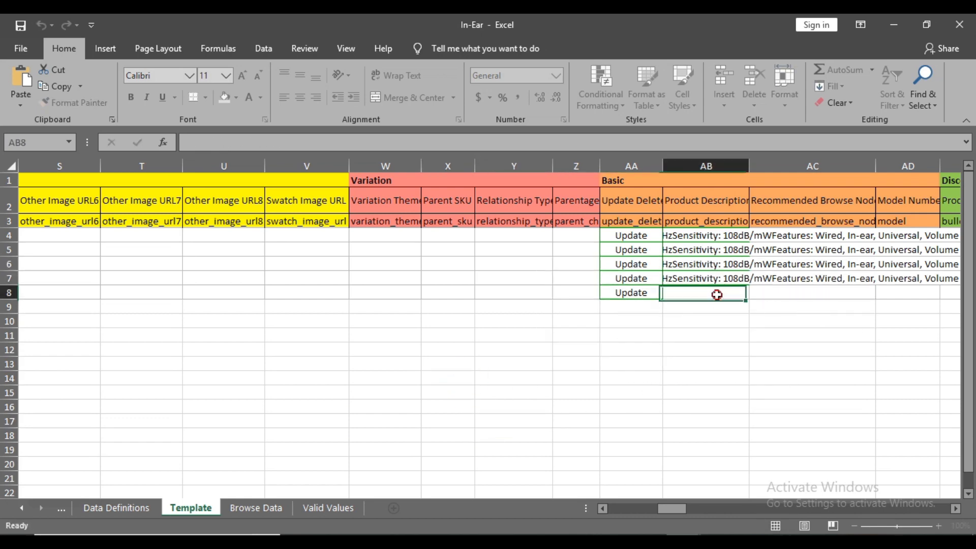
right_click(717, 293)
left_click(743, 355)
left_click(703, 430)
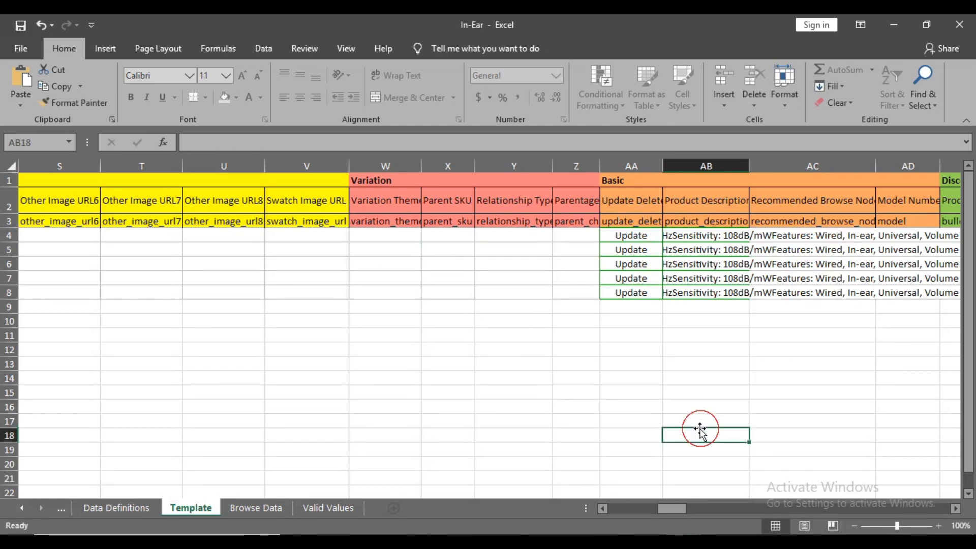
left_click(955, 508)
left_click(955, 508)
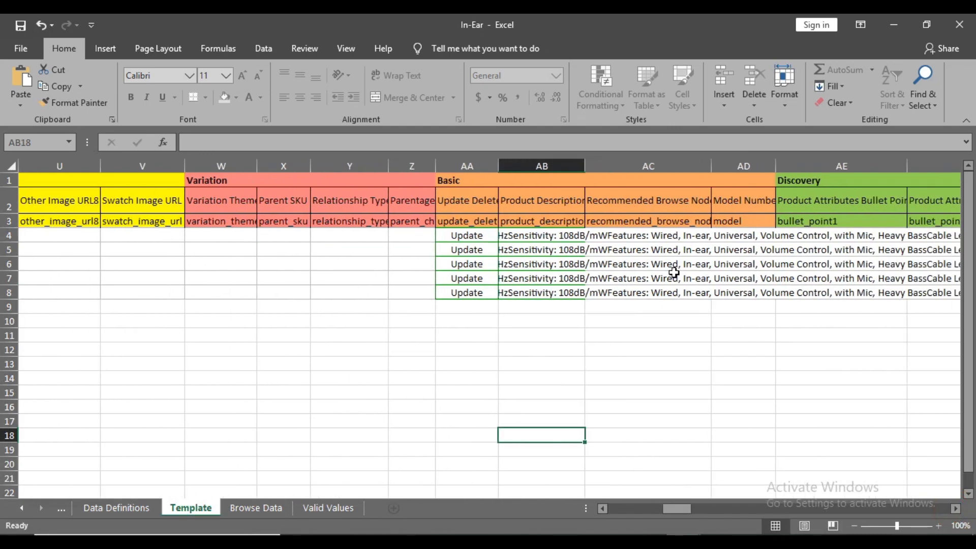
left_click(671, 235)
left_click(717, 236)
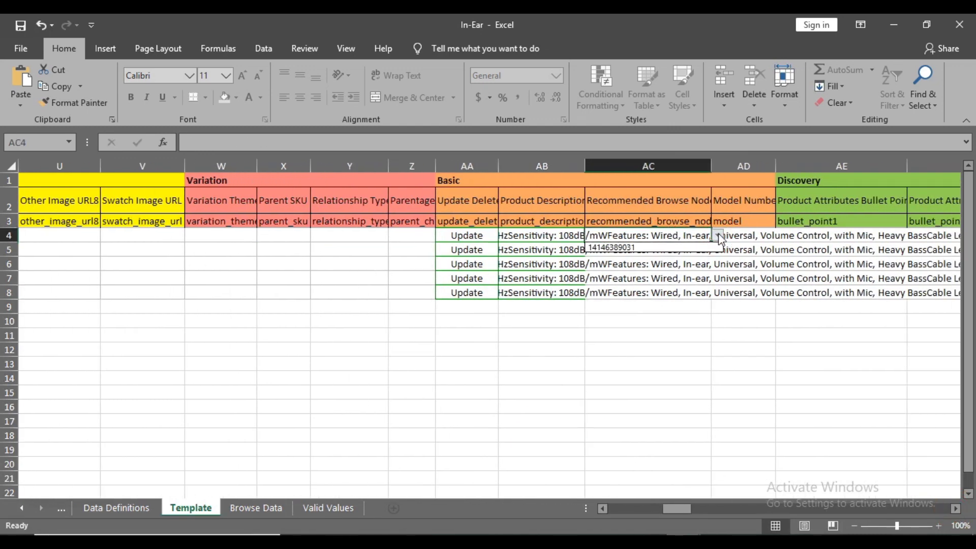
left_click(694, 247)
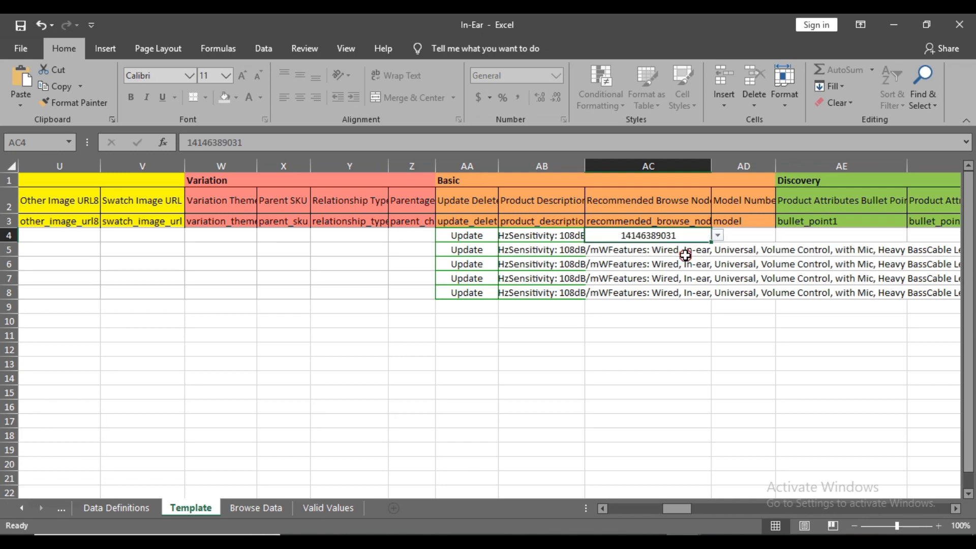
left_click(681, 251)
left_click(717, 249)
left_click(684, 261)
left_click(676, 264)
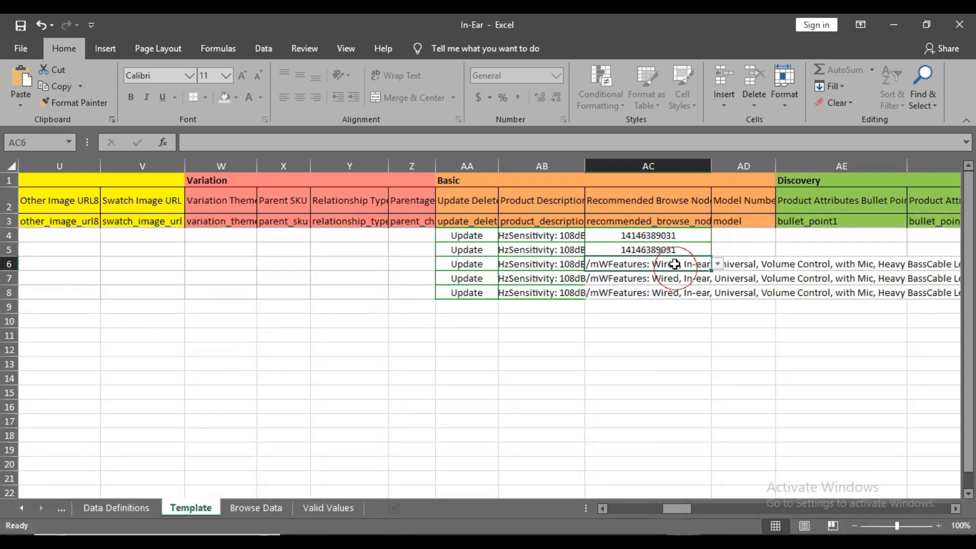
left_click(717, 264)
left_click(690, 276)
left_click(683, 278)
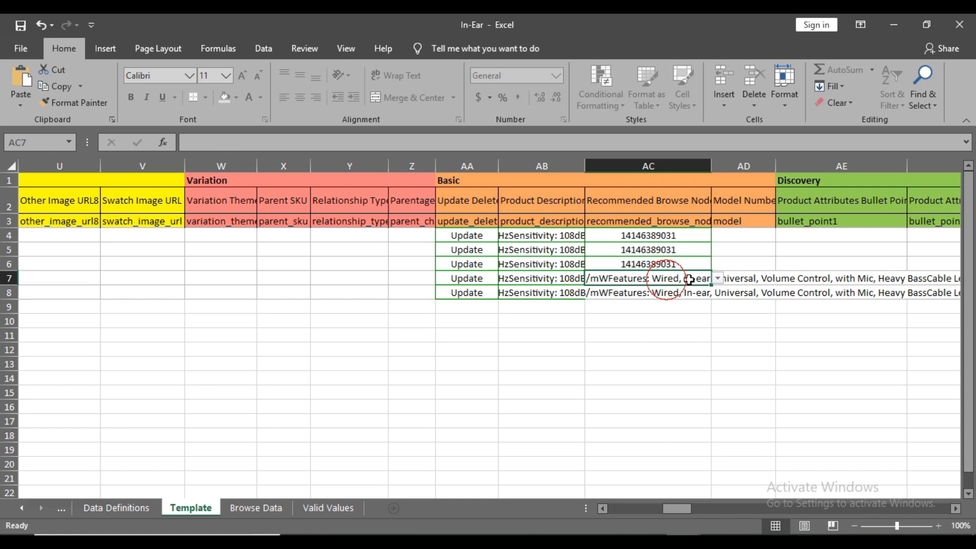
left_click(717, 278)
left_click(686, 290)
left_click(717, 292)
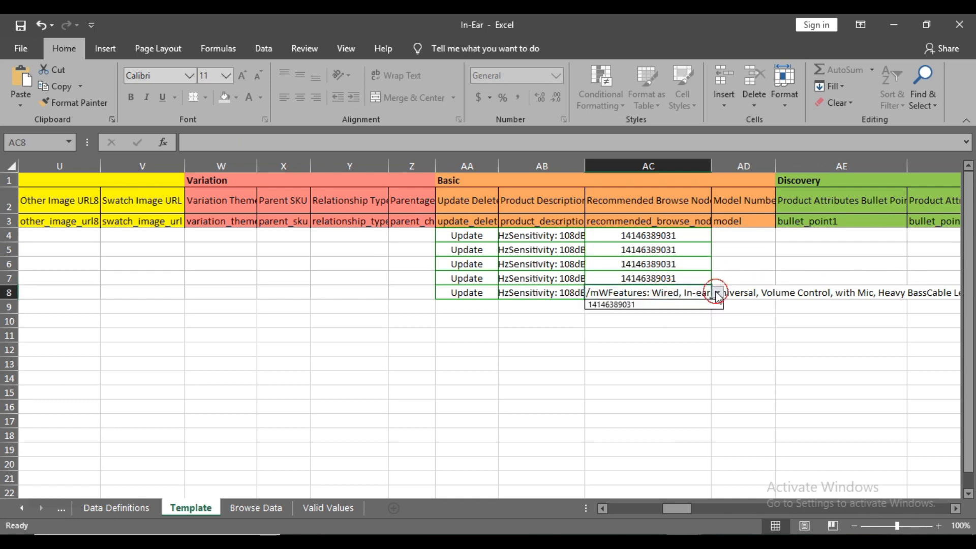
left_click(691, 303)
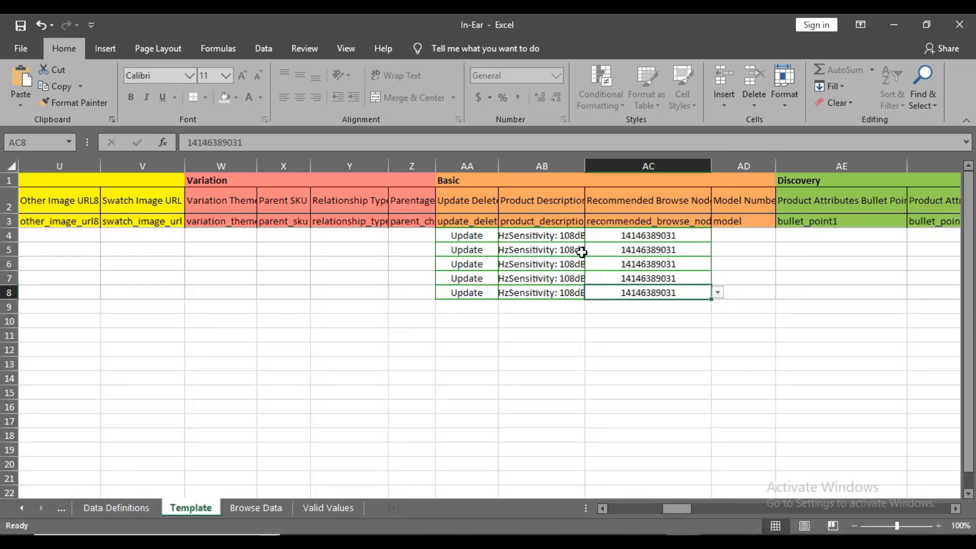
Copy the seller SKUs in B4:B8.
left_click(955, 508)
left_click(648, 235)
left_click(658, 260)
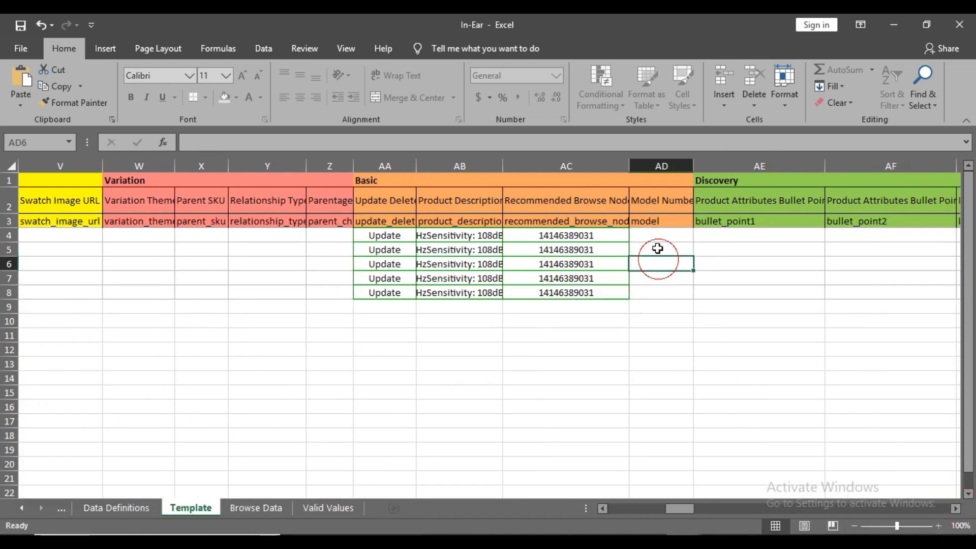
left_click(657, 236)
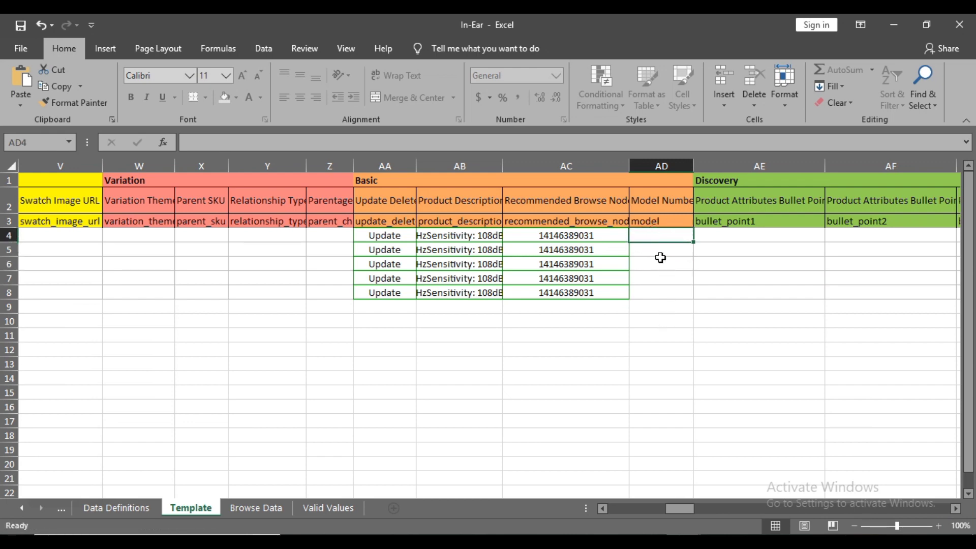
left_click_drag(666, 512, 609, 505)
left_click_drag(116, 236, 115, 294)
right_click(115, 294)
left_click(147, 243)
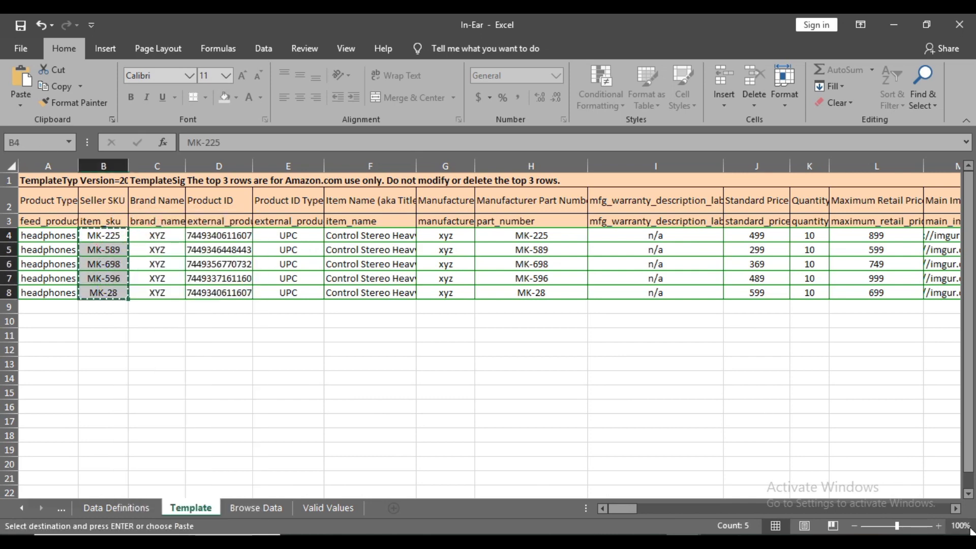
Paste the SKUs into Model Number from AD4, giving MK-225, MK-589, MK-698, MK-596, MK-28.
left_click(955, 508)
left_click_drag(955, 508, 955, 508)
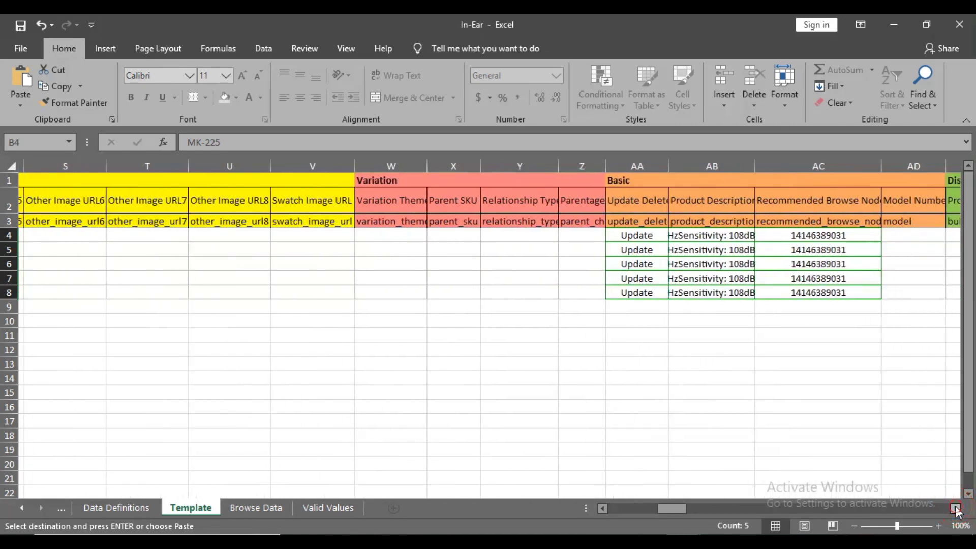
left_click(655, 234)
right_click(655, 233)
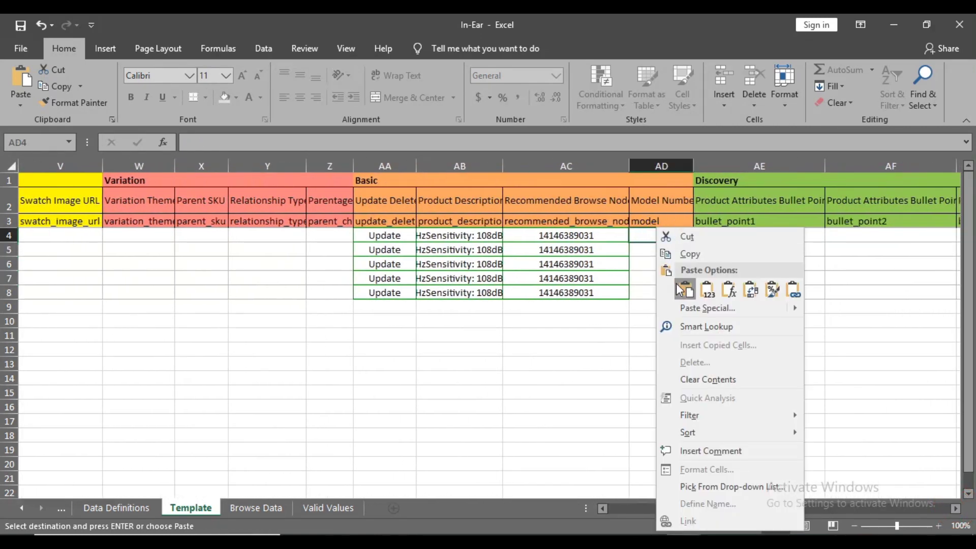
left_click(649, 294)
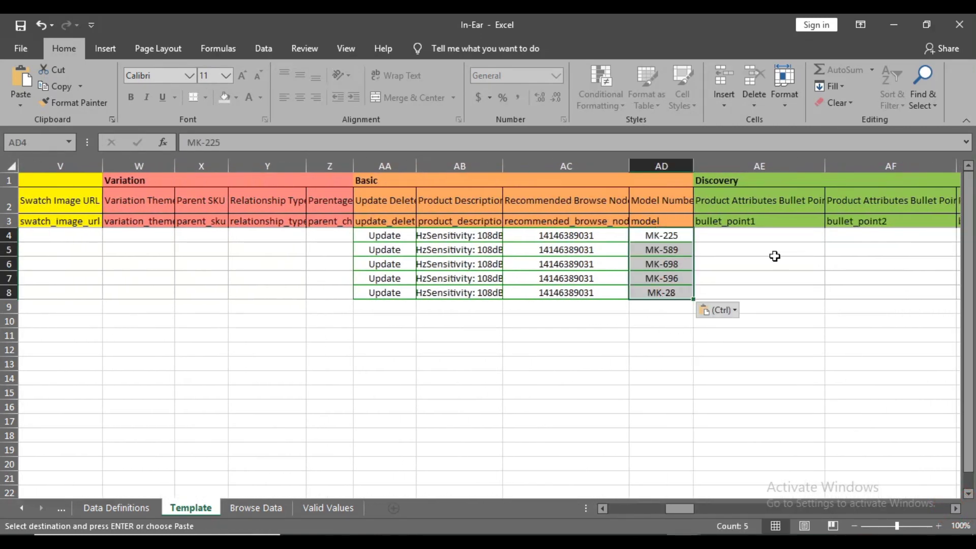
left_click(761, 231)
scroll(580, 244, "right", 3)
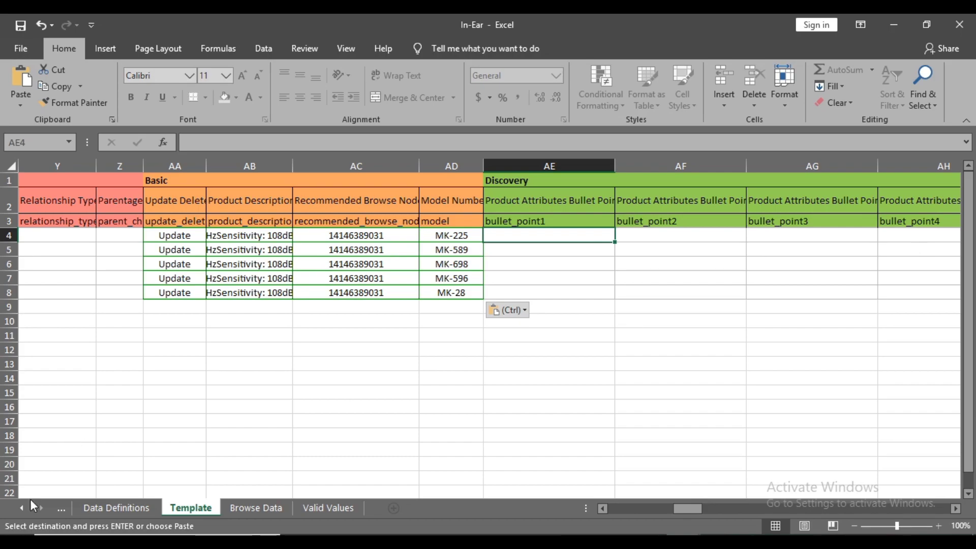
Paste the Material bullet line into bullet-point cell AE4.
left_click(486, 534)
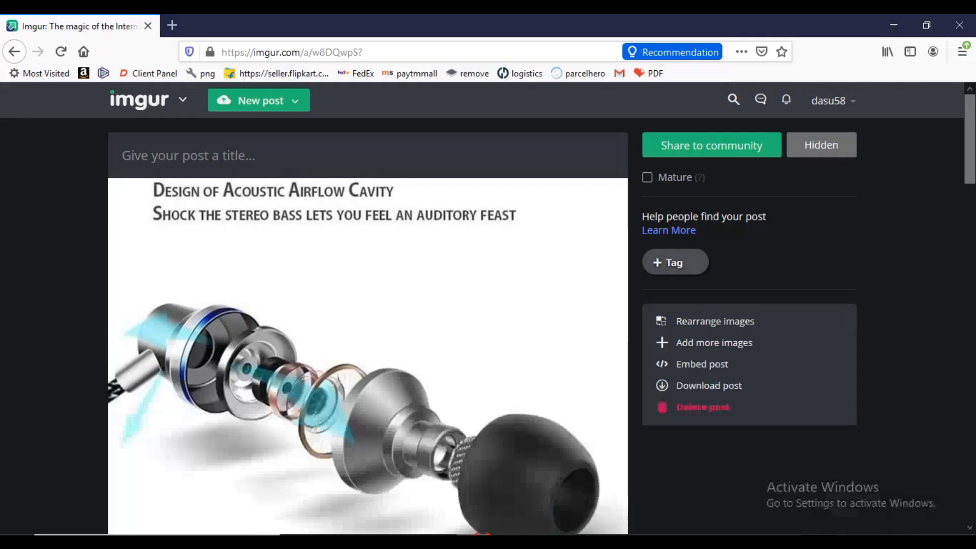
key("alt+Tab")
key("alt+Tab")
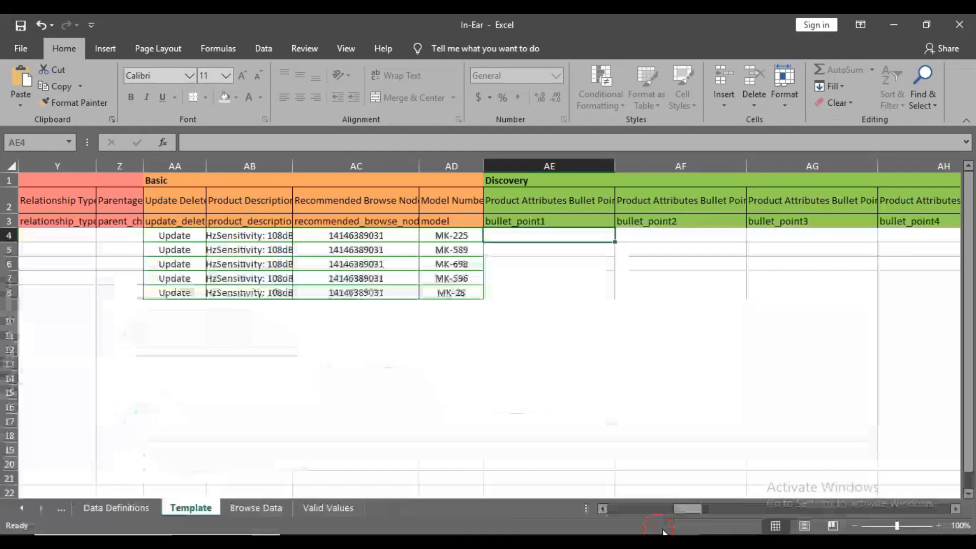
key("ctrl+v")
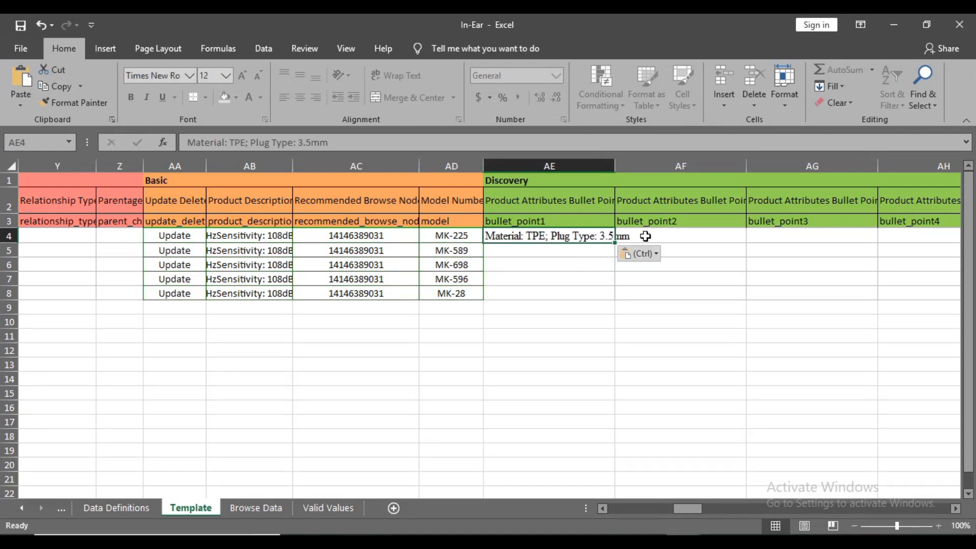
left_click(646, 237)
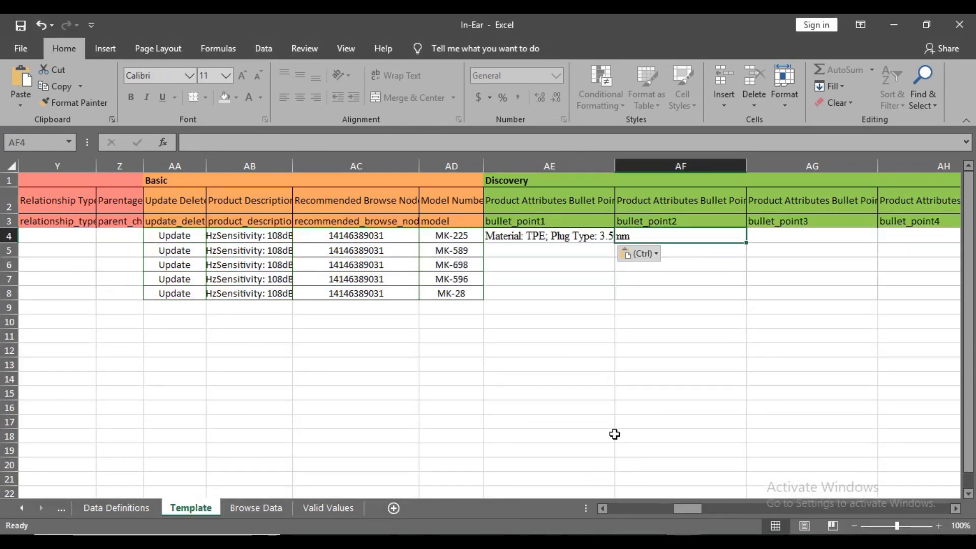
Copy the Cable Length bullet from Word and paste it into AF4.
left_click(671, 478)
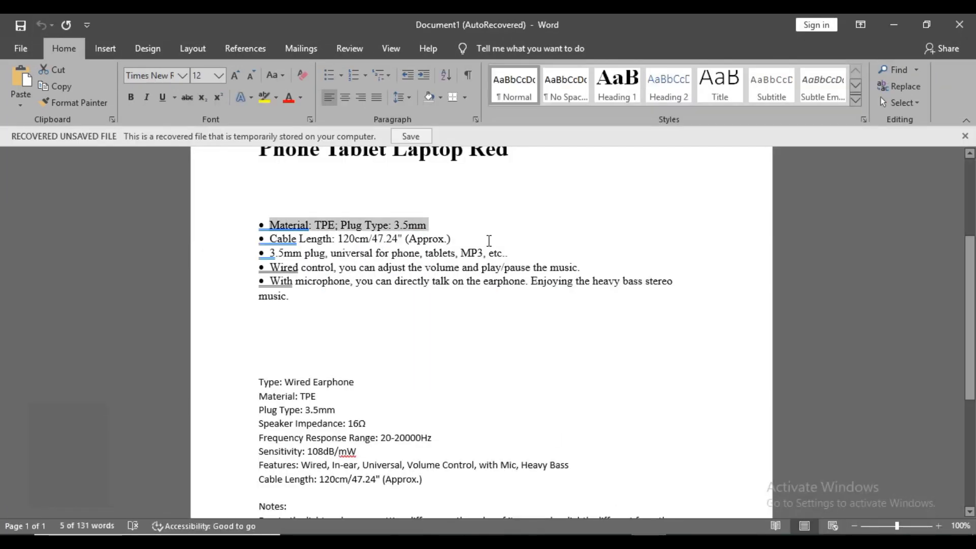
left_click_drag(489, 241, 269, 239)
right_click(277, 234)
left_click(305, 259)
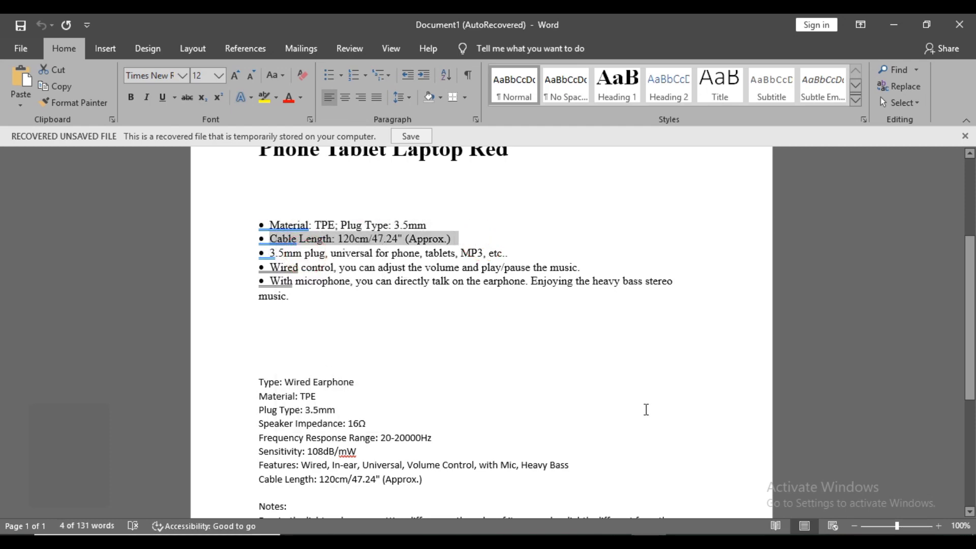
left_click(680, 477)
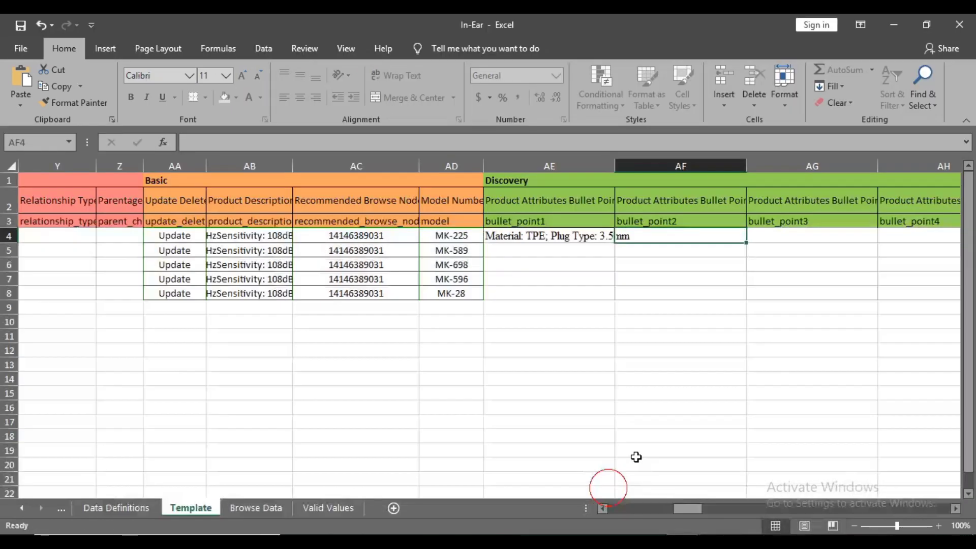
right_click(674, 232)
left_click(687, 291)
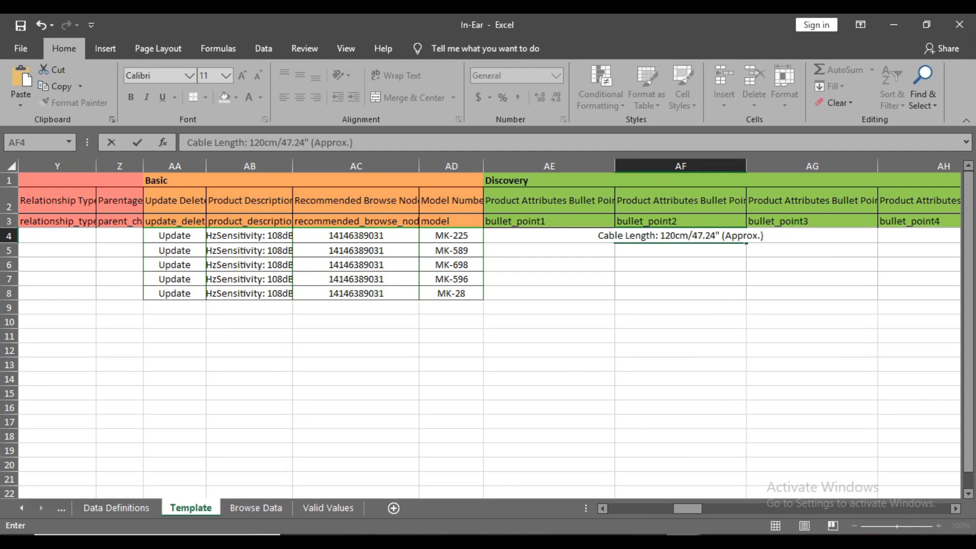
Add the 3.5mm plug bullet line from Word into AF4.
key("alt+Tab")
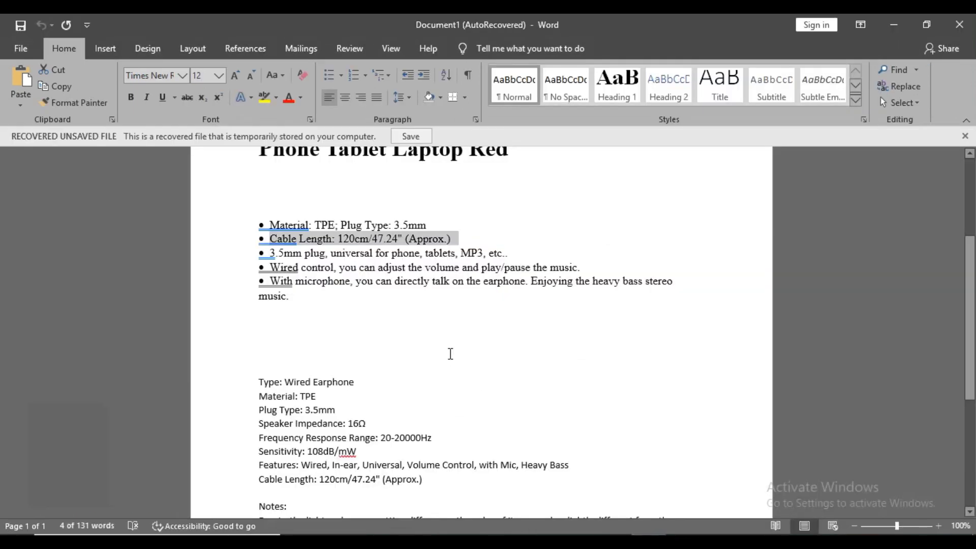
left_click_drag(510, 254, 274, 253)
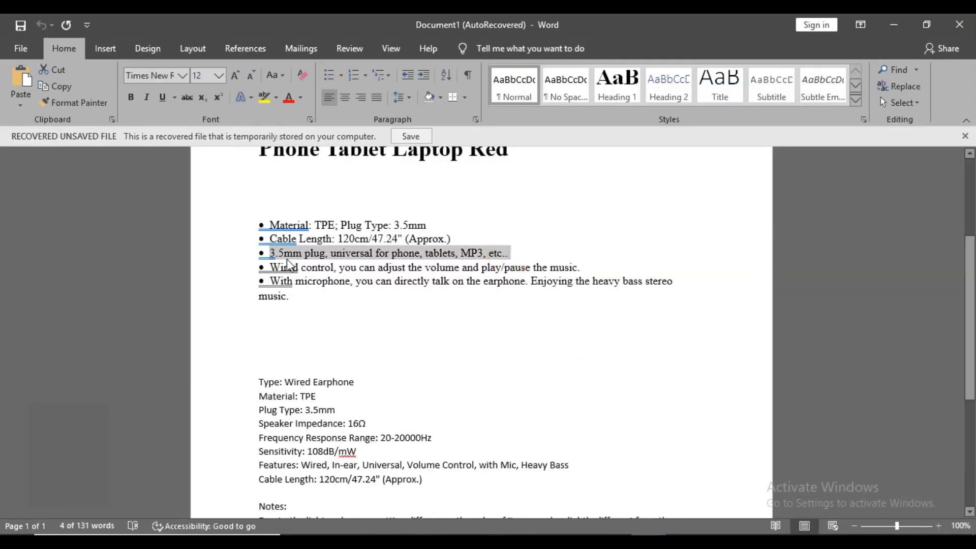
left_click(610, 472)
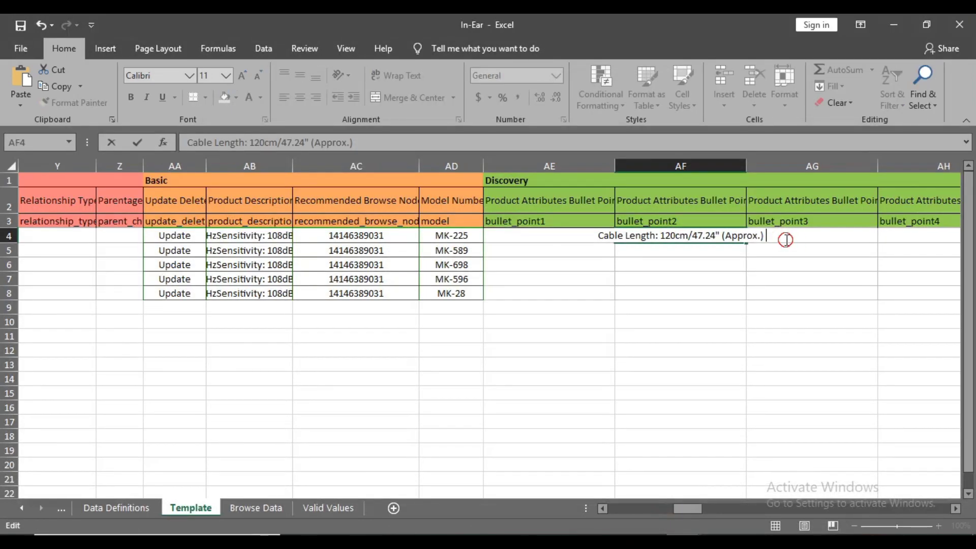
key("ctrl+v")
left_click(744, 283)
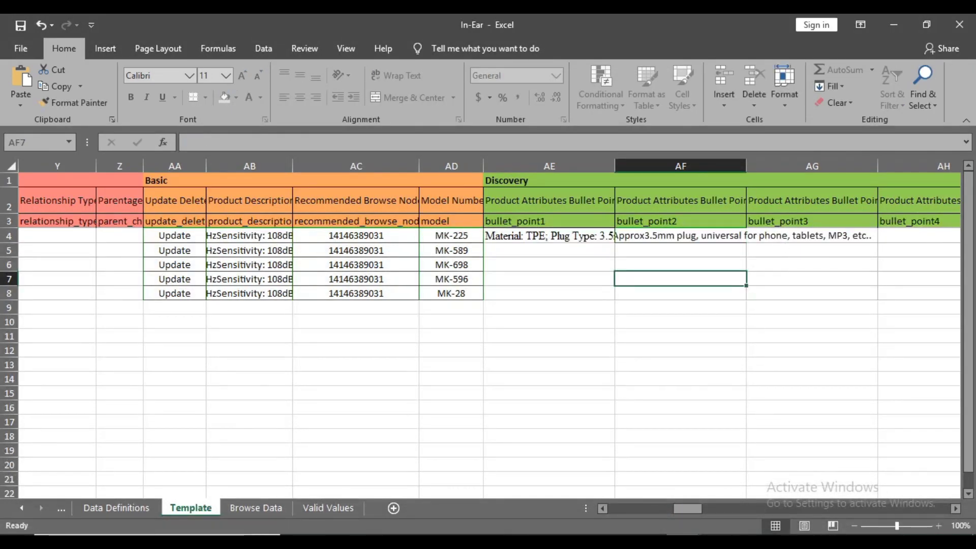
left_click_drag(688, 504, 700, 506)
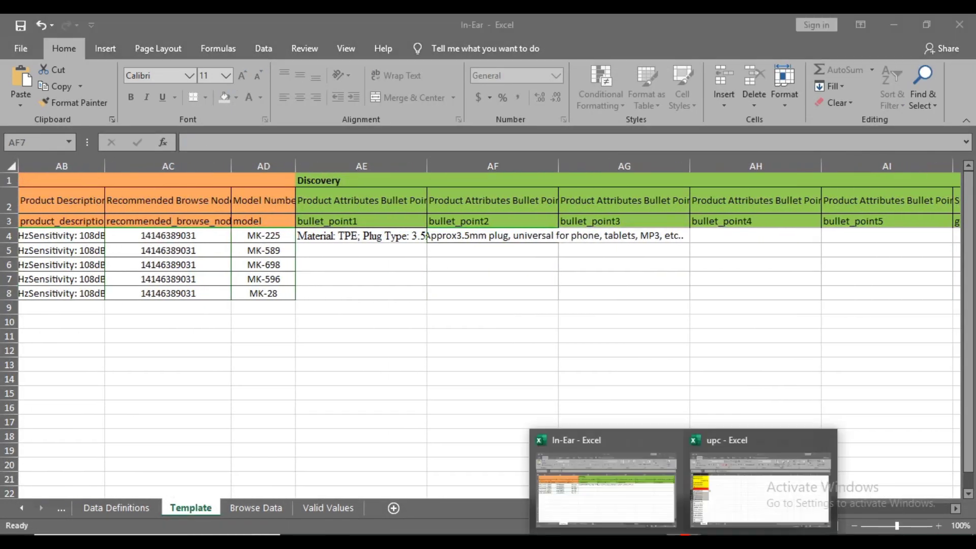
Paste the Wired control bullet line from Word into cell AH4.
key("alt+Tab")
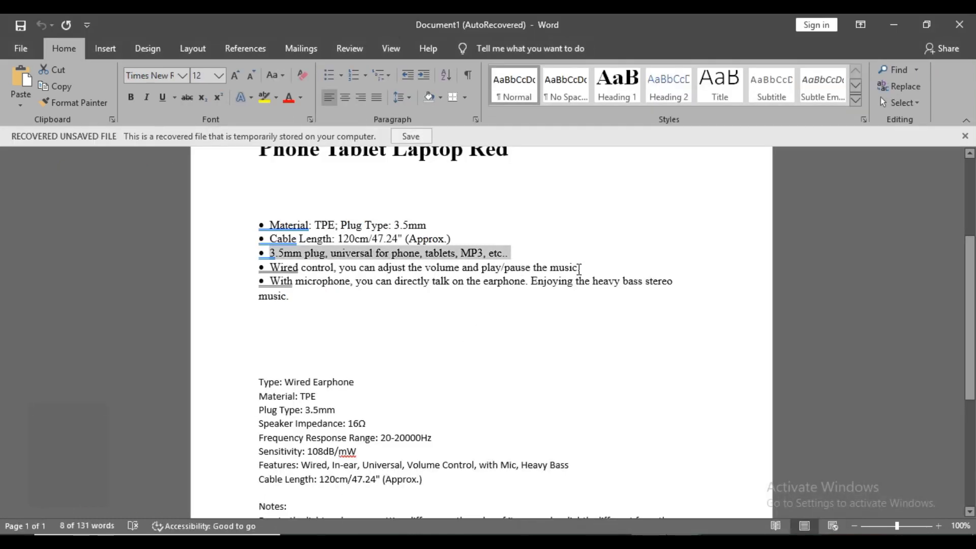
left_click_drag(579, 268, 273, 268)
left_click(681, 529)
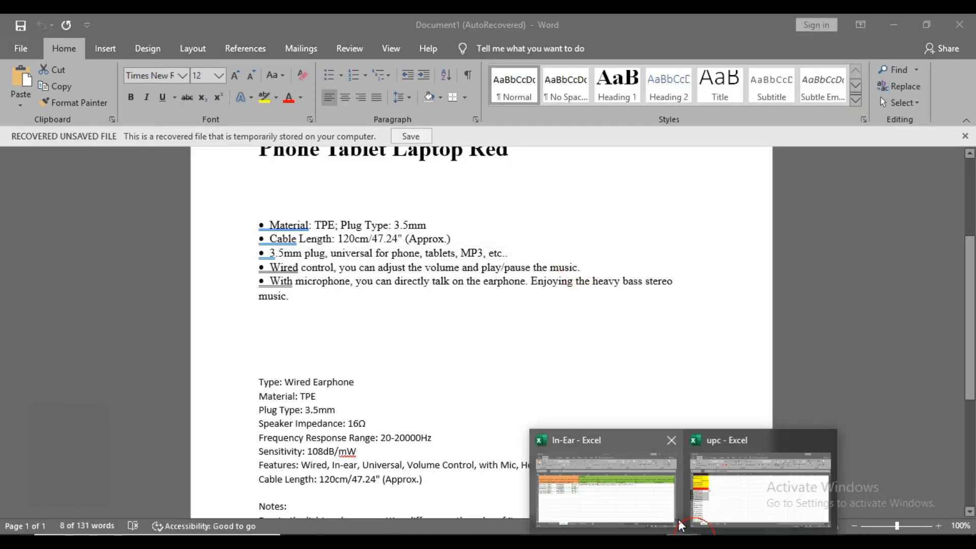
left_click(604, 488)
left_click(712, 236)
key("ctrl+v")
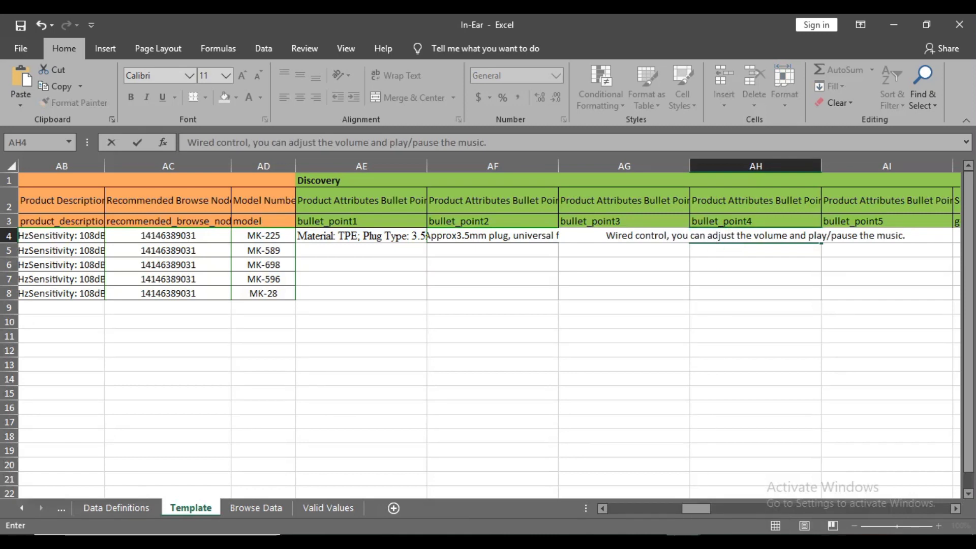
Append the With microphone bullet from Word to the AH4 text.
left_click(732, 478)
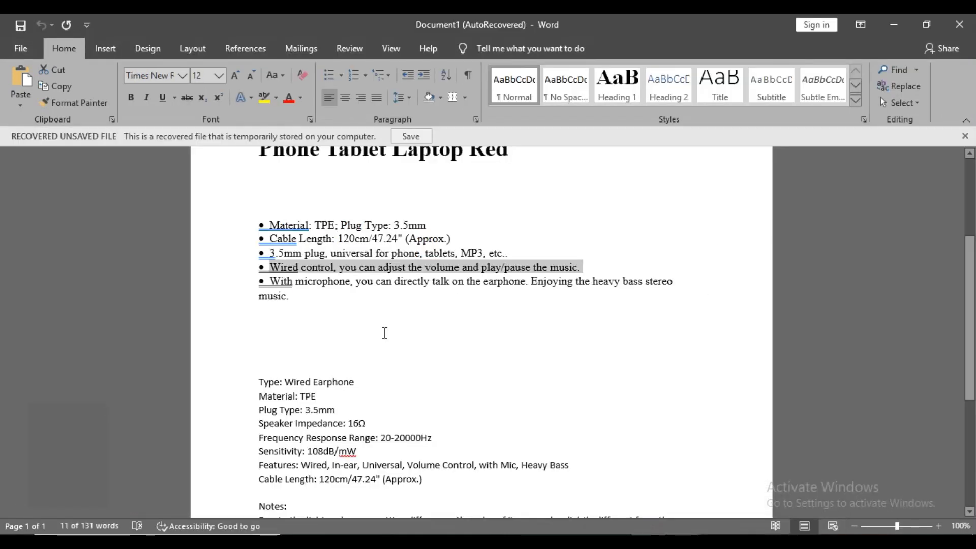
left_click_drag(272, 284, 288, 303)
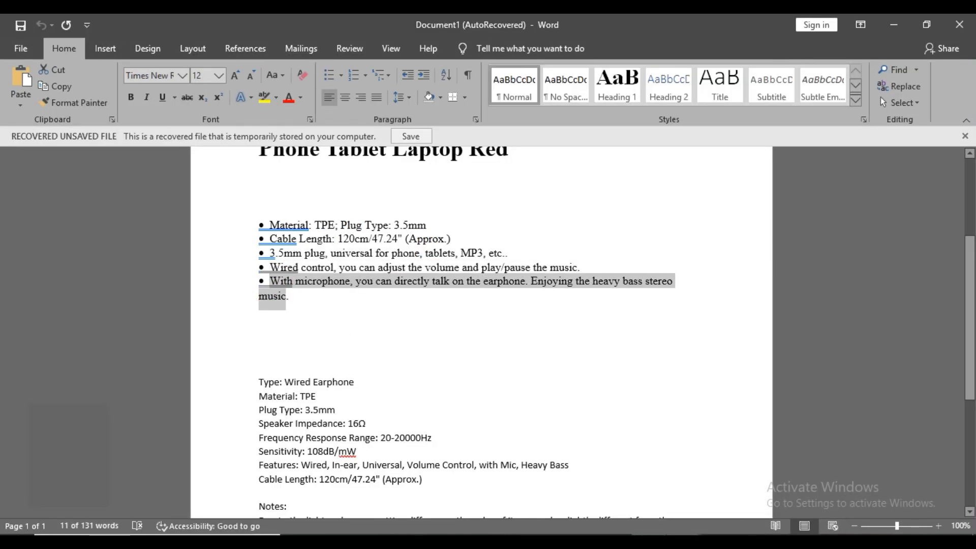
key("ctrl+c")
key("alt+Tab")
left_click(912, 238)
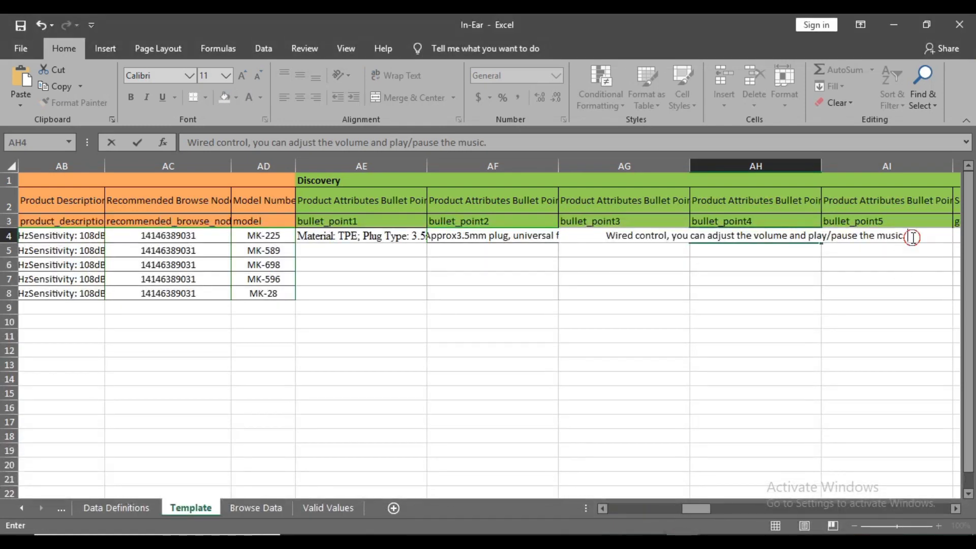
key("ctrl+v")
left_click(858, 304)
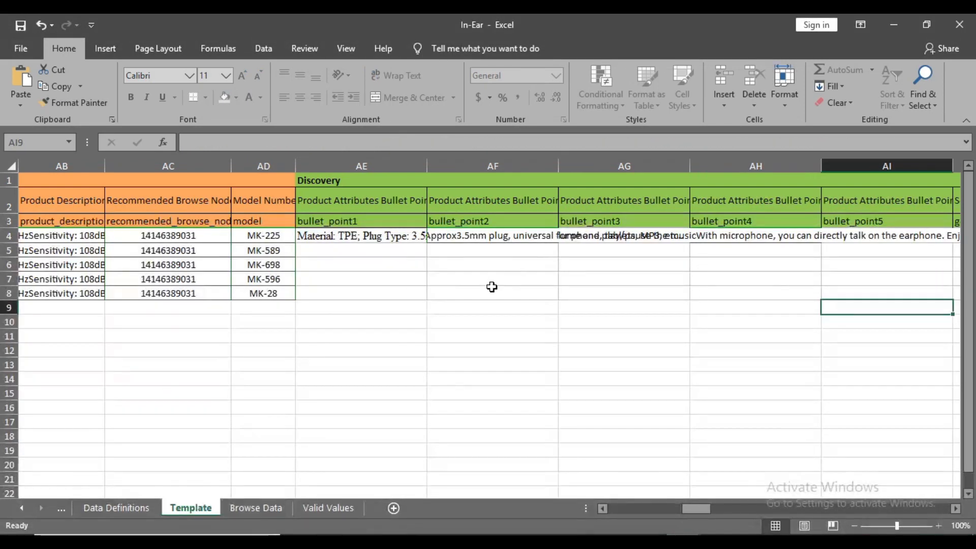
Paste the With microphone text into cells AE5 through AE8.
left_click(330, 249)
left_click(318, 265)
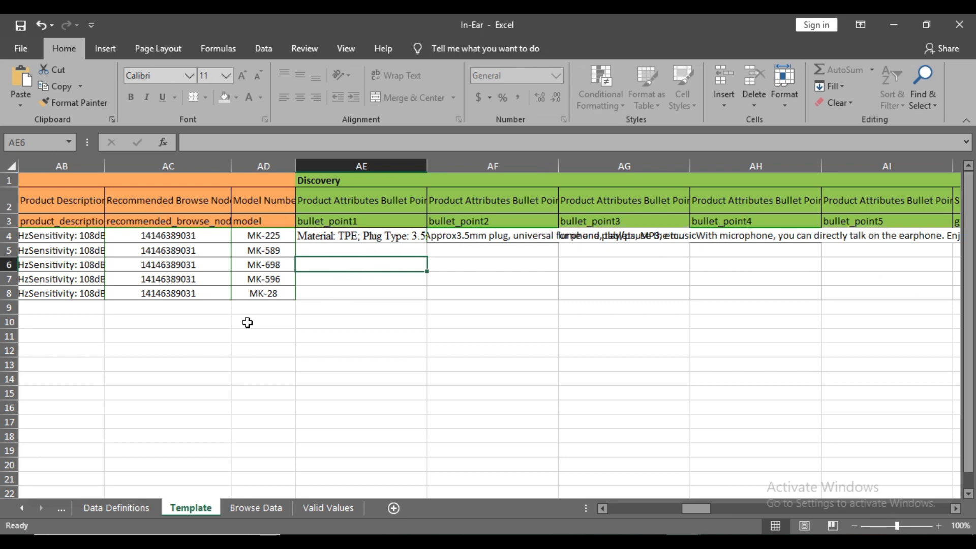
left_click(382, 237)
left_click(457, 250)
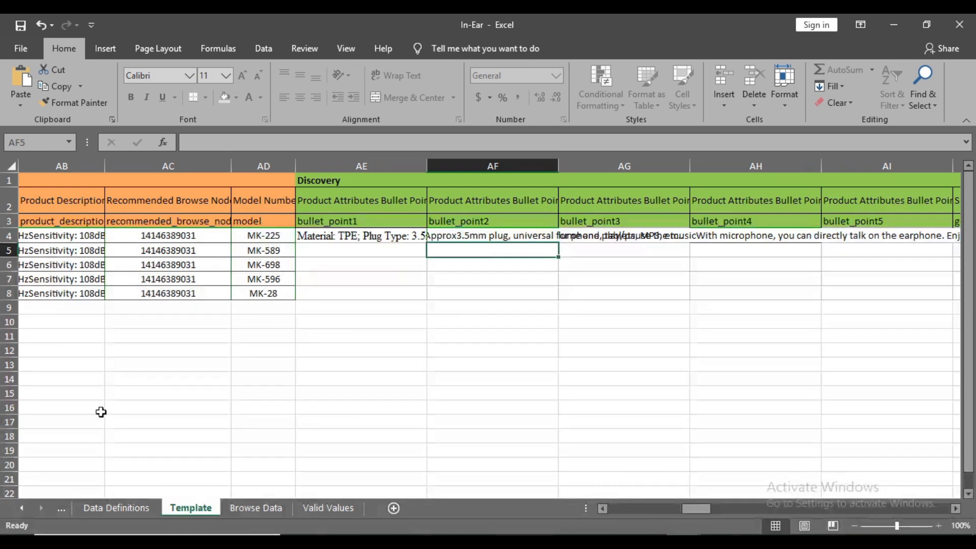
key("ctrl+v")
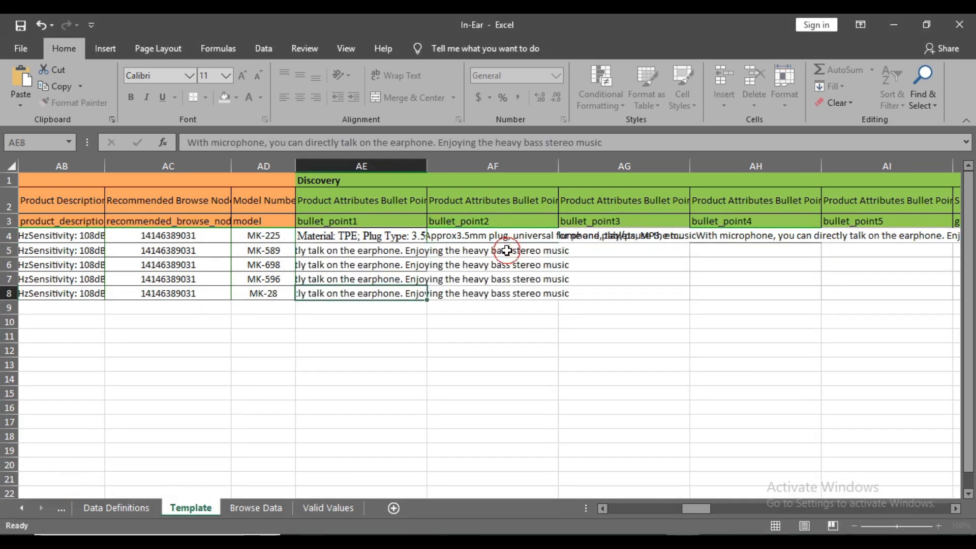
Paste the microphone and heavy bass bullet text into cells AF5 through AF8.
double_click(509, 250)
right_click(508, 251)
left_click(536, 311)
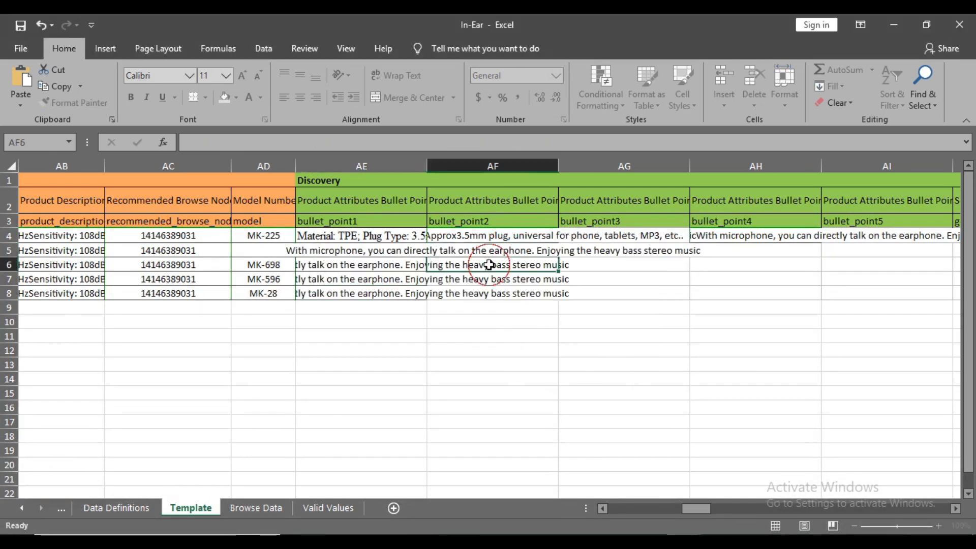
double_click(489, 264)
right_click(489, 265)
left_click(517, 327)
double_click(500, 279)
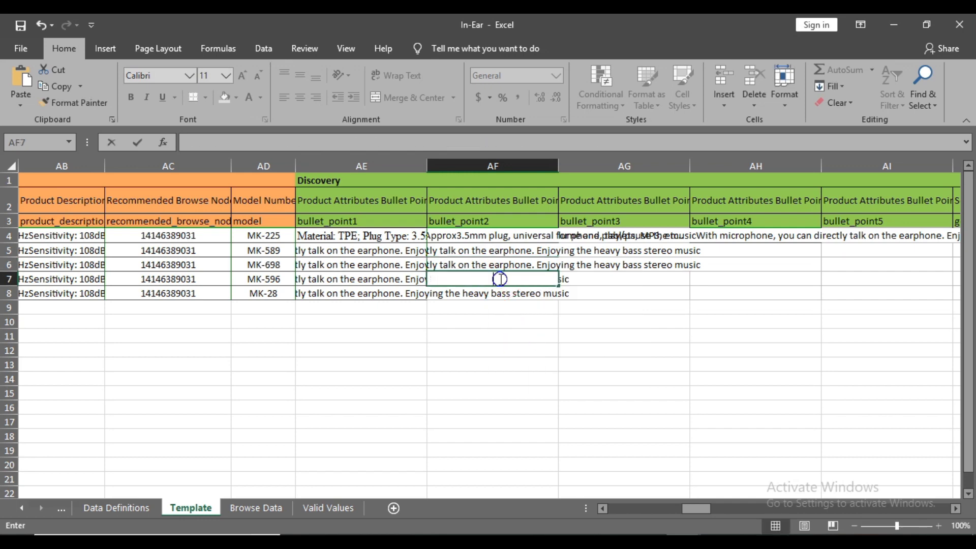
right_click(500, 279)
left_click(526, 345)
double_click(501, 293)
right_click(501, 293)
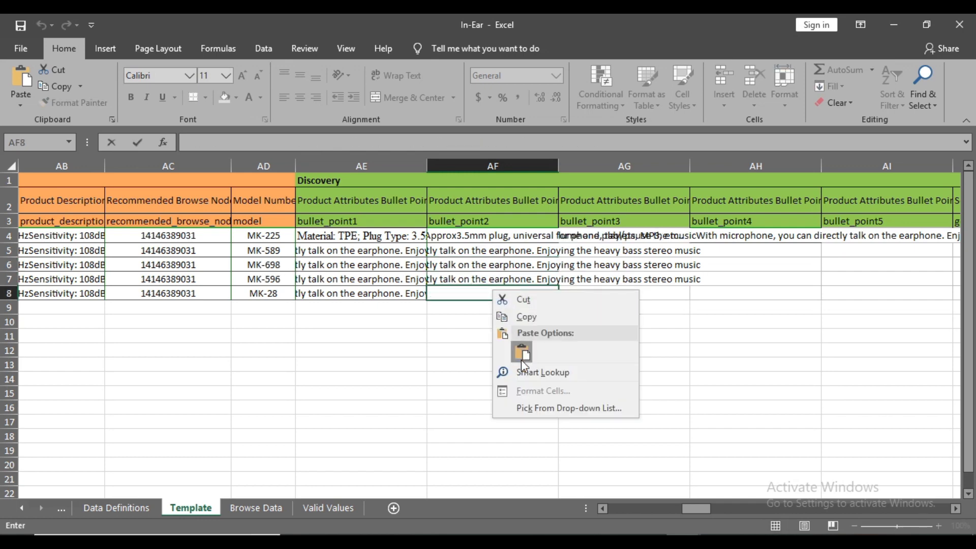
left_click(524, 359)
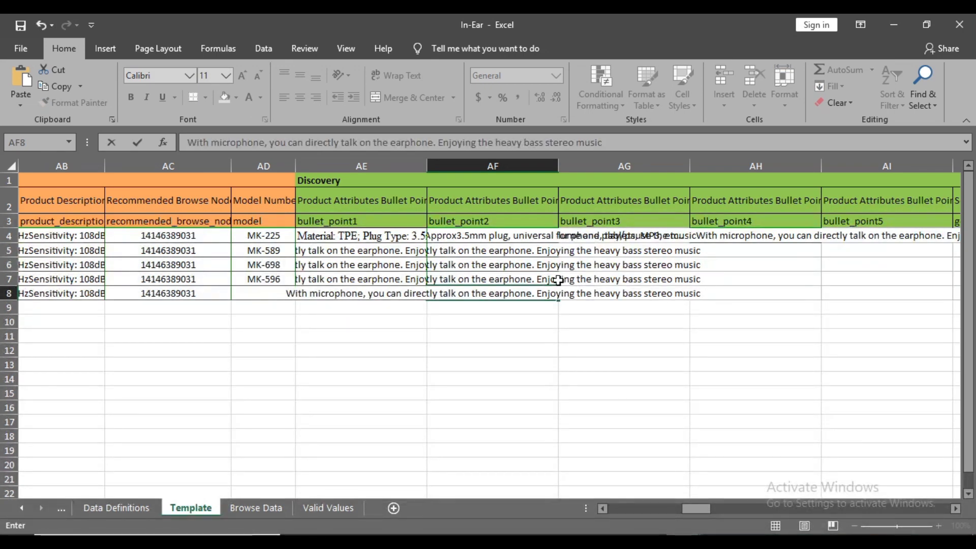
Paste the microphone and heavy bass bullet text into cells AG5 through AG8.
double_click(602, 251)
right_click(601, 251)
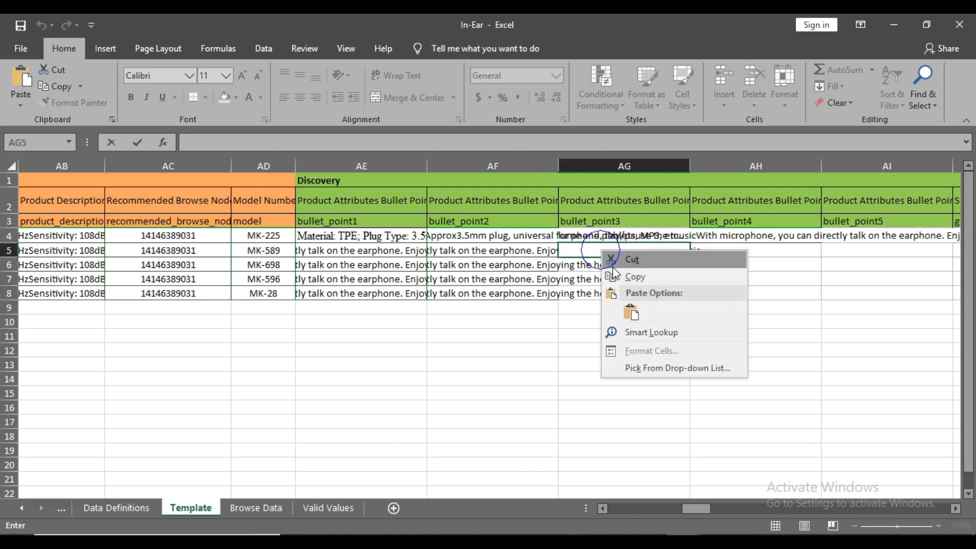
left_click(621, 310)
double_click(615, 265)
right_click(615, 265)
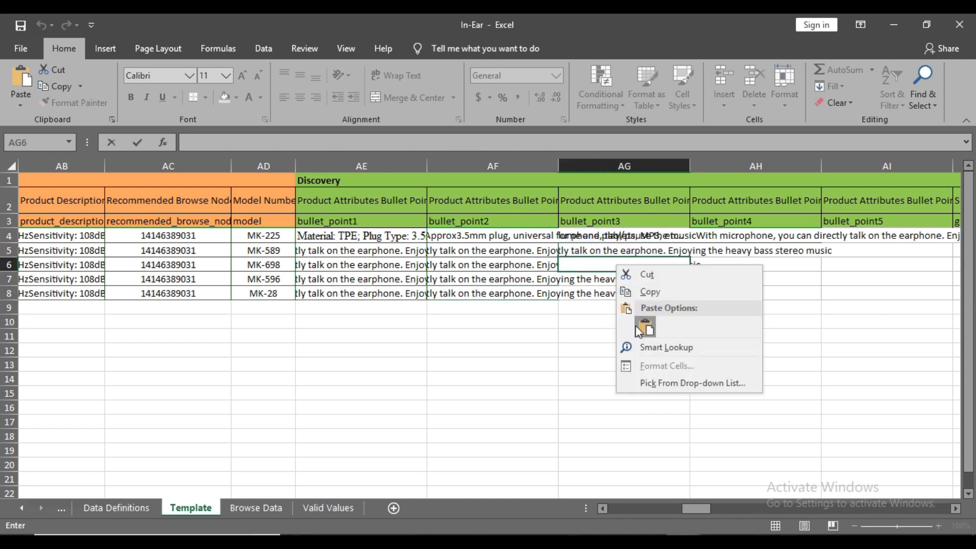
left_click(641, 326)
double_click(626, 278)
right_click(626, 279)
left_click(656, 338)
double_click(627, 294)
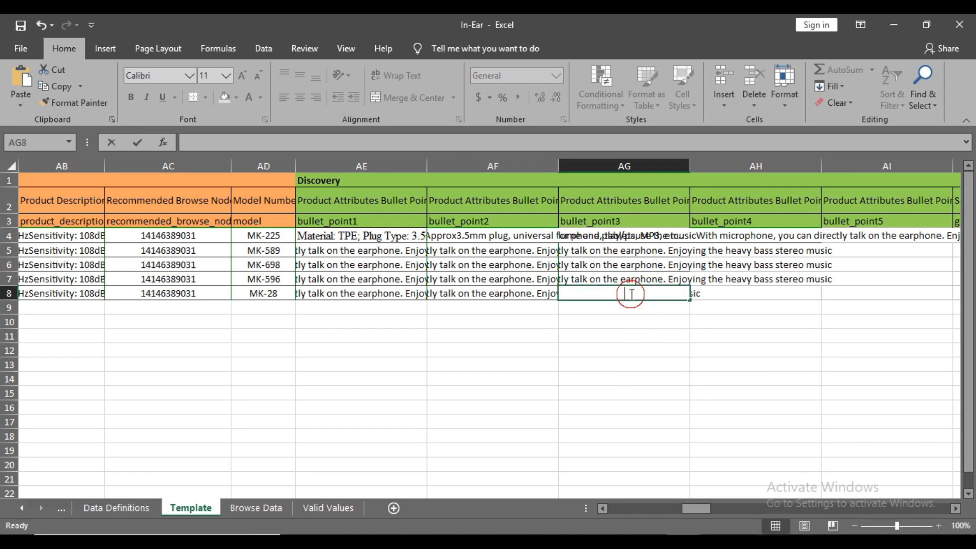
right_click(627, 293)
left_click(659, 350)
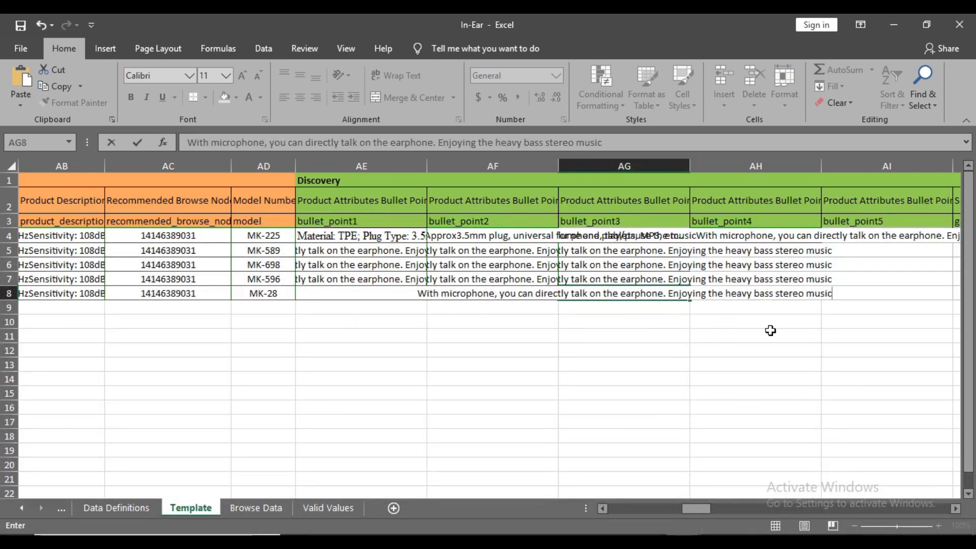
Paste the microphone and heavy bass bullet text into AH5, AH6 and AH8.
double_click(740, 251)
right_click(740, 251)
left_click(763, 312)
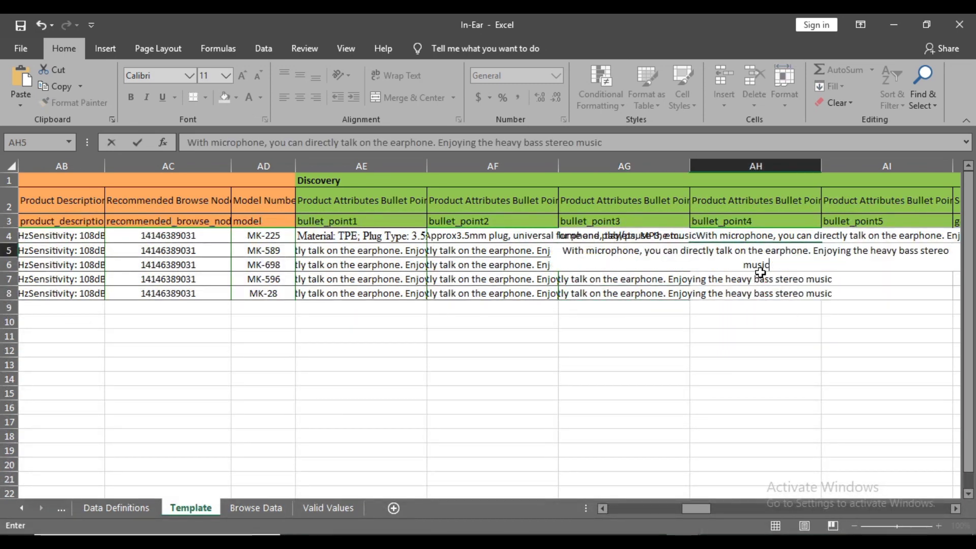
left_click(756, 279)
double_click(755, 265)
right_click(752, 254)
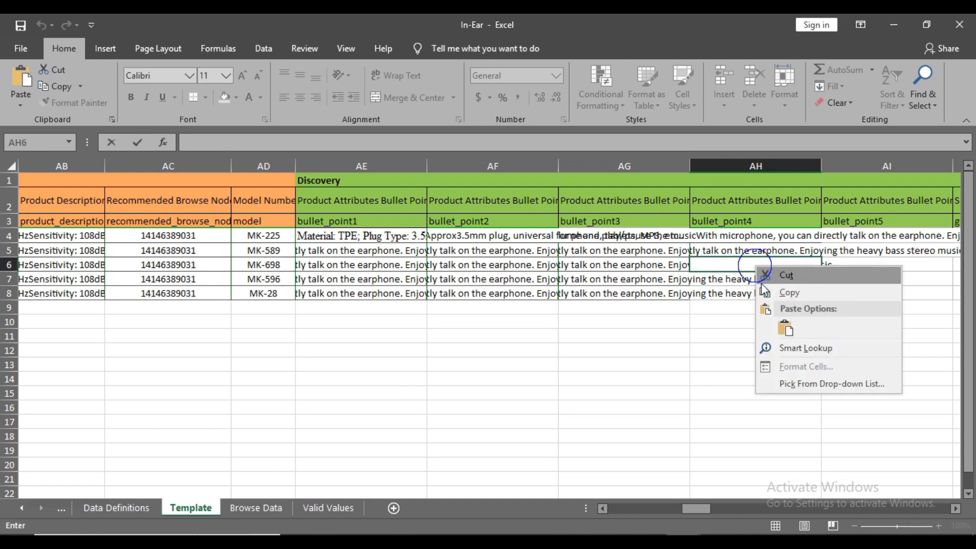
left_click(774, 315)
double_click(757, 294)
right_click(757, 294)
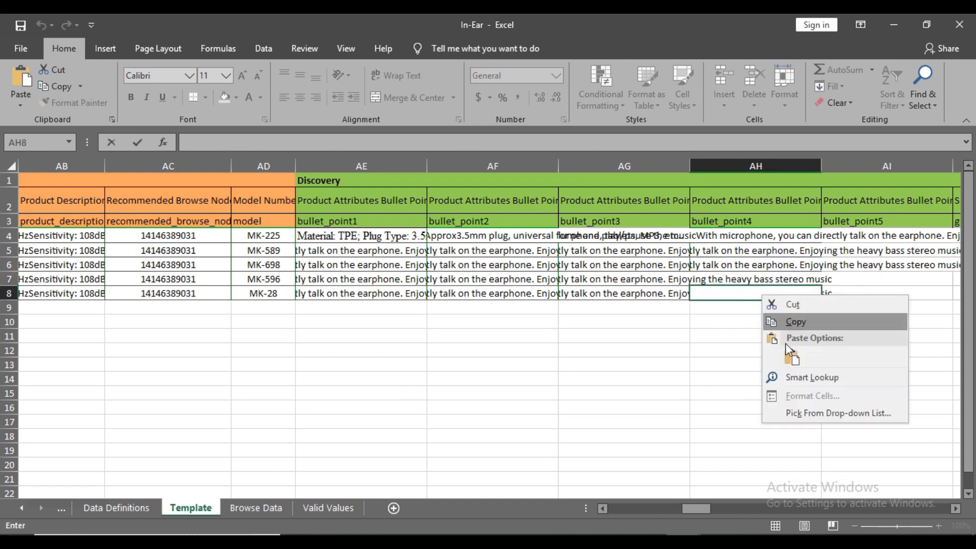
left_click(789, 355)
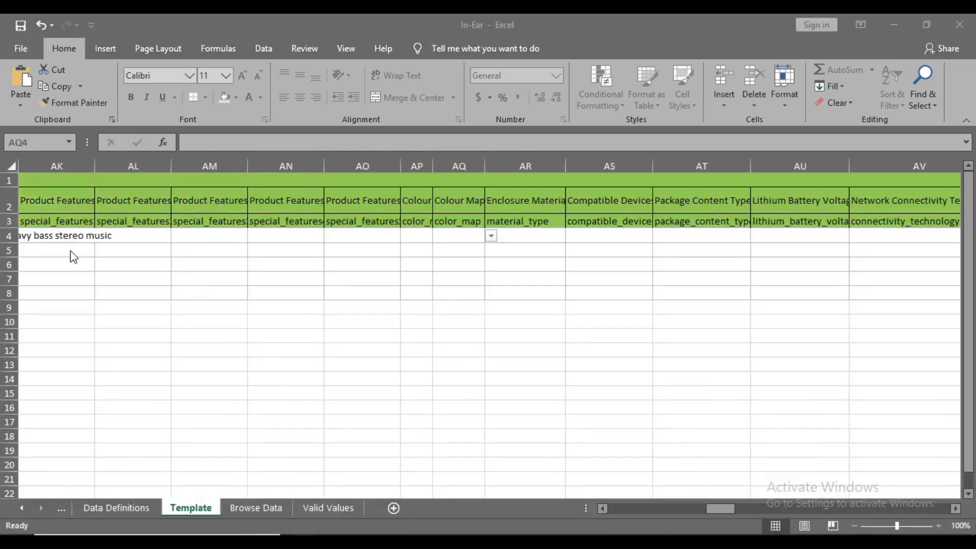
Set Colour Map cells AQ4–AQ8 to Green, Blue, Blue, Blue, Black.
left_click(415, 235)
left_click(443, 235)
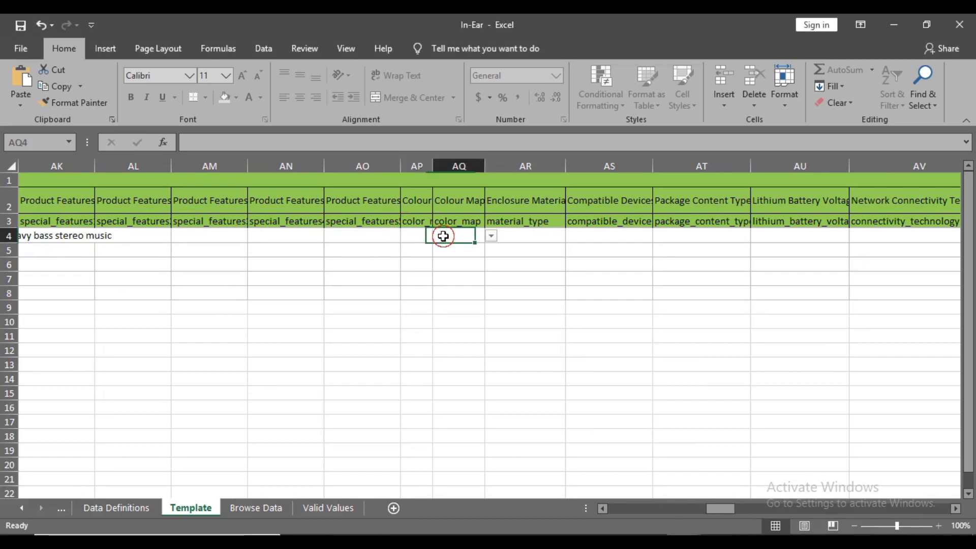
left_click(423, 233)
left_click(481, 237)
left_click(491, 236)
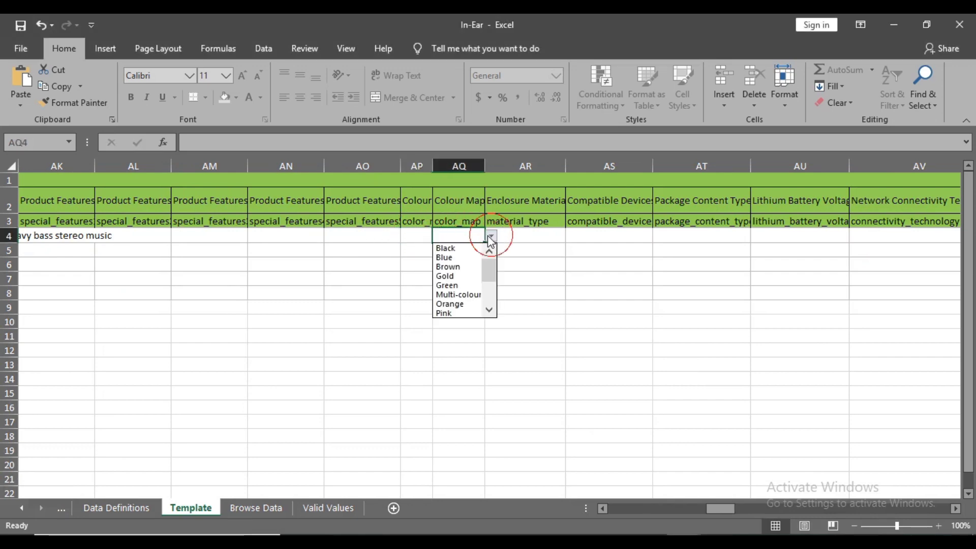
left_click(457, 285)
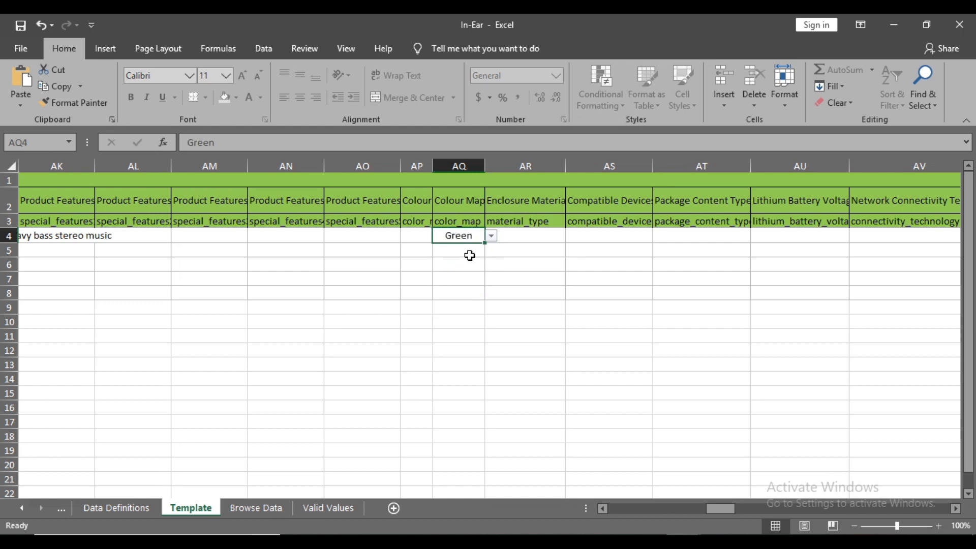
left_click(470, 252)
left_click(491, 250)
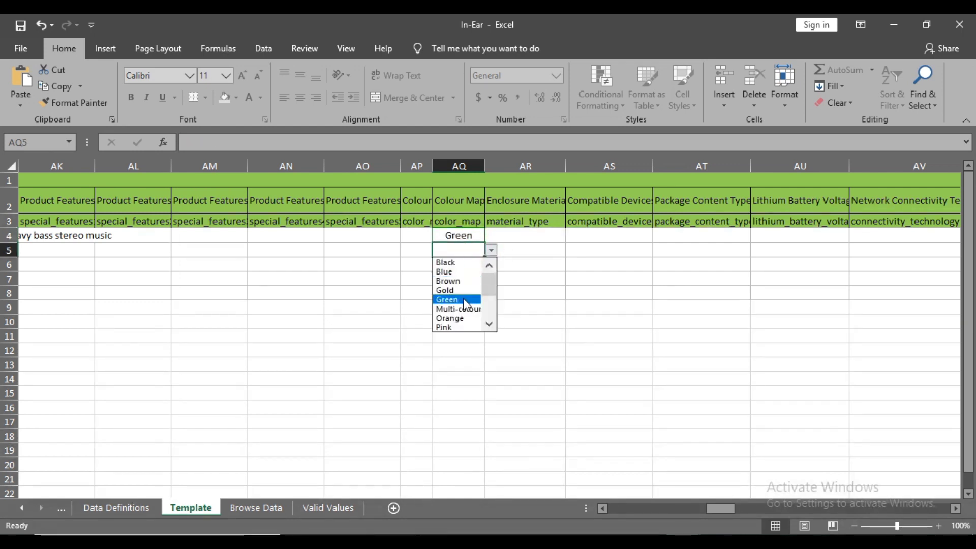
left_click(451, 272)
left_click(470, 265)
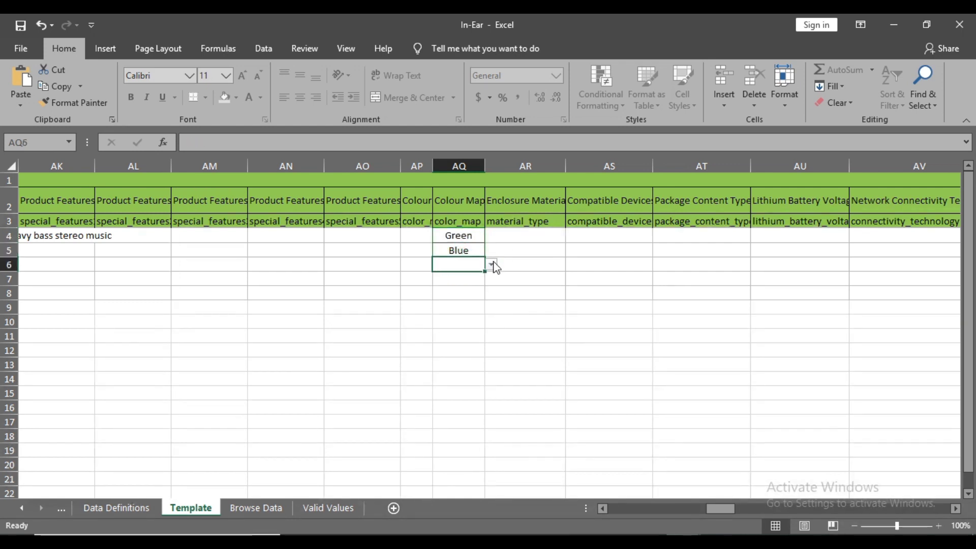
left_click(490, 264)
left_click(466, 287)
left_click(464, 279)
left_click(491, 278)
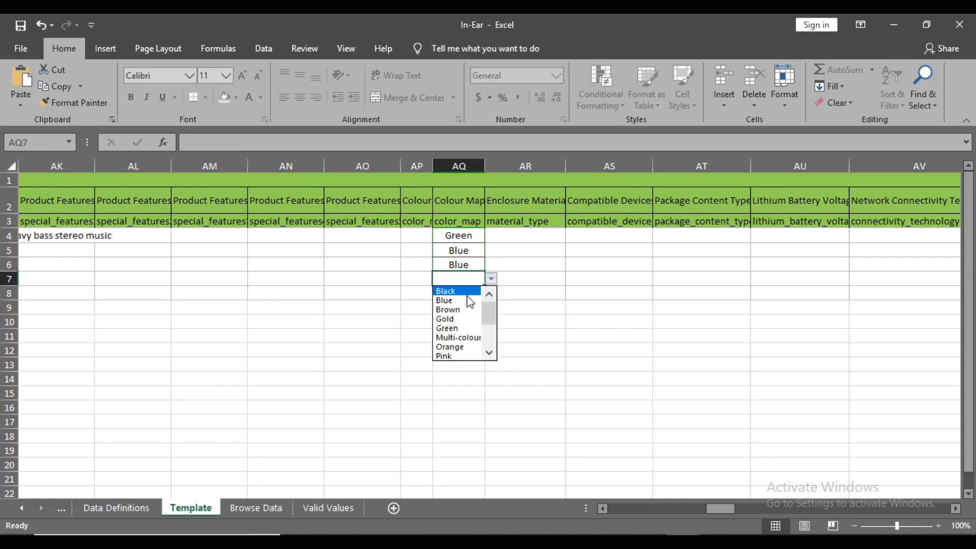
left_click(470, 300)
left_click(473, 293)
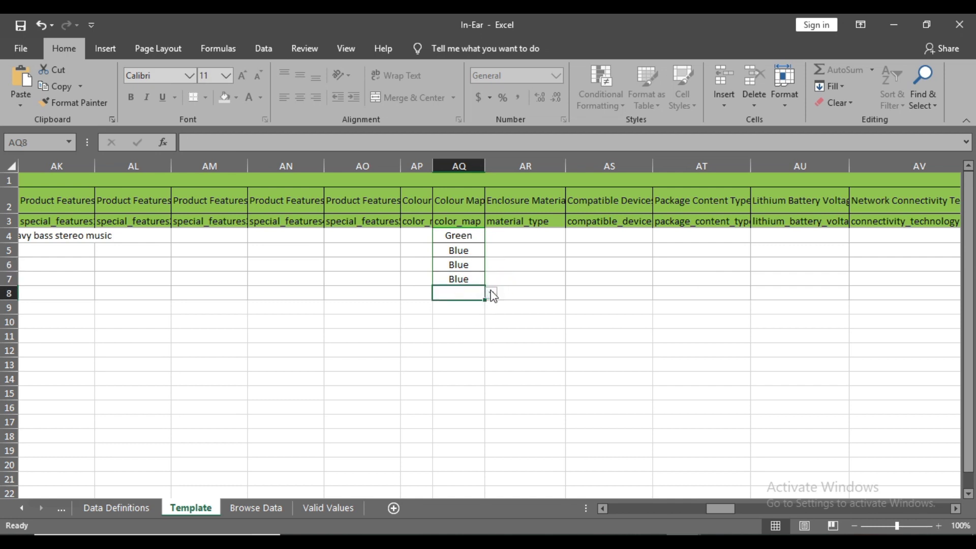
left_click(490, 294)
left_click(463, 305)
Copy the AQ4:AQ8 colours and paste them into the Colour column at AP4.
left_click_drag(451, 235, 460, 293)
right_click(467, 294)
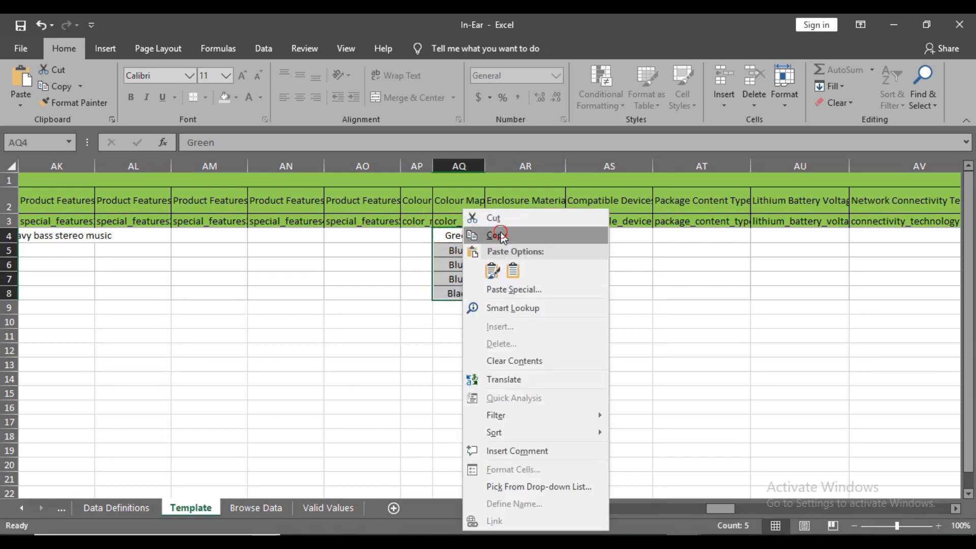
left_click(488, 235)
right_click(424, 239)
left_click(447, 283)
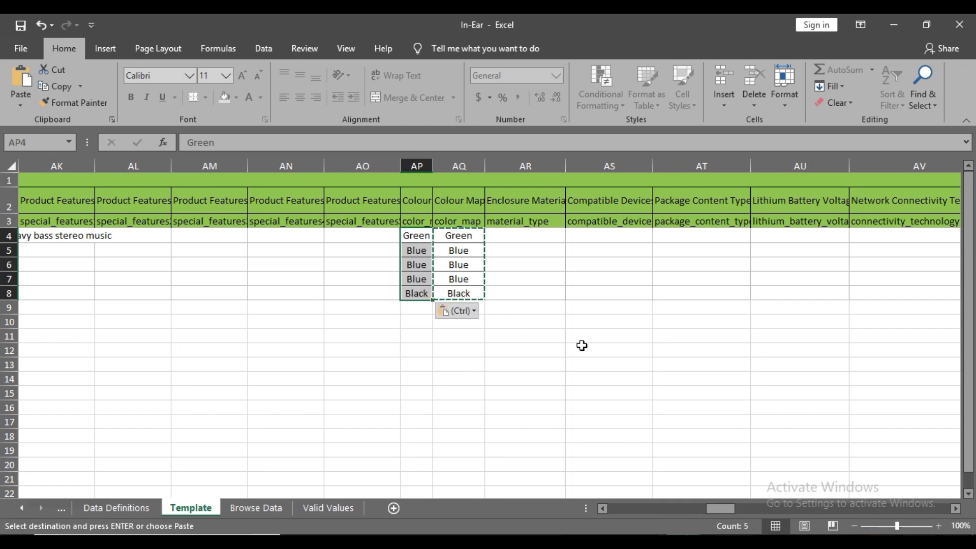
left_click(528, 234)
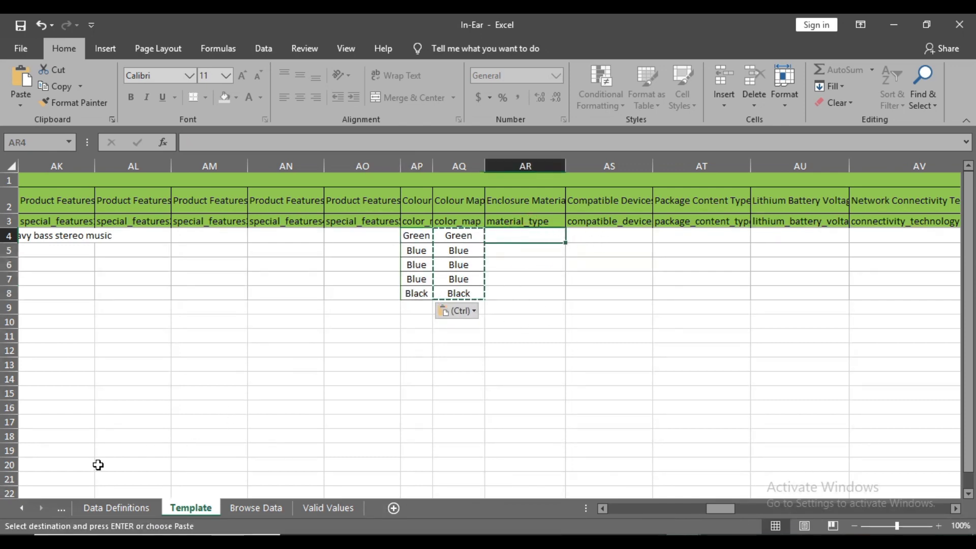
Enter 1 in Package Content Type cells AT4 through AT8.
scroll(97, 465, "right", 3)
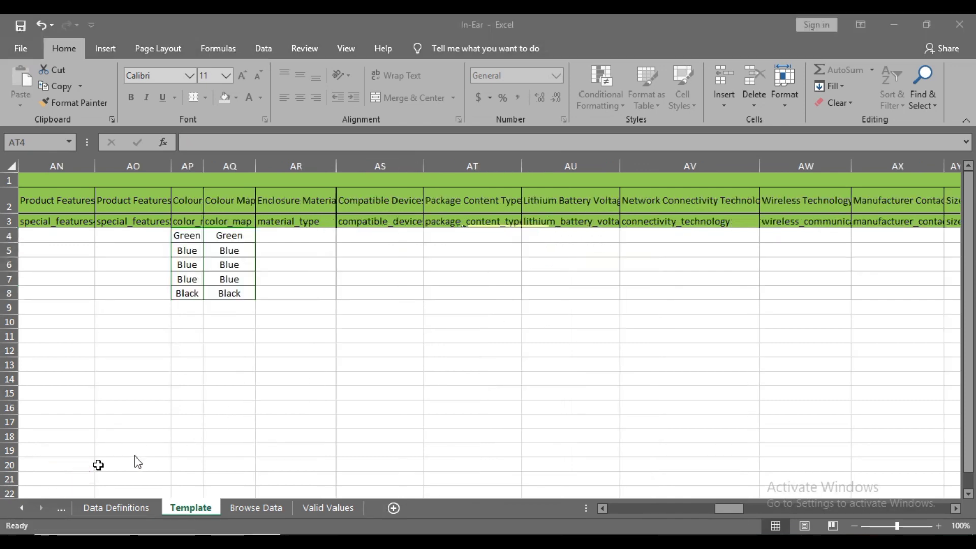
double_click(456, 237)
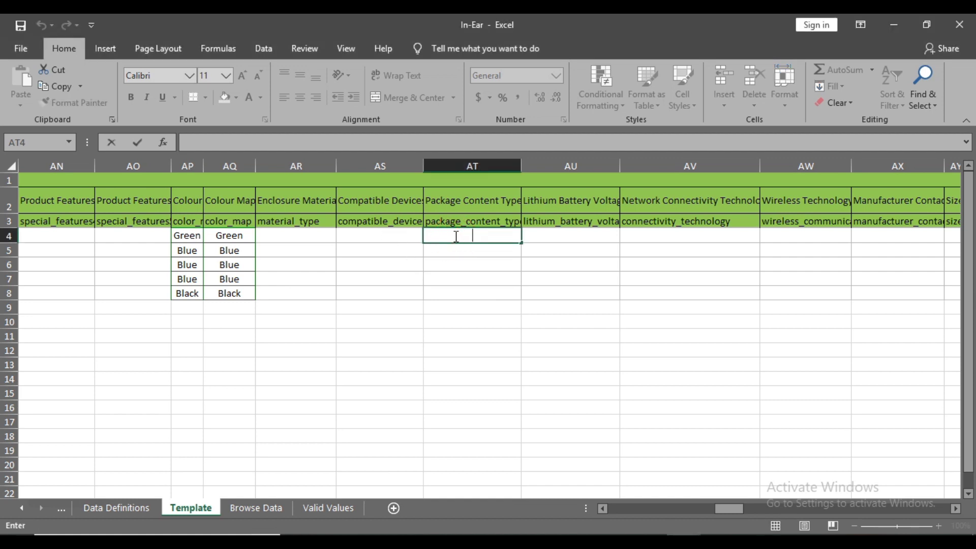
type("41")
type("1")
left_click(464, 251)
type("1")
left_click(468, 269)
type("1")
left_click(465, 278)
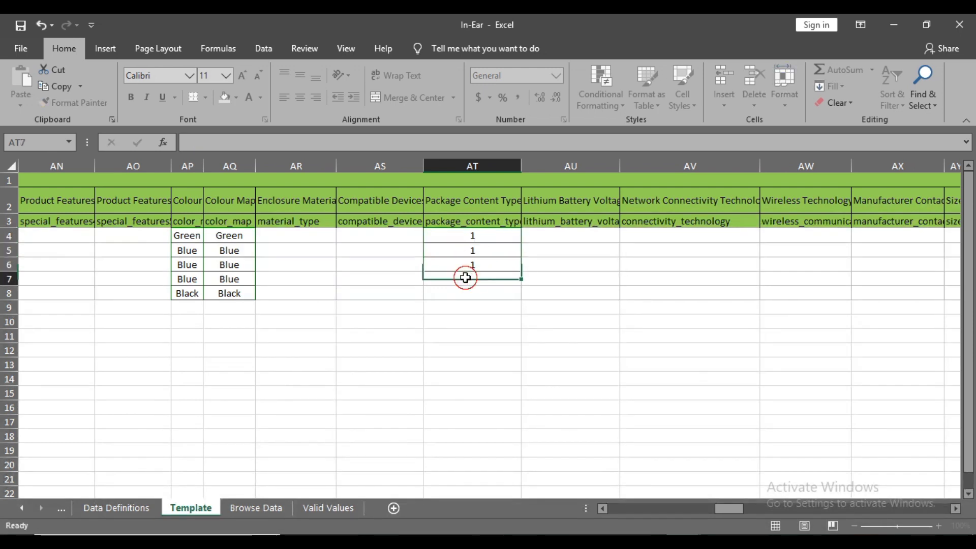
type("1")
left_click(467, 288)
type("11")
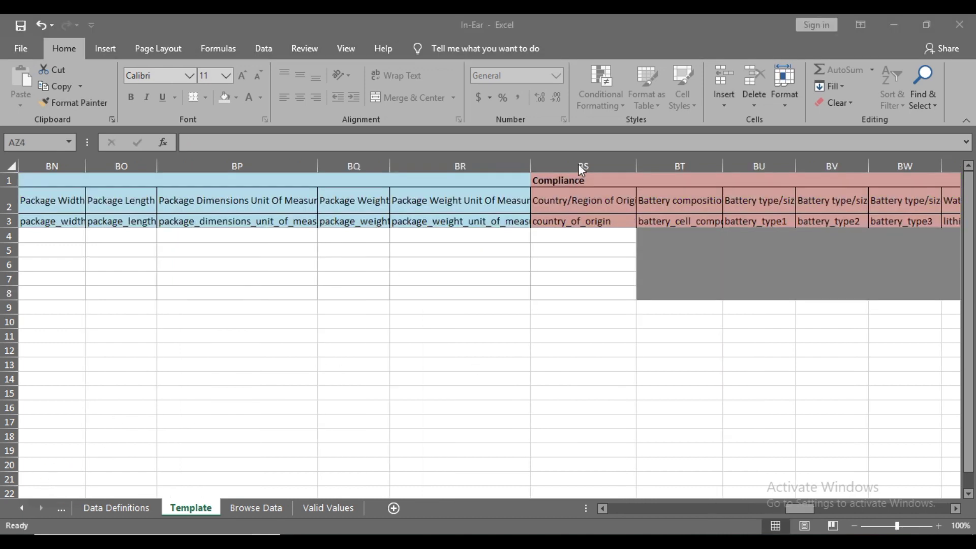
Choose India for Country/Region of Origin in BS4 and fill it down to BS8.
left_click(562, 235)
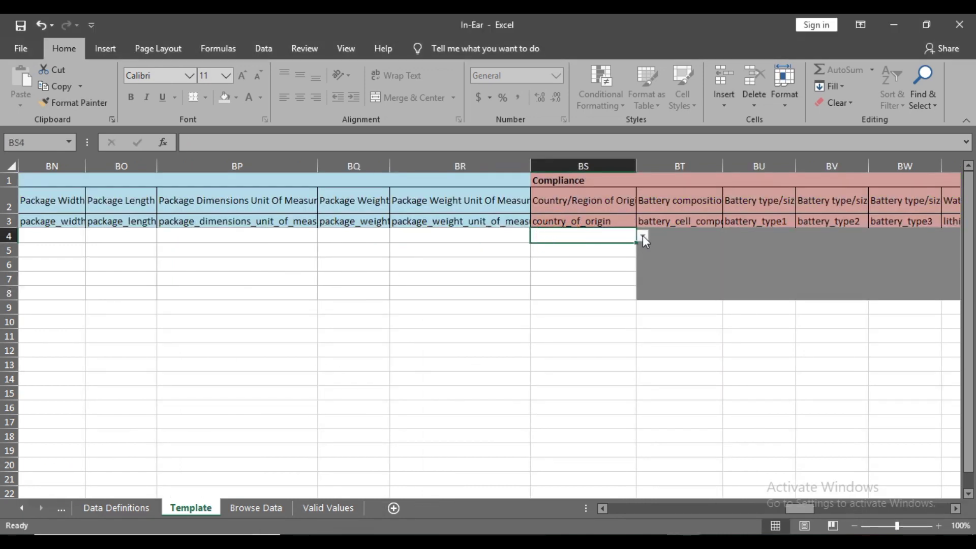
left_click(643, 236)
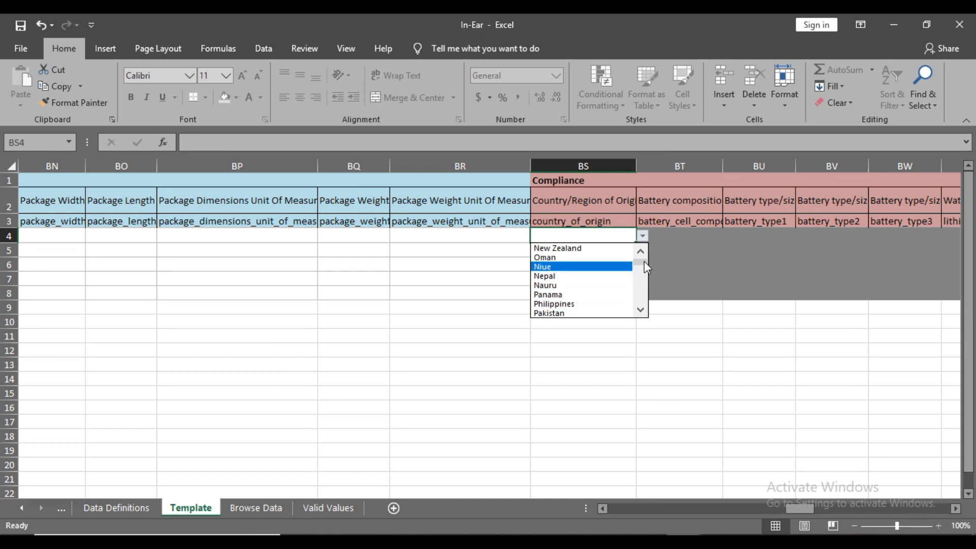
mouse_move(641, 261)
left_mouse_down()
mouse_move(644, 304)
mouse_move(588, 296)
left_mouse_up()
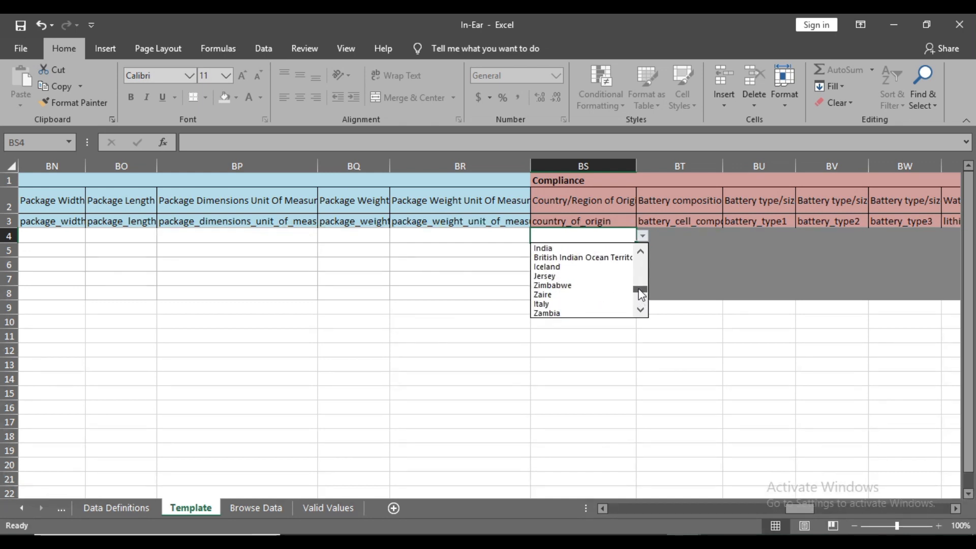
left_click(550, 286)
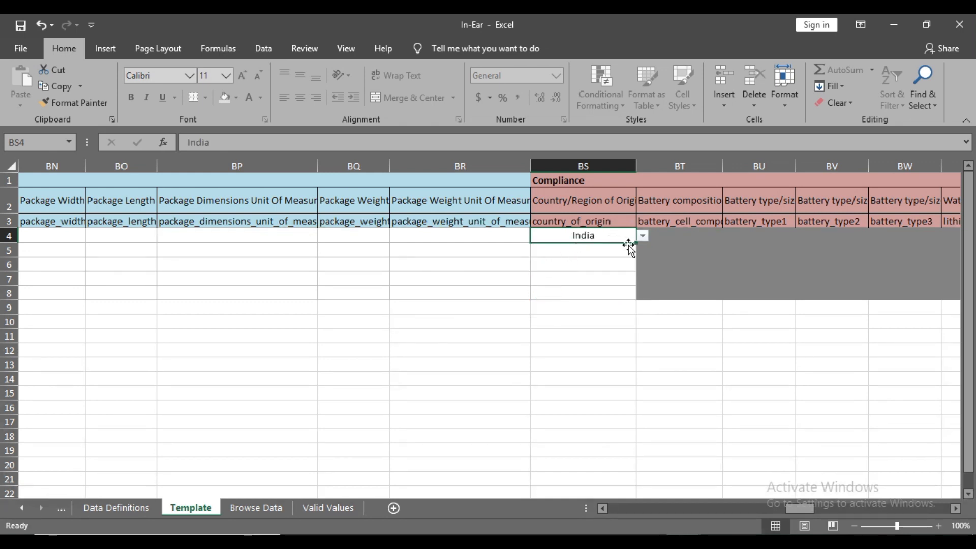
left_click_drag(636, 243, 630, 300)
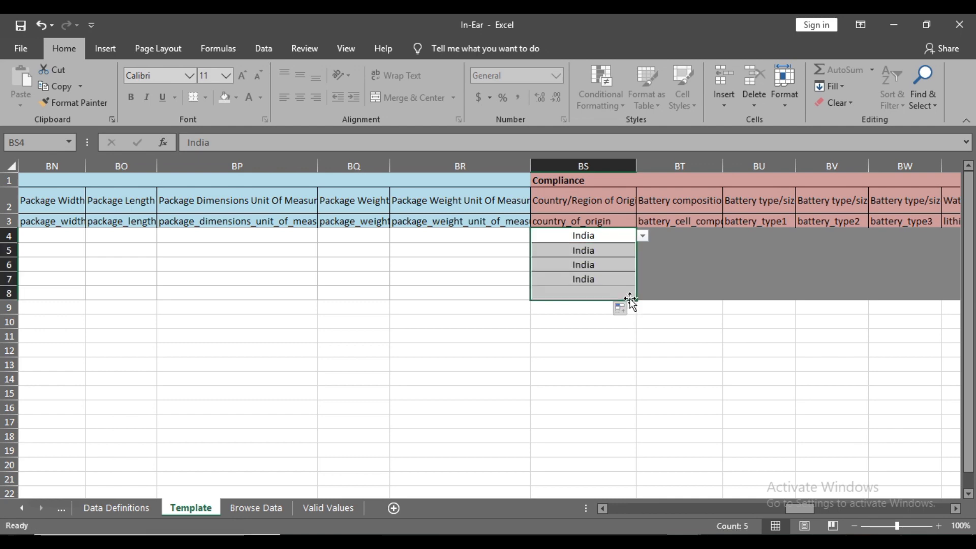
left_click(584, 293)
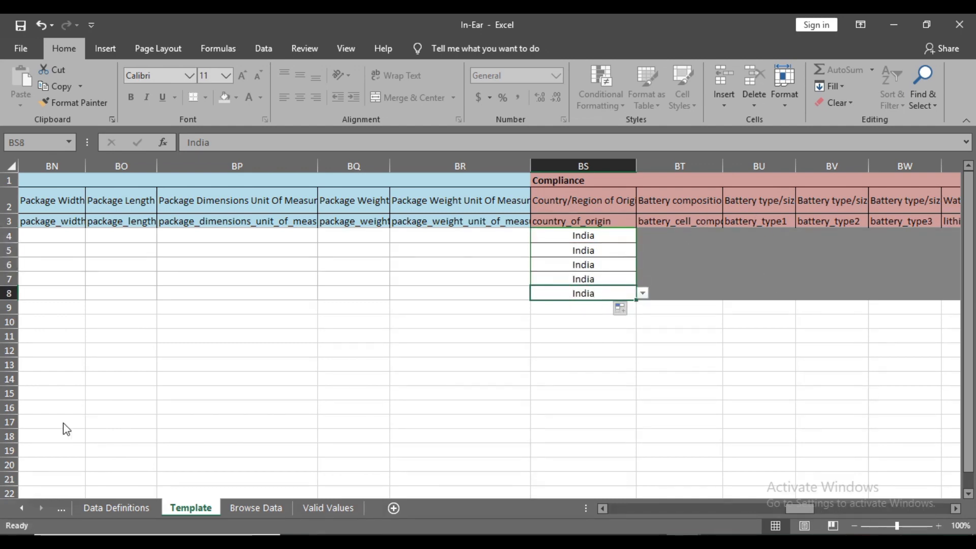
Move right to the Warranty Description cells CY4 and CY5.
scroll(740, 319, "right", 10)
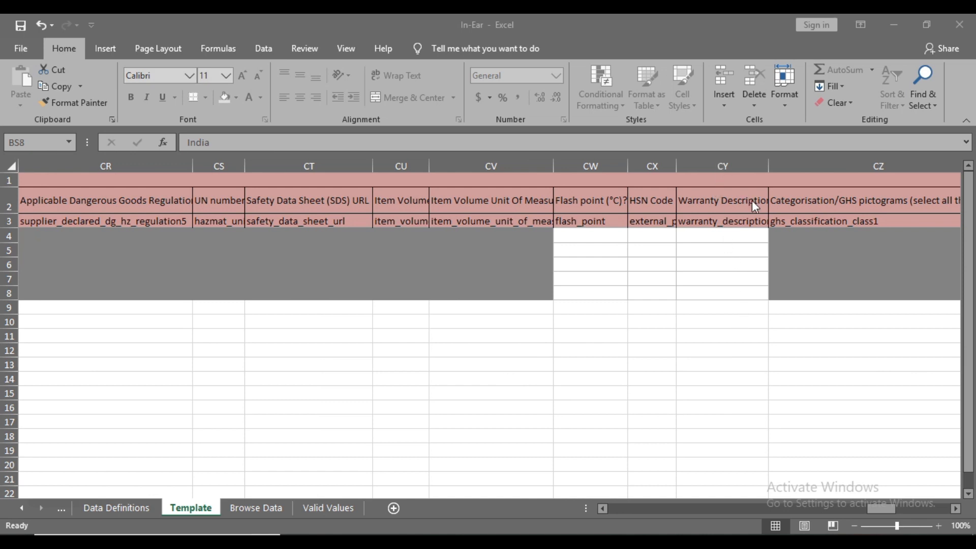
left_click(713, 243)
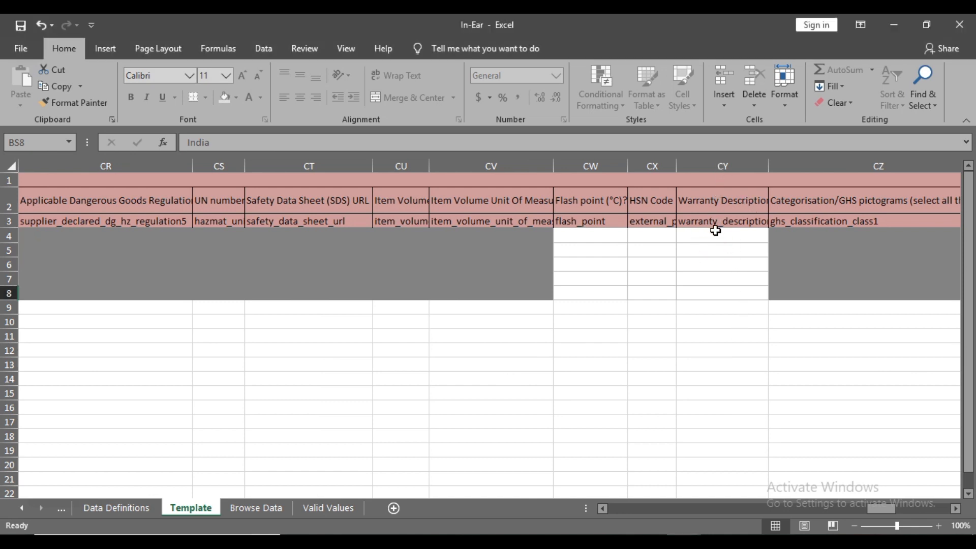
left_click(715, 235)
left_click(712, 248)
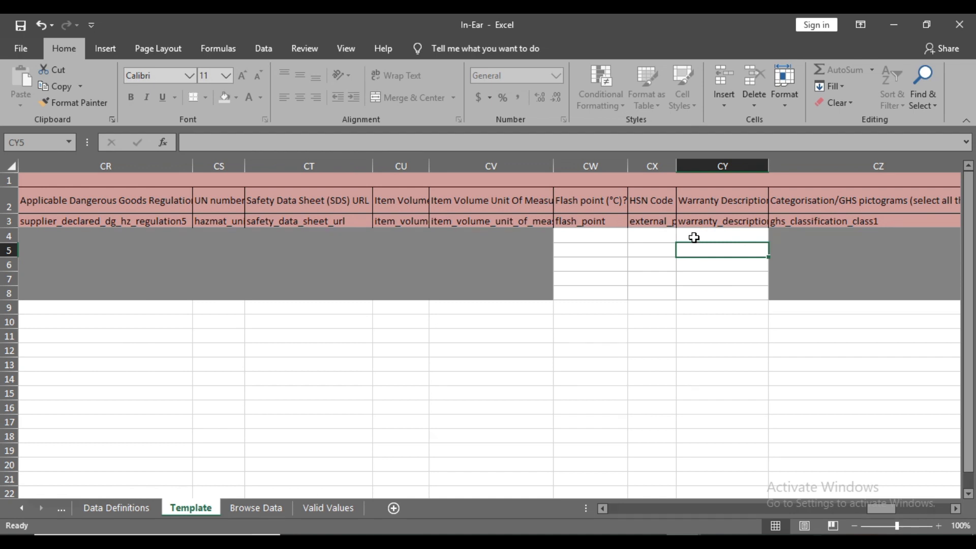
left_click(694, 237)
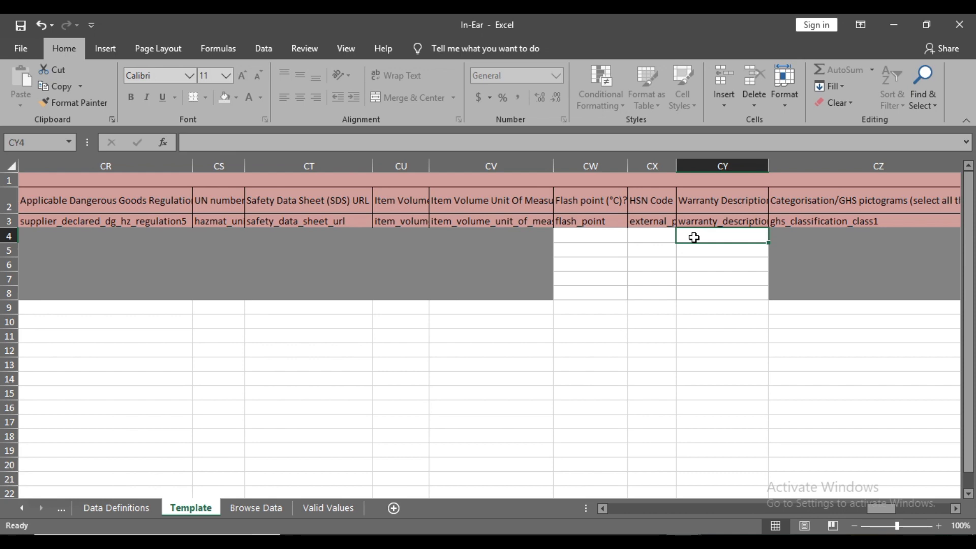
key("Return")
left_click(955, 508)
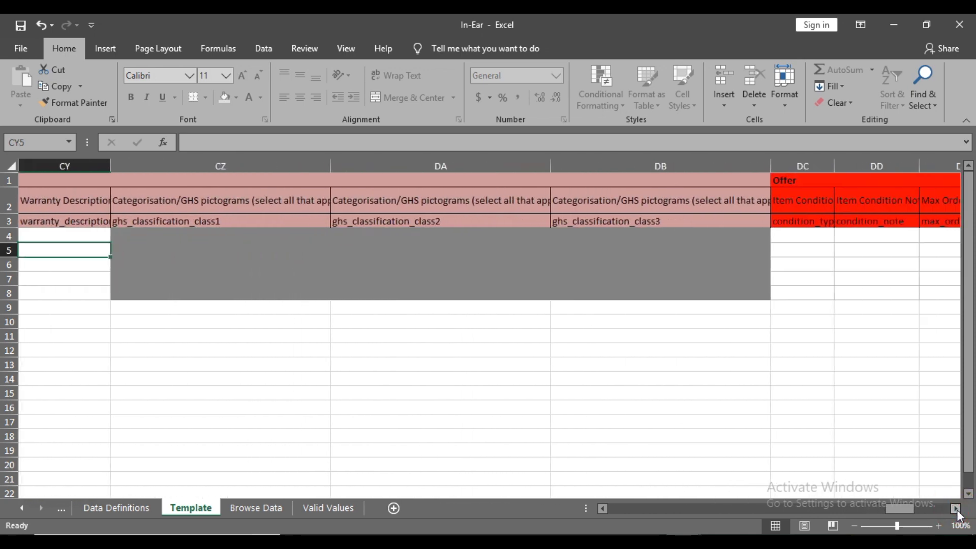
Set Item Condition to New for rows 4 and 5 (DC4, DC5).
left_click(956, 510)
left_click(957, 510)
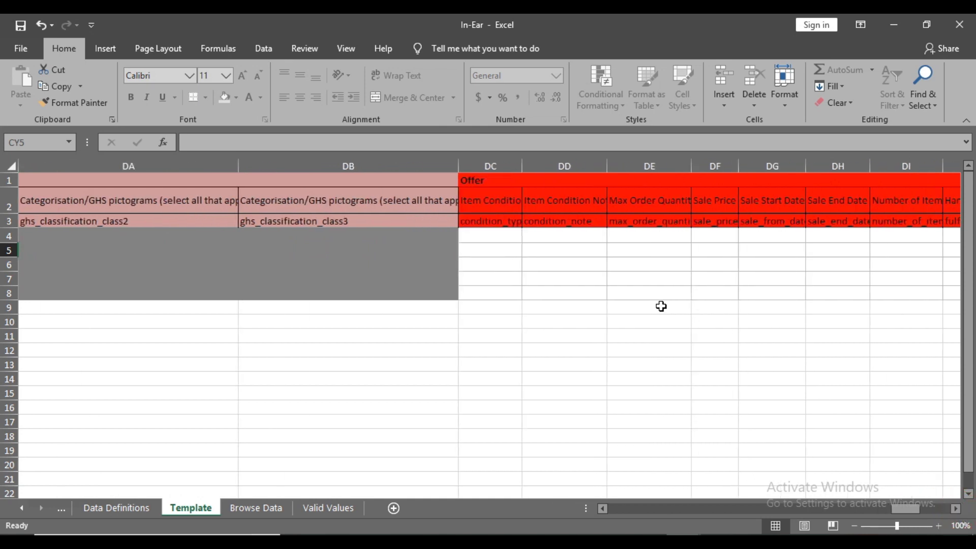
left_click(502, 237)
left_click(529, 239)
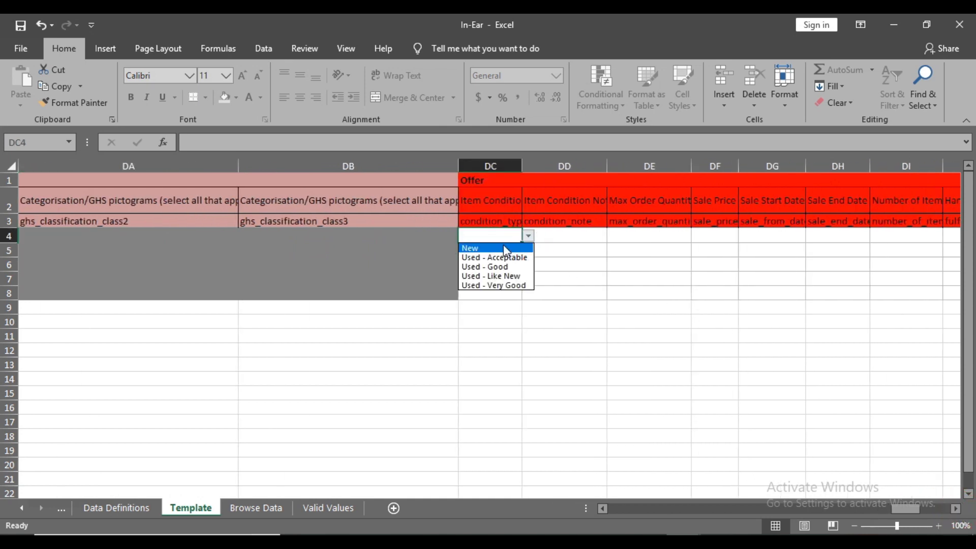
left_click(503, 245)
left_click(499, 247)
left_click(528, 250)
left_click(485, 259)
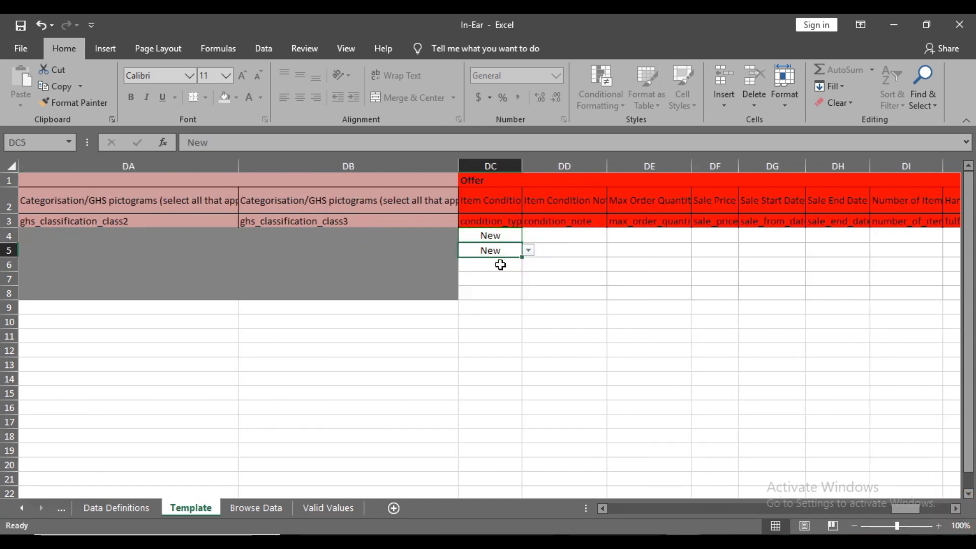
left_click(513, 264)
Set Item Condition to New for rows 6 through 8 (DC6–DC8).
left_click(529, 265)
left_click(529, 265)
left_click(528, 265)
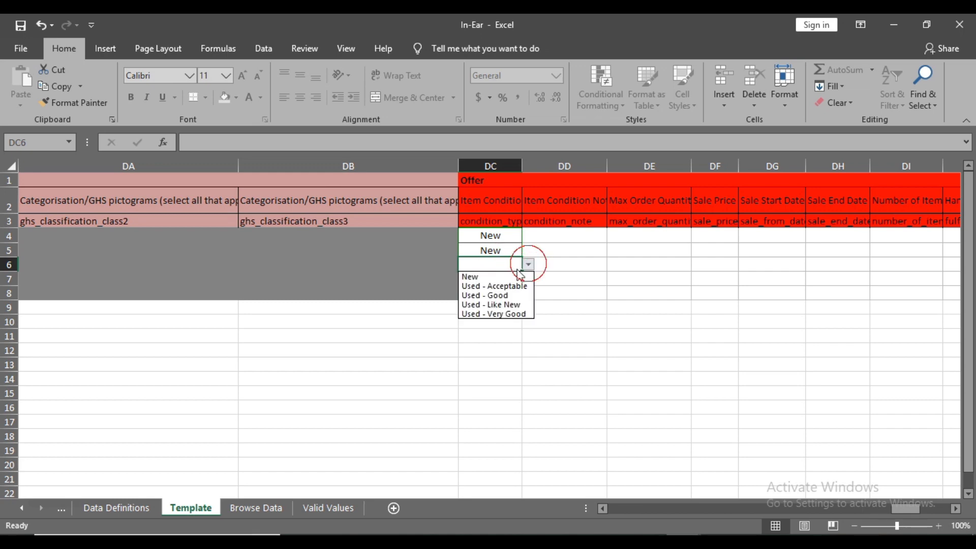
left_click(491, 281)
left_click(491, 281)
left_click(528, 278)
left_click(489, 290)
left_click(489, 294)
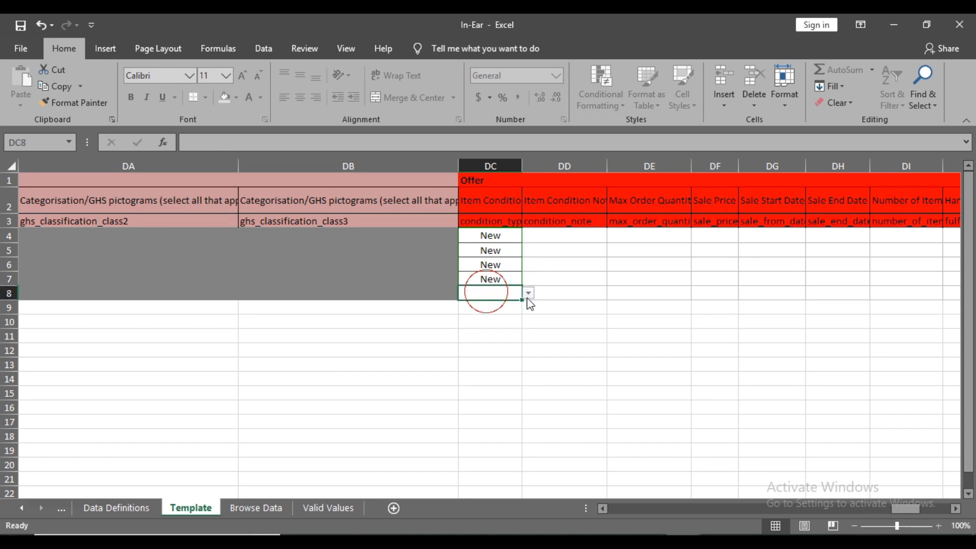
left_click(528, 294)
left_click(508, 305)
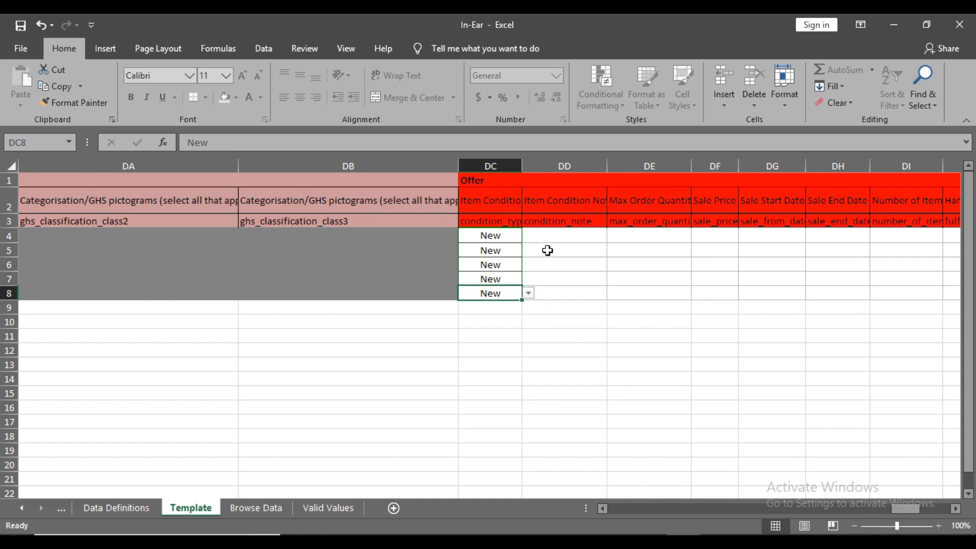
Step through the empty Item Condition Note cells, returning to row 4.
left_click(604, 234)
left_click(559, 250)
left_click(557, 266)
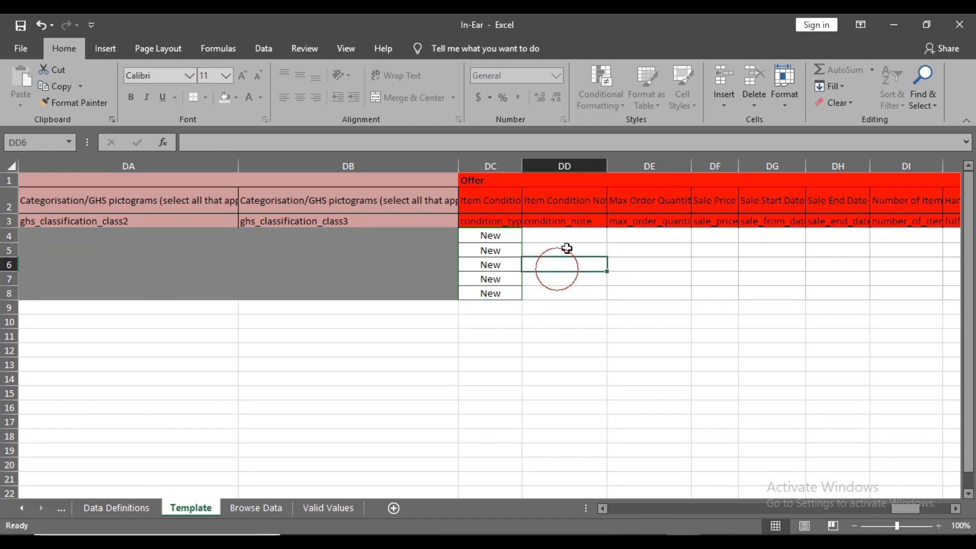
left_click(567, 233)
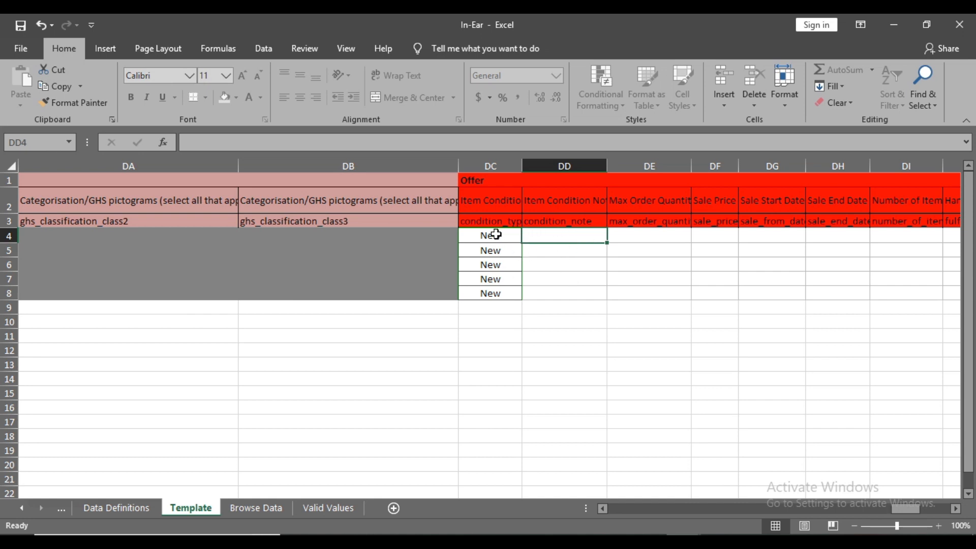
Enter 2 as the Max Order Quantity in cells DE4 through DE8.
left_click(646, 238)
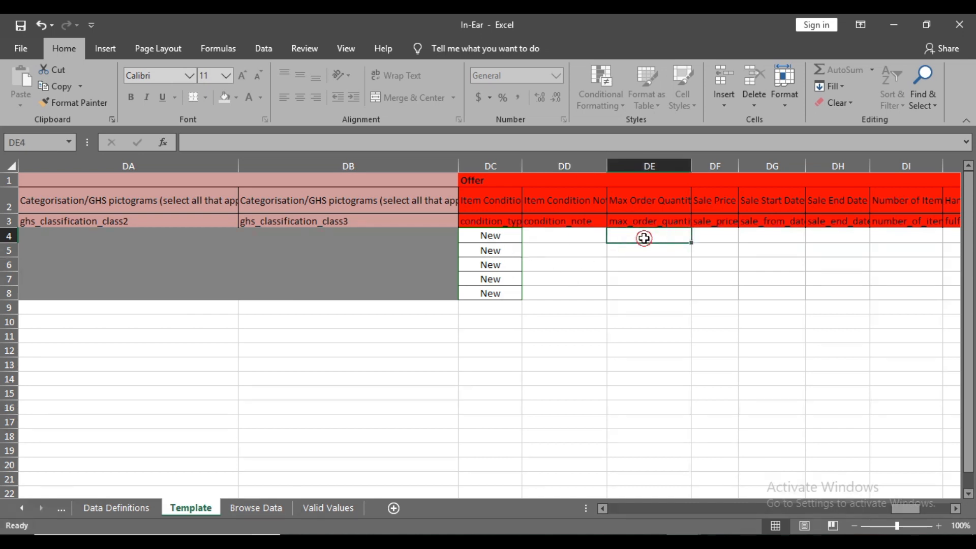
double_click(649, 236)
type("2")
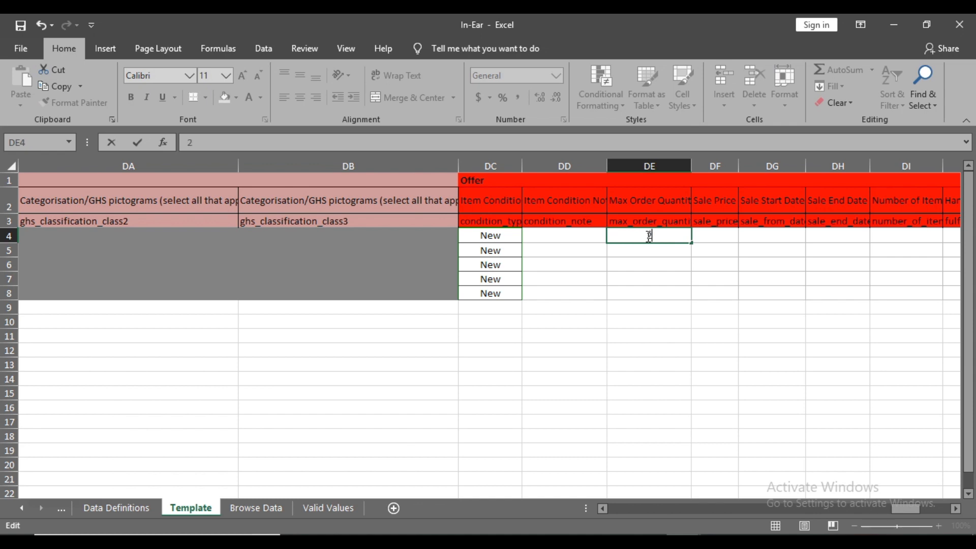
double_click(649, 250)
type("2")
double_click(648, 264)
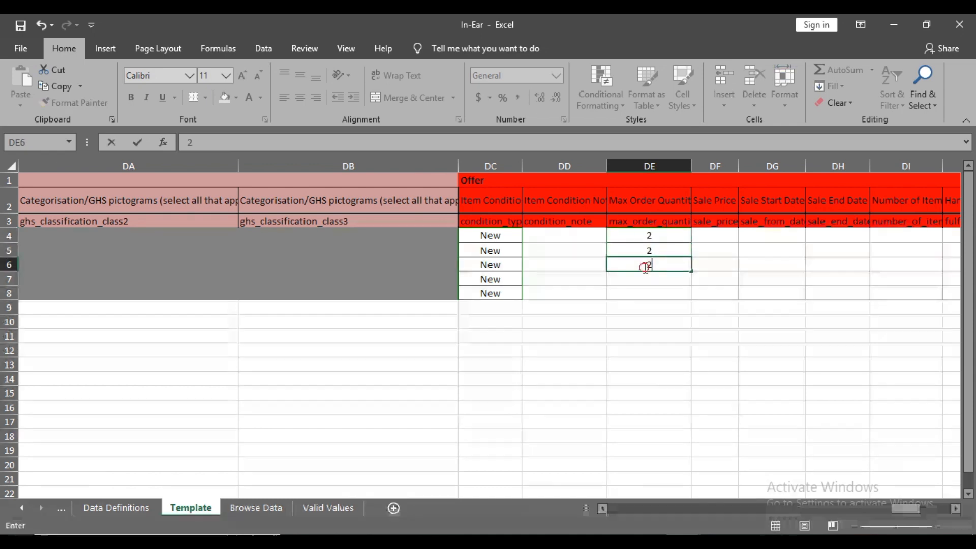
type("2")
double_click(643, 279)
type("2")
double_click(645, 293)
type("2")
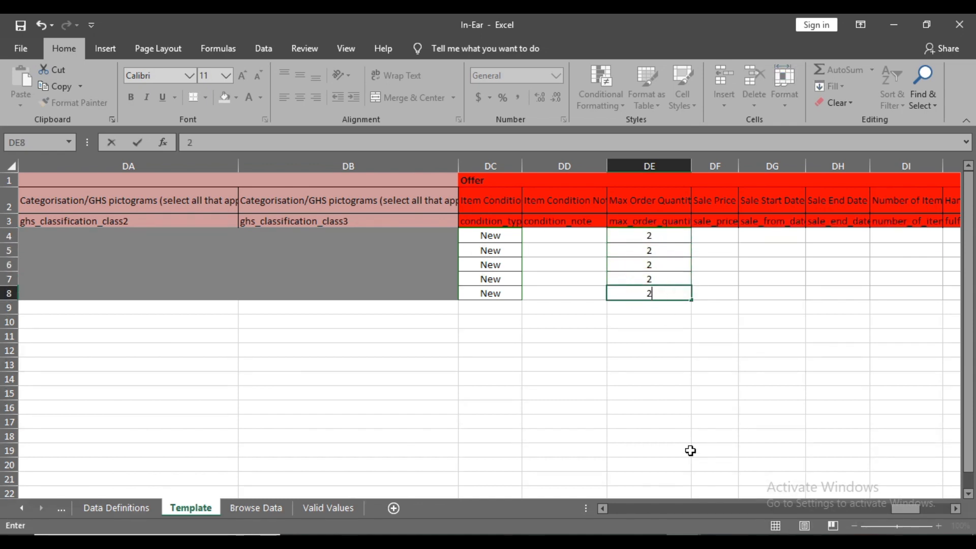
left_click(955, 508)
left_click(956, 508)
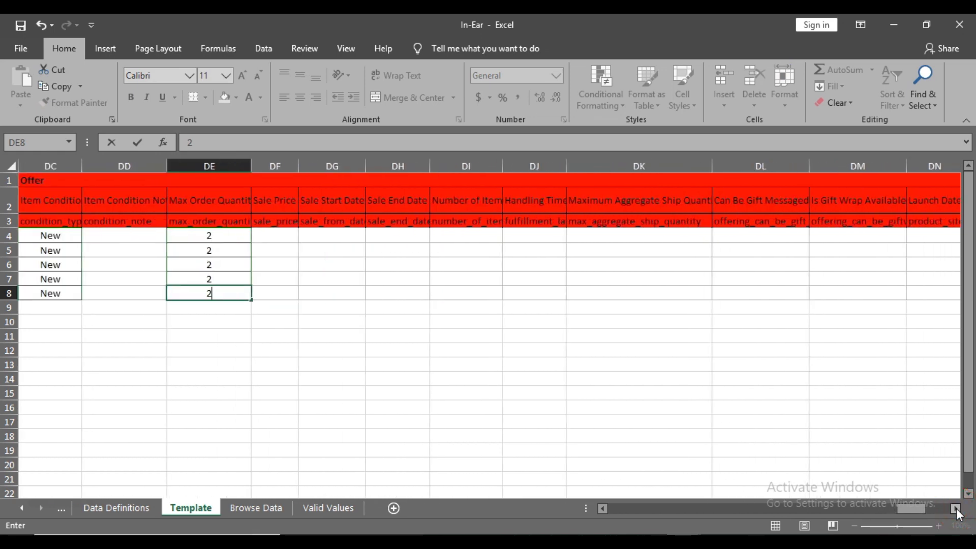
left_click(283, 233)
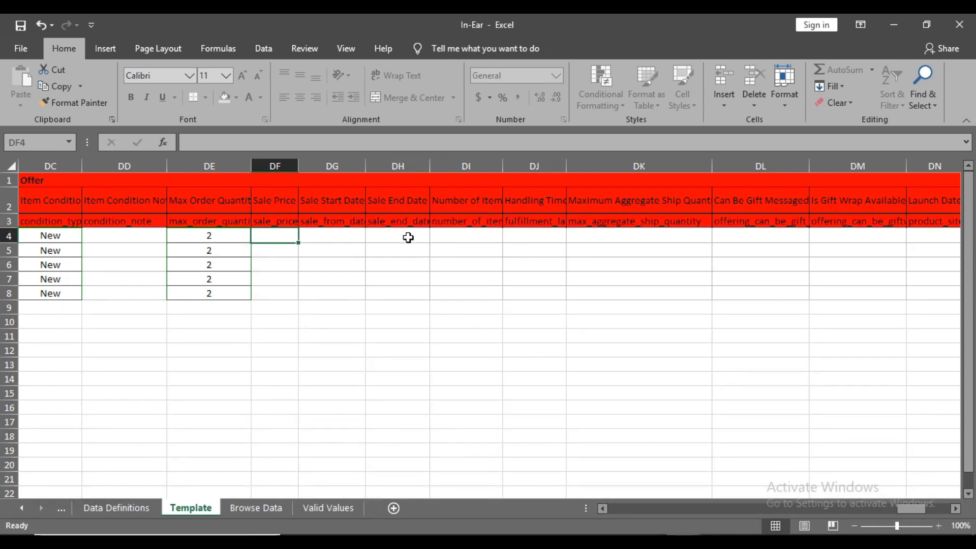
Enter 1 as the Number of Items in DI4 down to DI8.
double_click(470, 237)
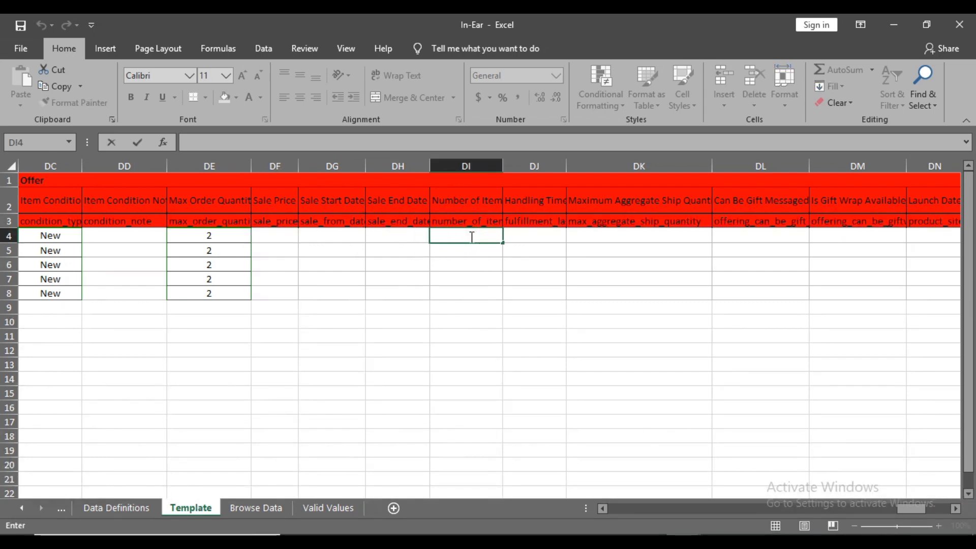
key("Return")
type("1")
key("Return")
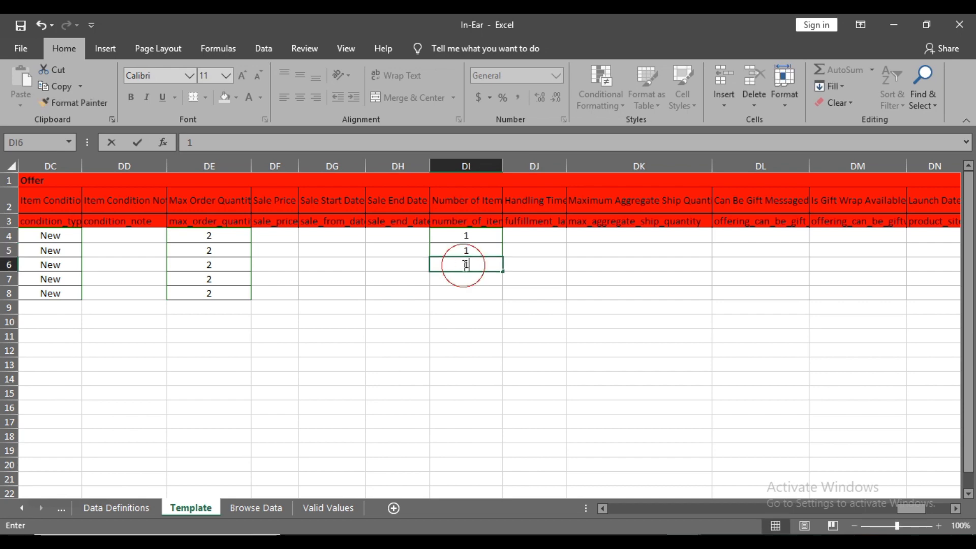
type("1")
key("Return")
type("1")
key("Return")
type("1")
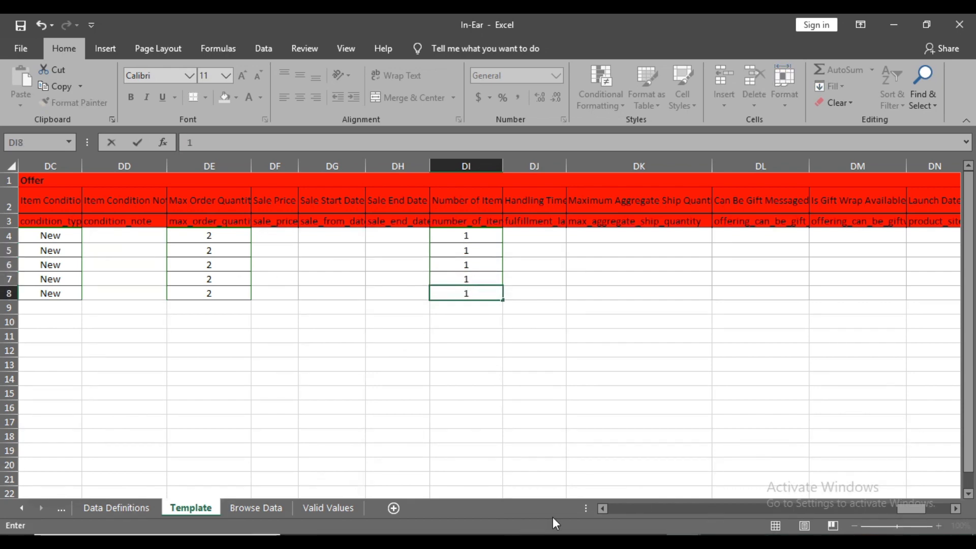
Verify the Number of Items and Max Order Quantity values in rows 4–8.
left_click(602, 507)
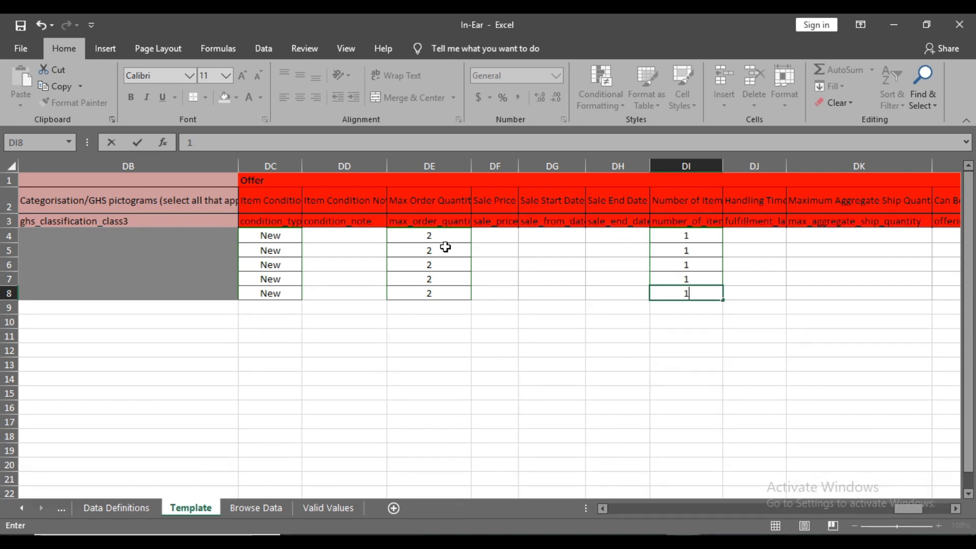
left_click(706, 240)
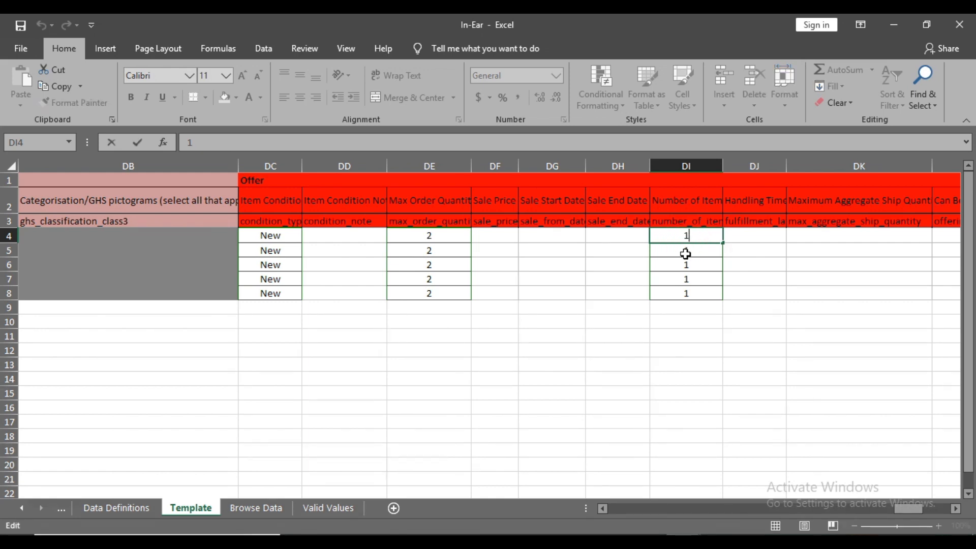
left_click(694, 248)
left_click(692, 264)
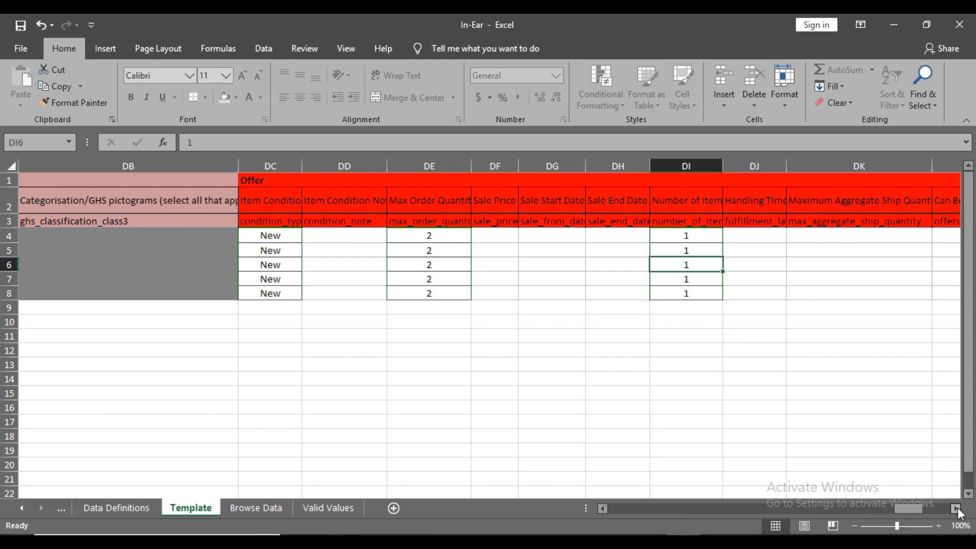
left_click(956, 509)
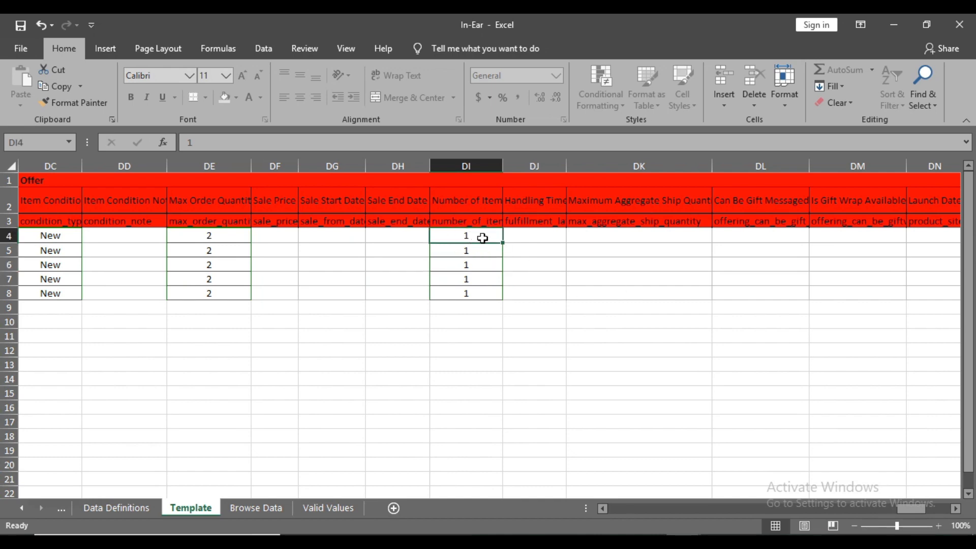
left_click(468, 236)
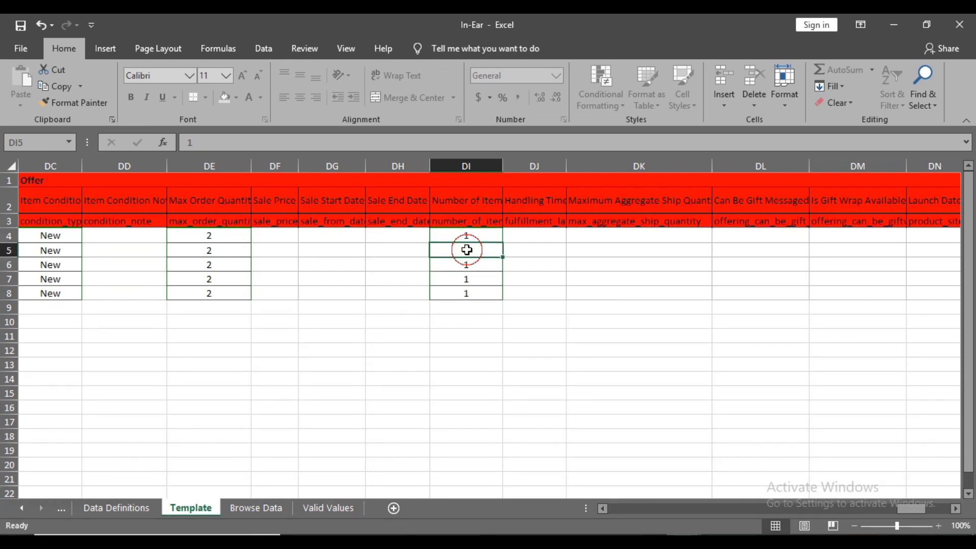
left_click(217, 251)
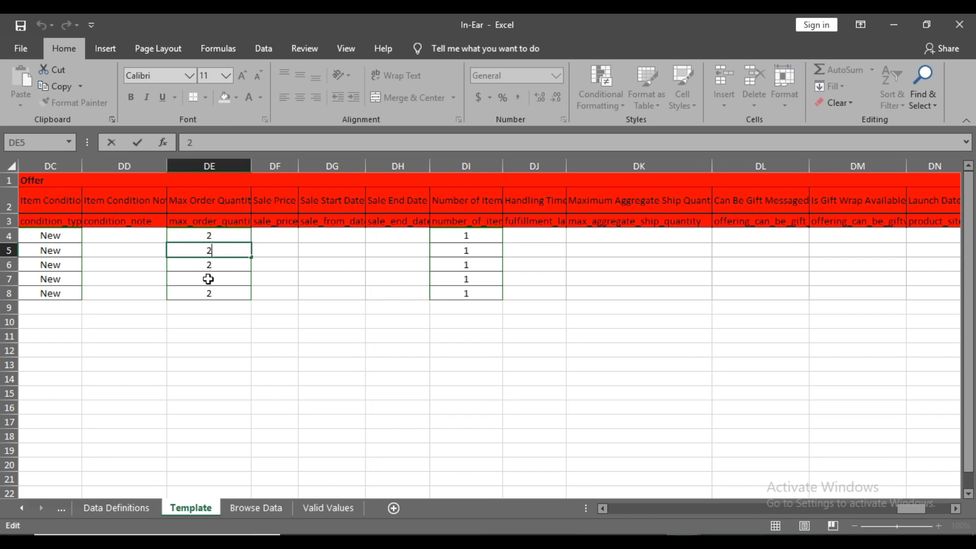
left_click(211, 277)
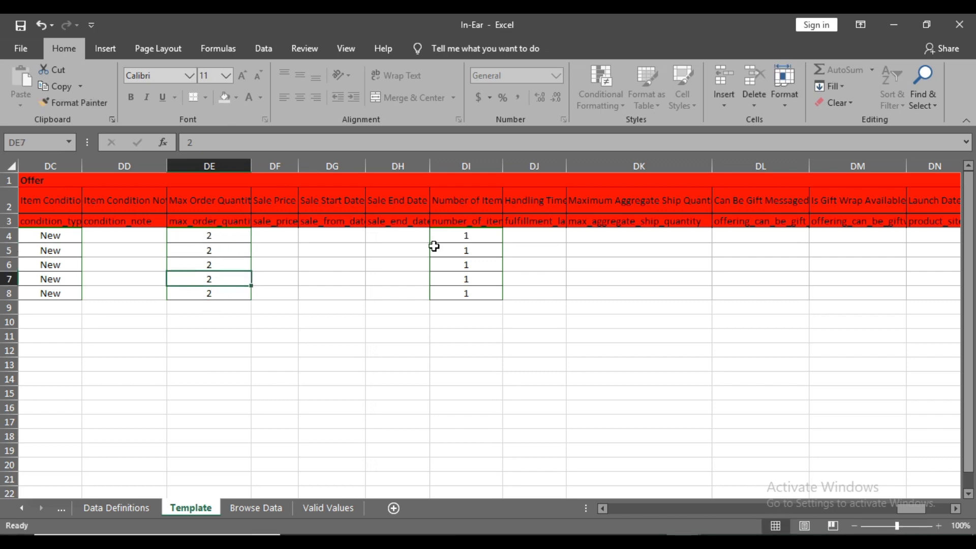
left_click(467, 241)
left_click(467, 275)
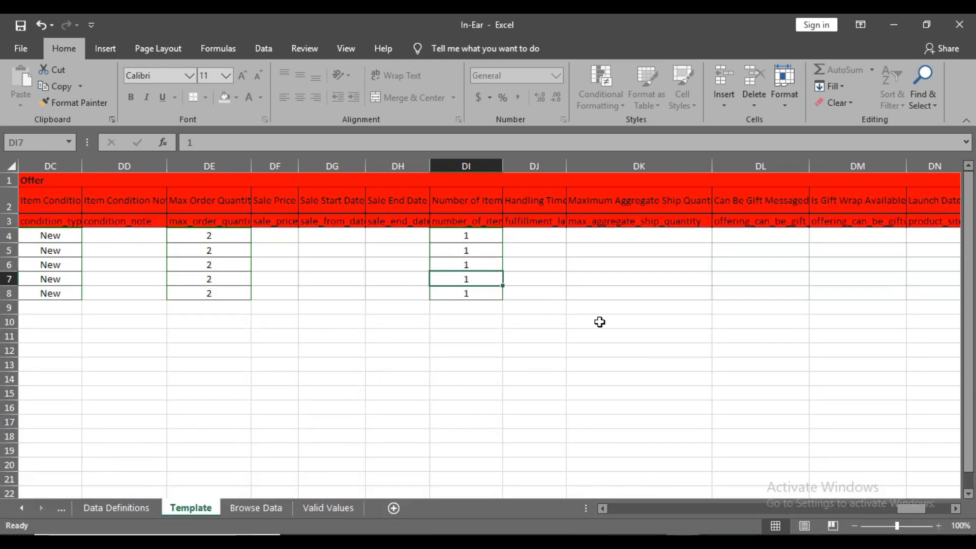
Pick A_TOY_ELECTRONIC from the Product Tax Code dropdown for rows 4 and 5.
left_click(955, 510)
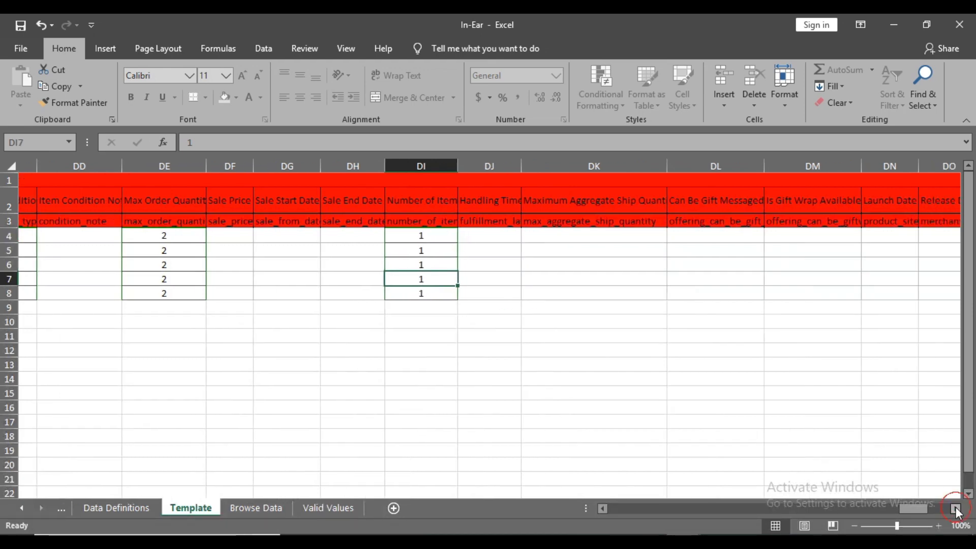
left_click(956, 509)
left_click(955, 510)
left_click(955, 510)
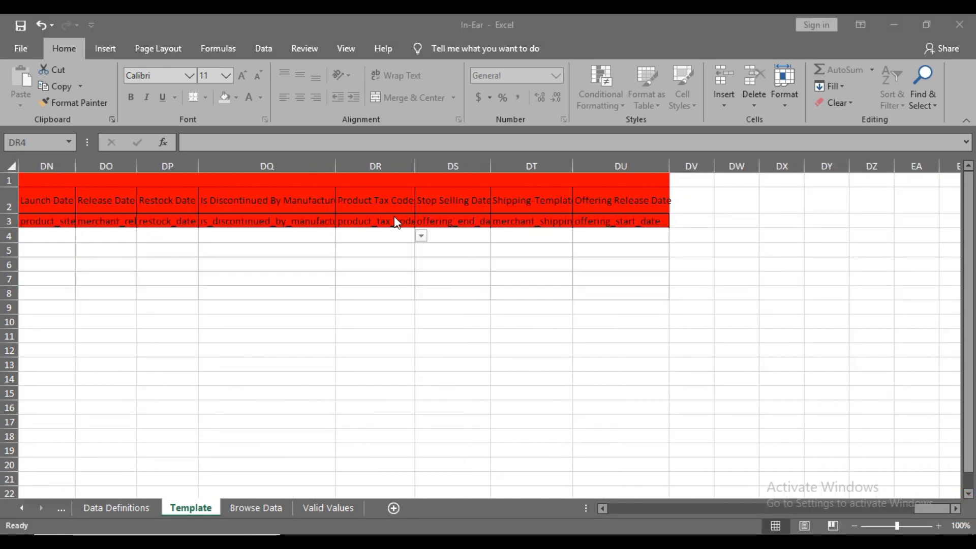
left_click(421, 236)
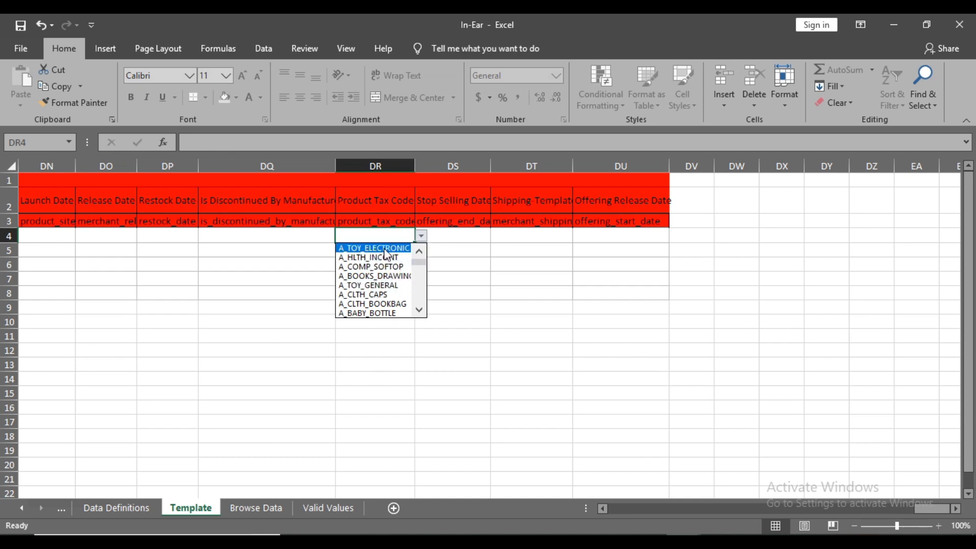
left_click(383, 248)
left_click(384, 248)
left_click(421, 250)
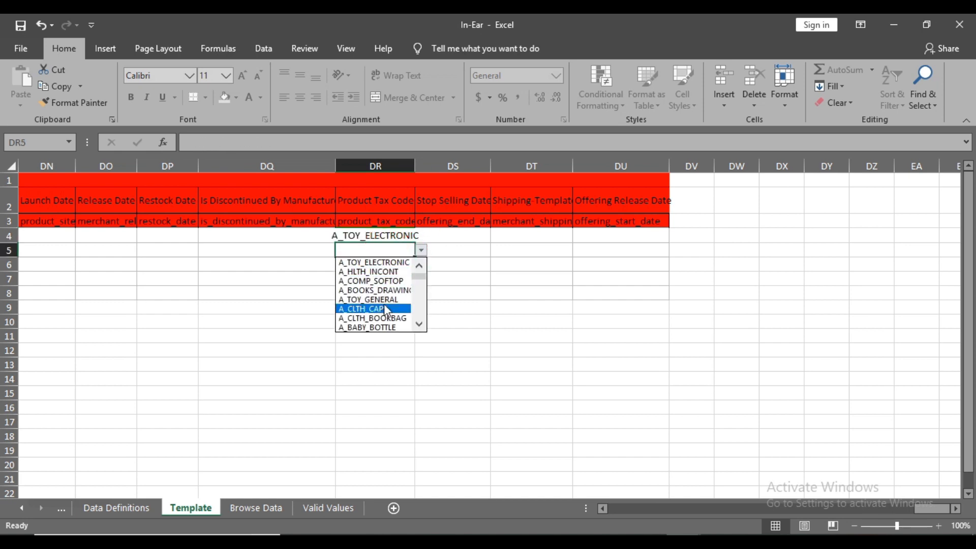
left_click(384, 257)
left_click(422, 250)
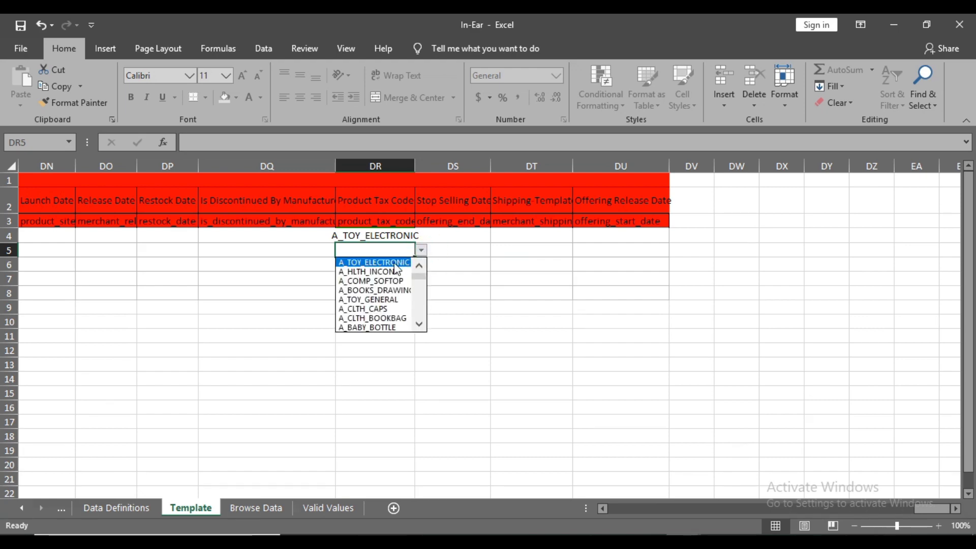
left_click(389, 261)
Pick A_TOY_ELECTRONIC as Product Tax Code for rows 6, 7 and 8.
left_click(388, 263)
left_click(421, 264)
left_click(383, 272)
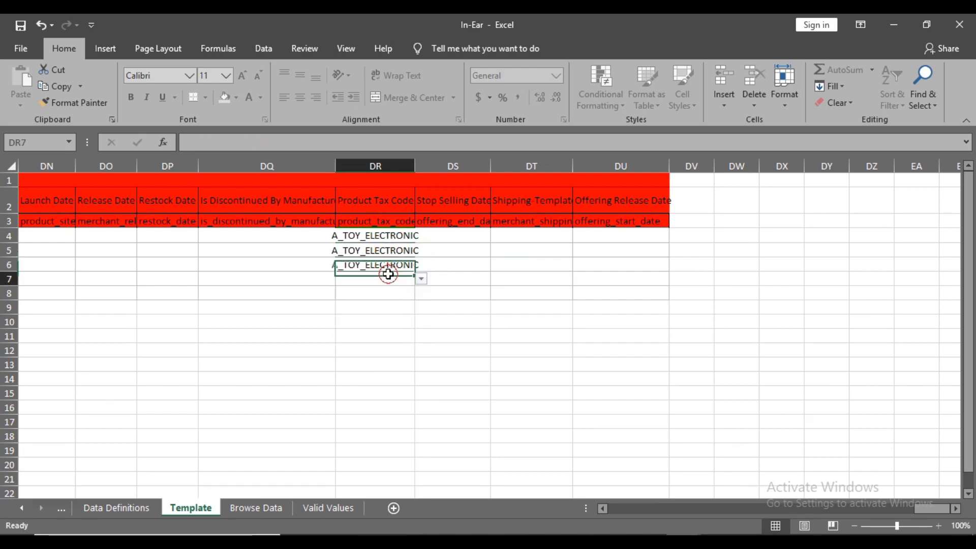
left_click(386, 279)
left_click(422, 279)
left_click(386, 286)
left_click(380, 293)
left_click(421, 292)
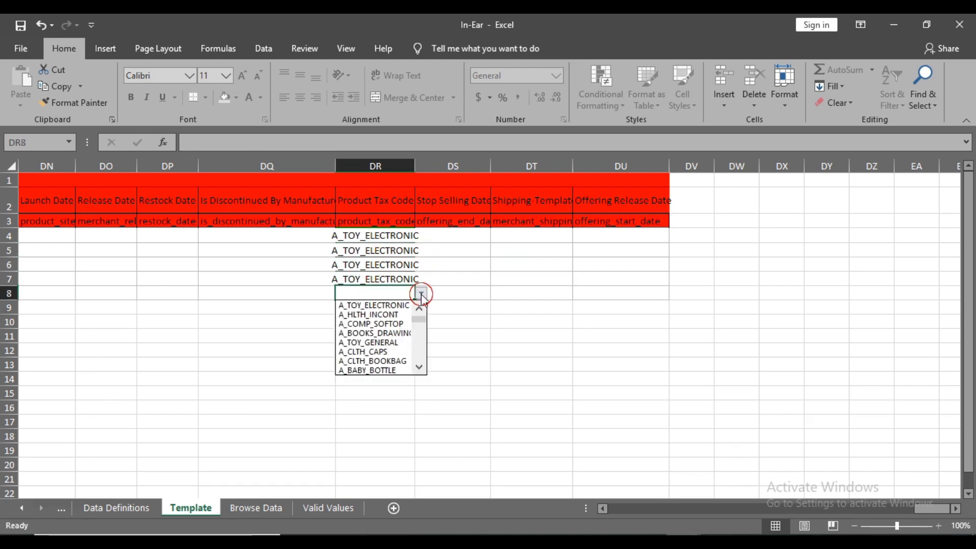
left_click(394, 305)
left_click(390, 304)
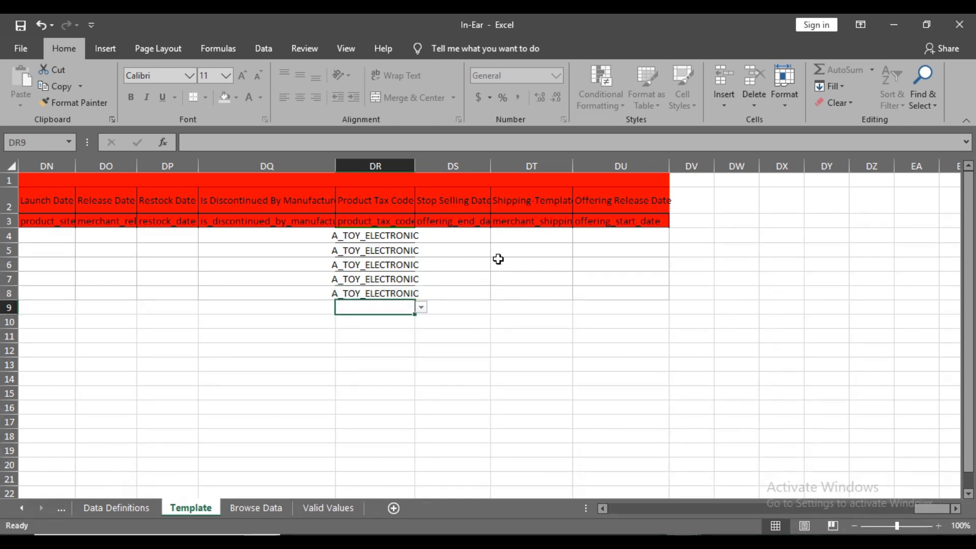
left_click_drag(931, 510, 503, 522)
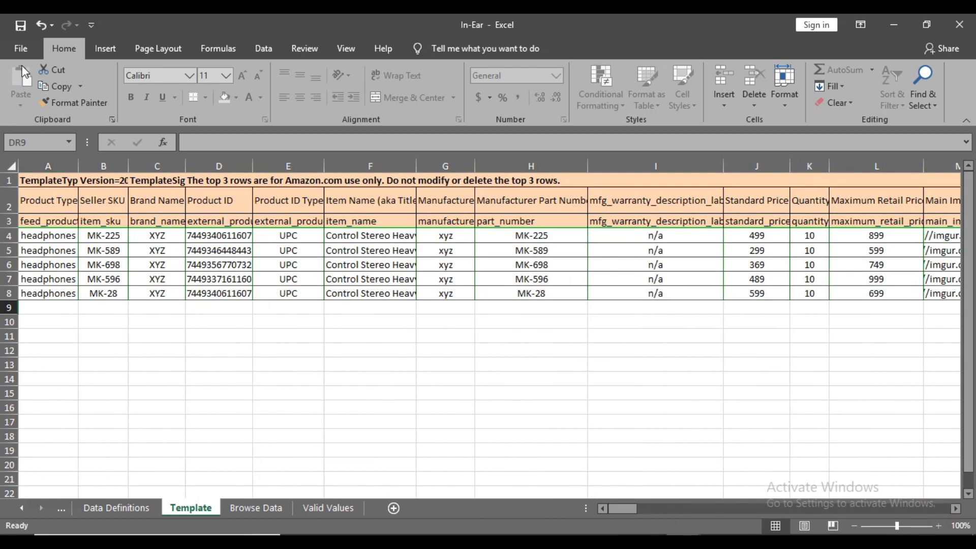
Close the In-Ear headphones workbook window in Excel.
left_click(22, 48)
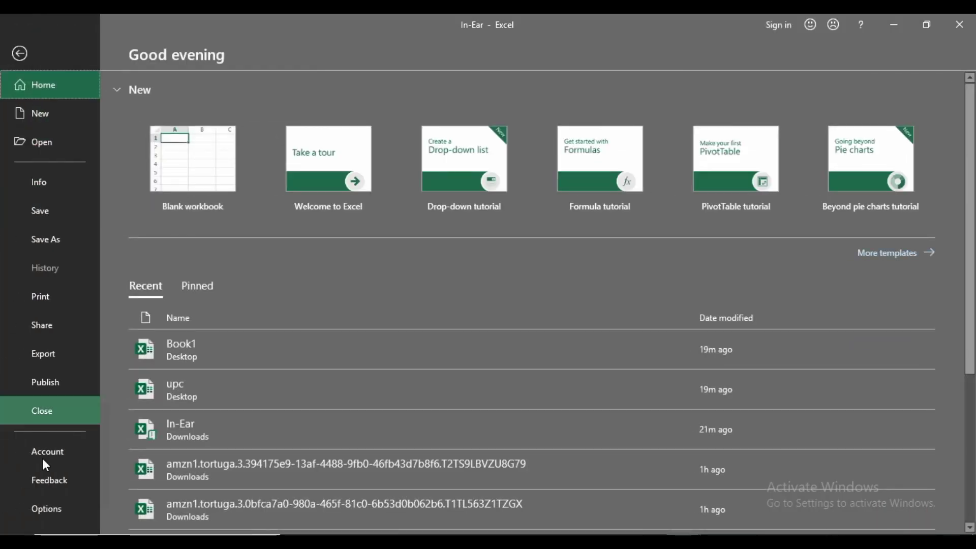
key("Escape")
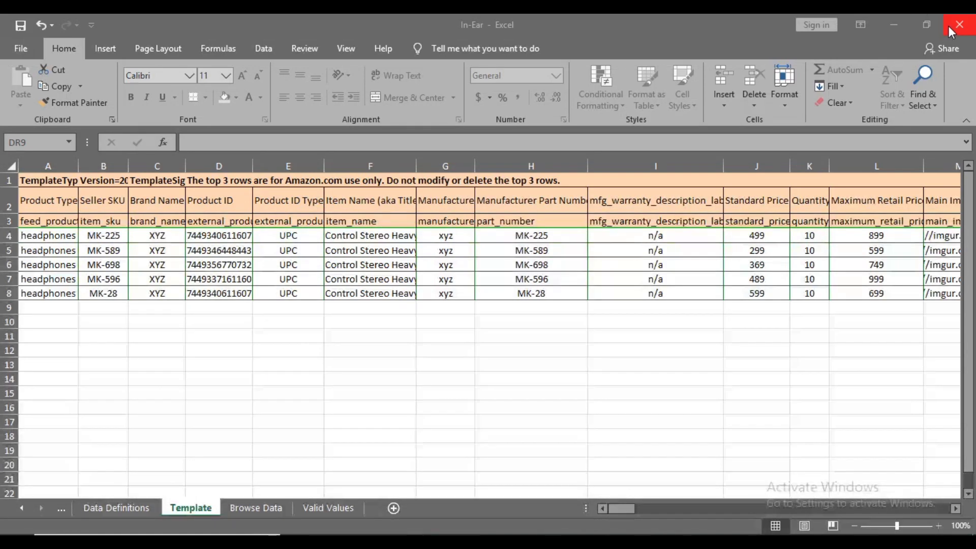
left_click(960, 24)
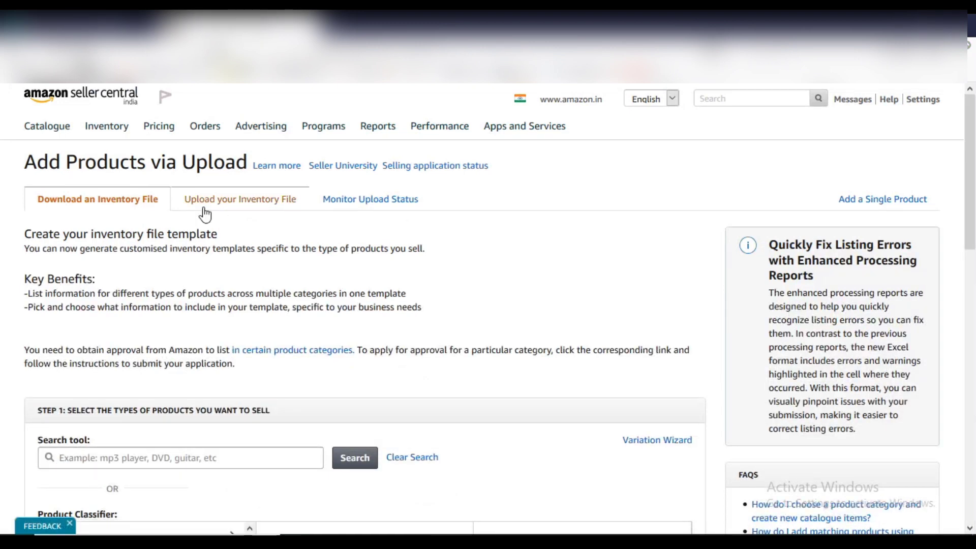
Review the Upload your Inventory File page, then open the Monitor Upload Status list.
left_click(209, 208)
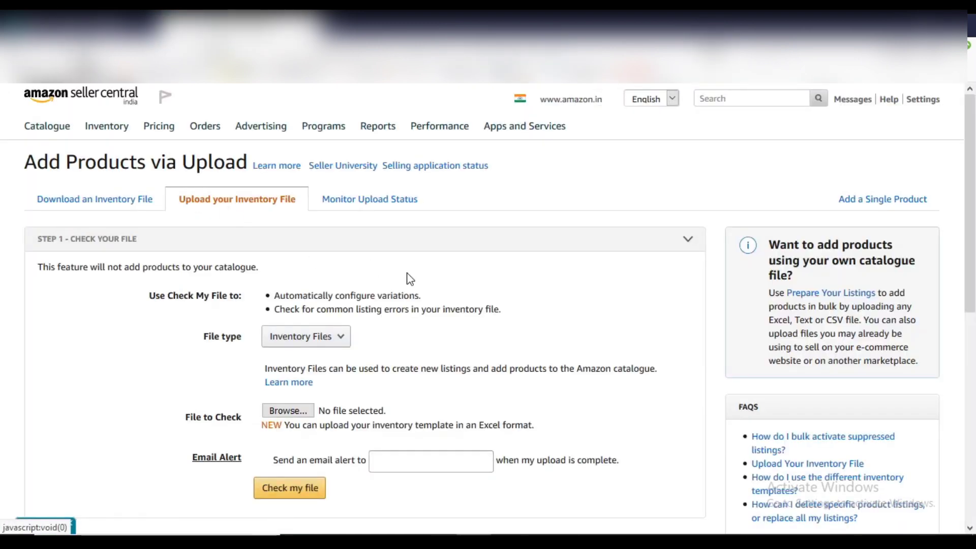
scroll(381, 314, "down", 2)
scroll(397, 306, "down", 3)
scroll(397, 305, "down", 3)
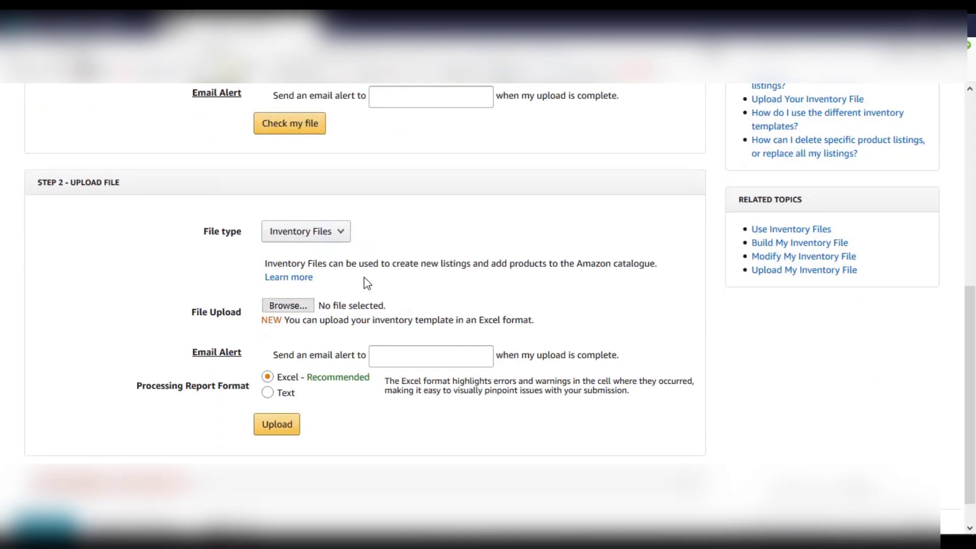
scroll(327, 285, "down", 1)
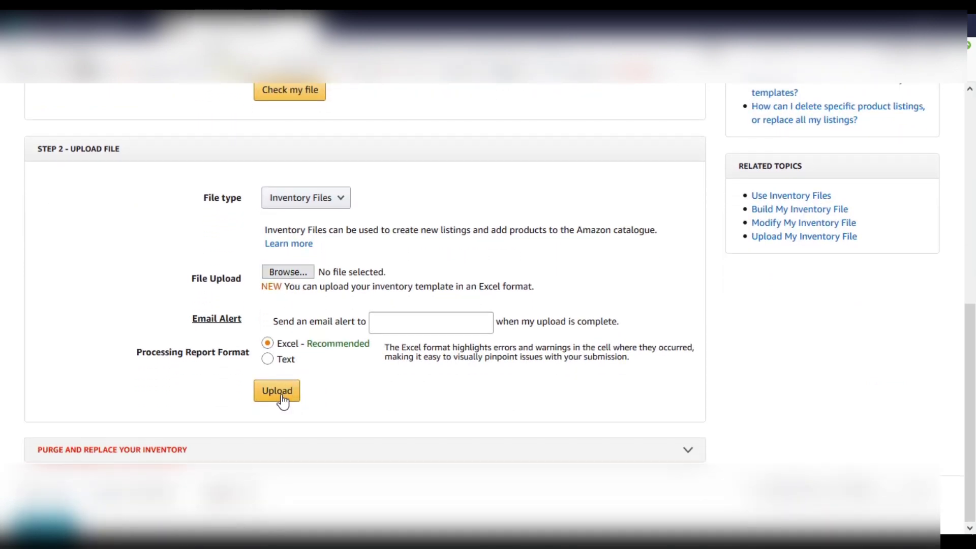
scroll(281, 397, "up", 4)
scroll(278, 396, "up", 5)
scroll(282, 396, "up", 2)
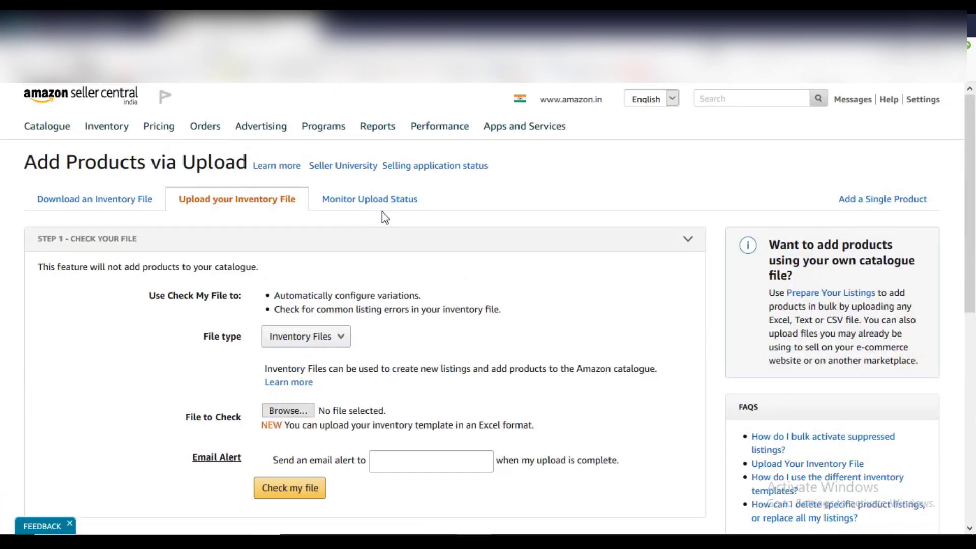
left_click(382, 210)
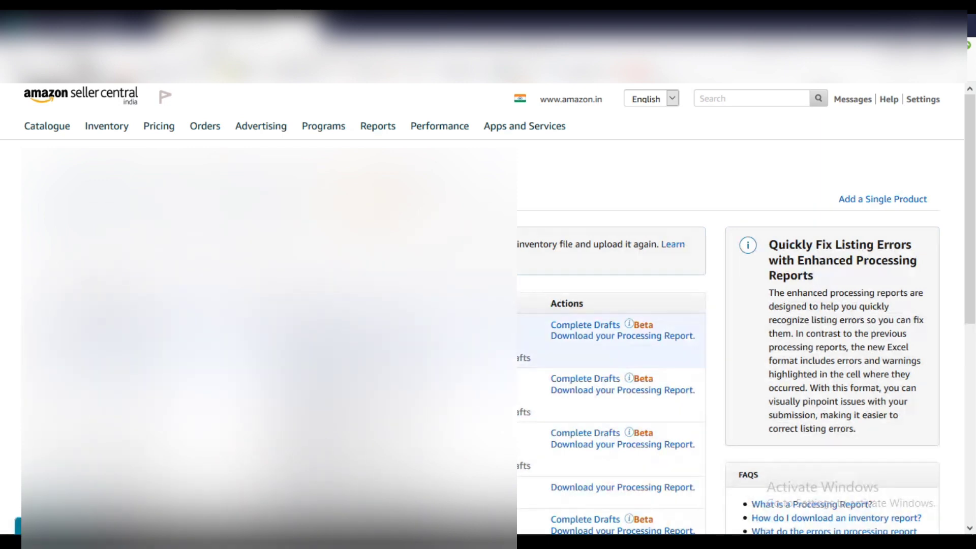
mouse_move(105, 126)
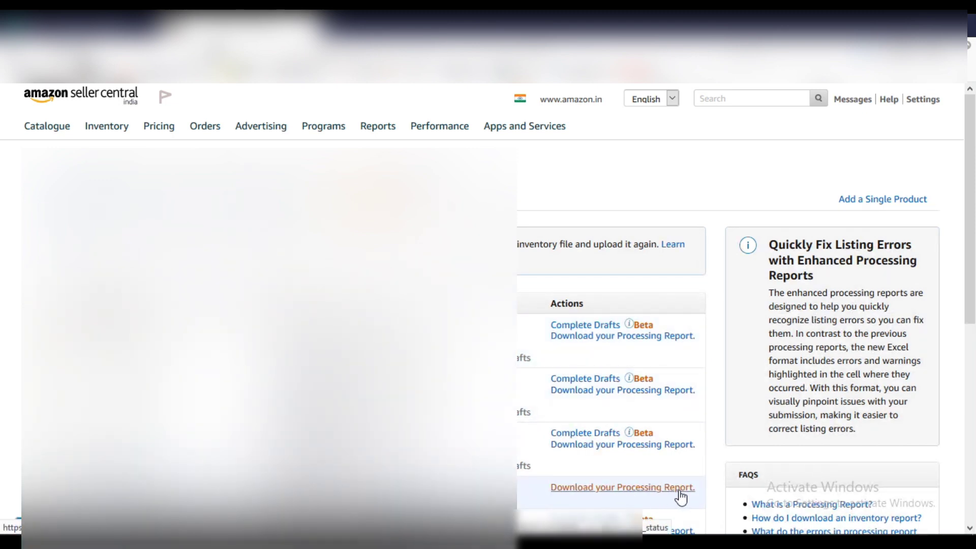
Download the processing report for the most recent upload and open it in Excel.
scroll(682, 489, "down", 1)
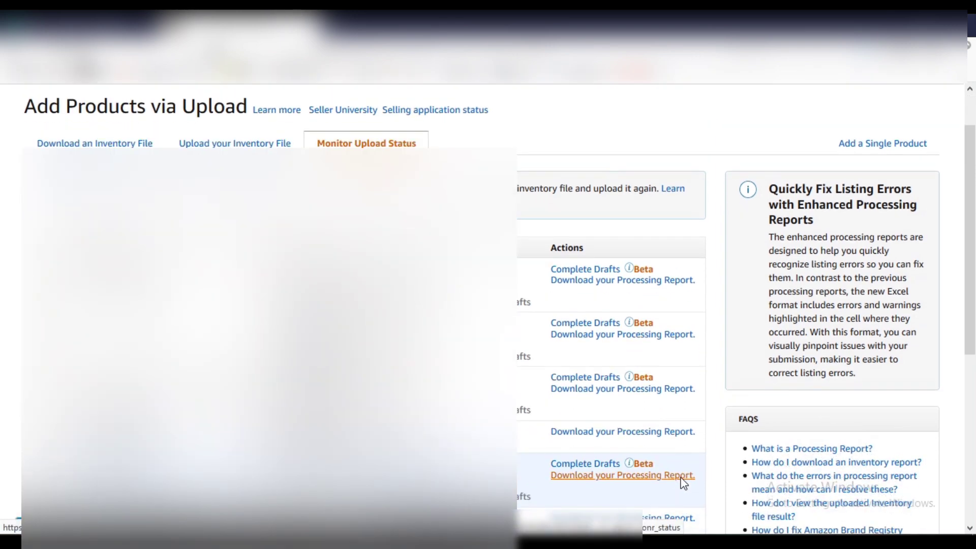
scroll(681, 484, "down", 2)
scroll(678, 462, "up", 1)
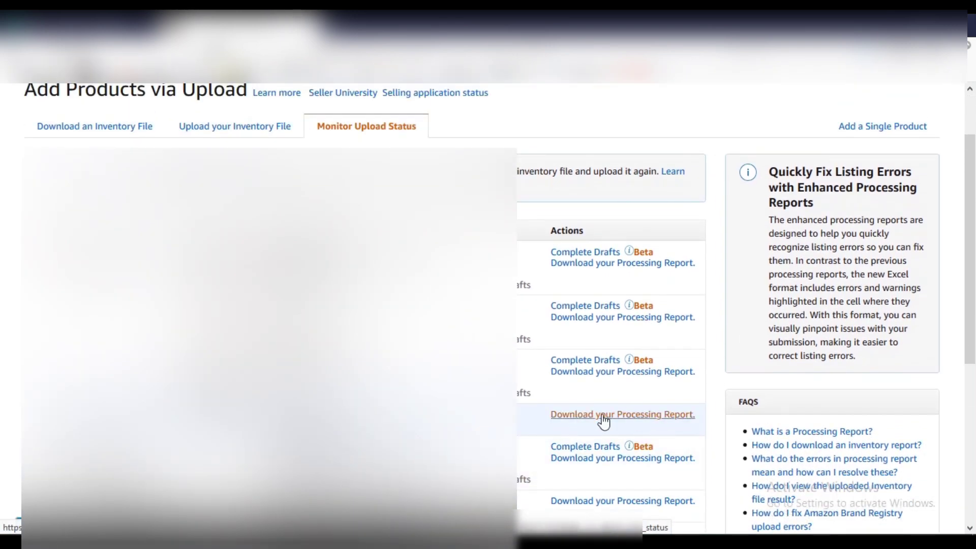
scroll(583, 356, "up", 1)
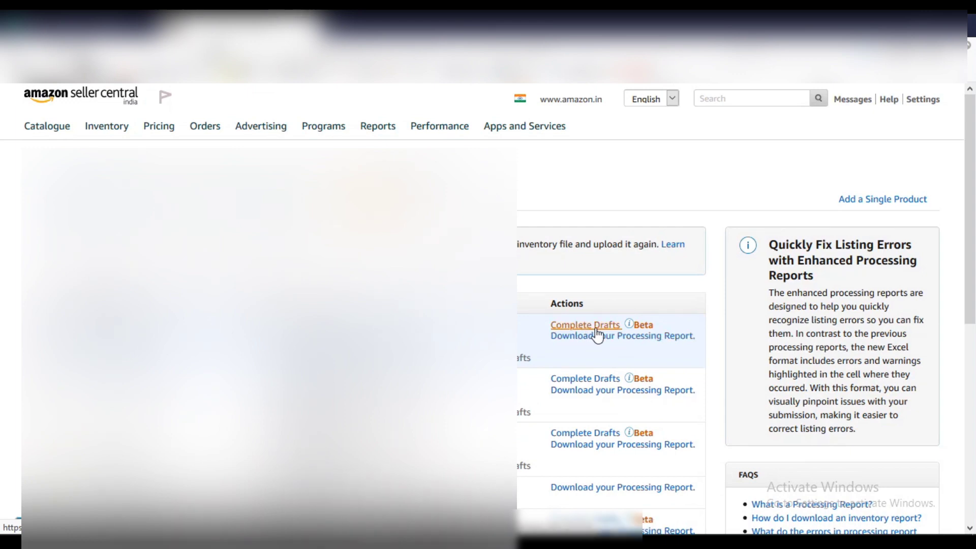
left_click(585, 328)
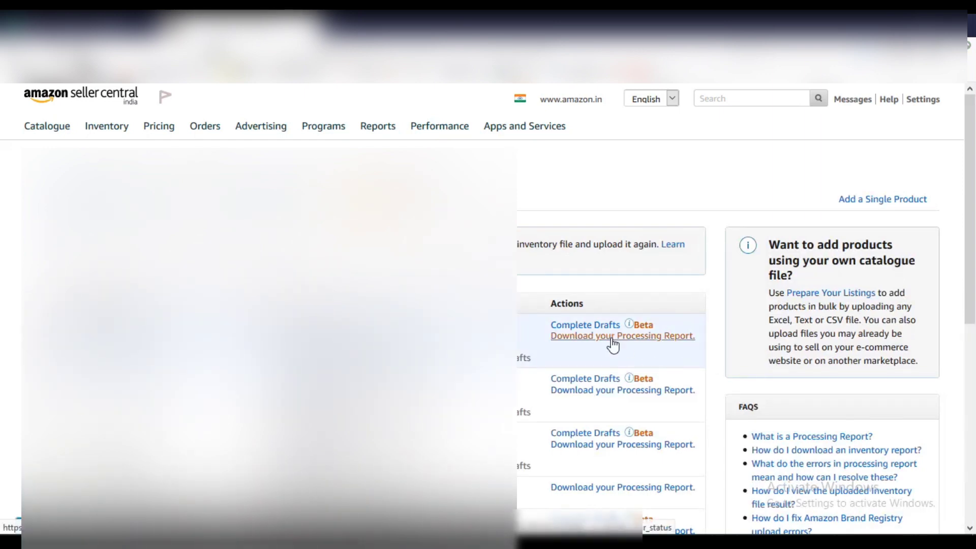
left_click(611, 340)
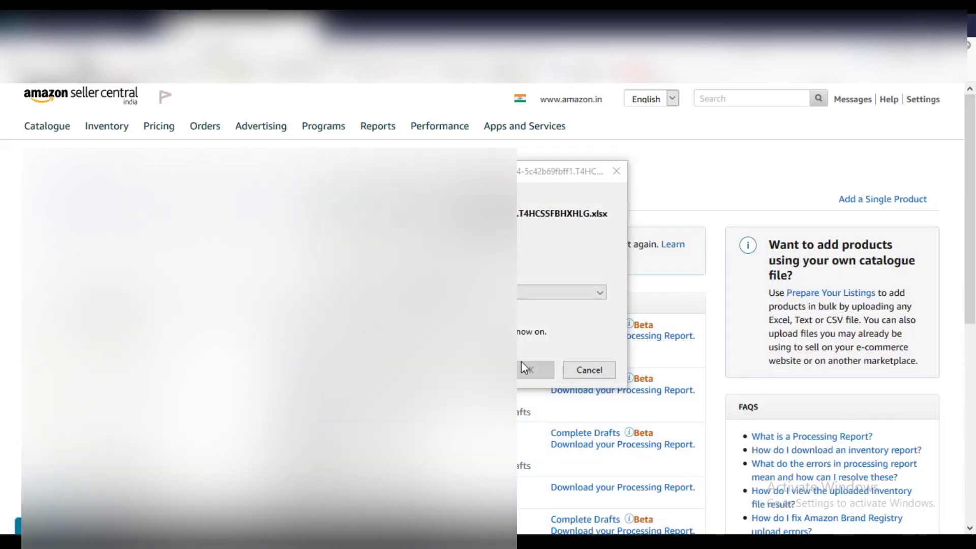
left_click(584, 370)
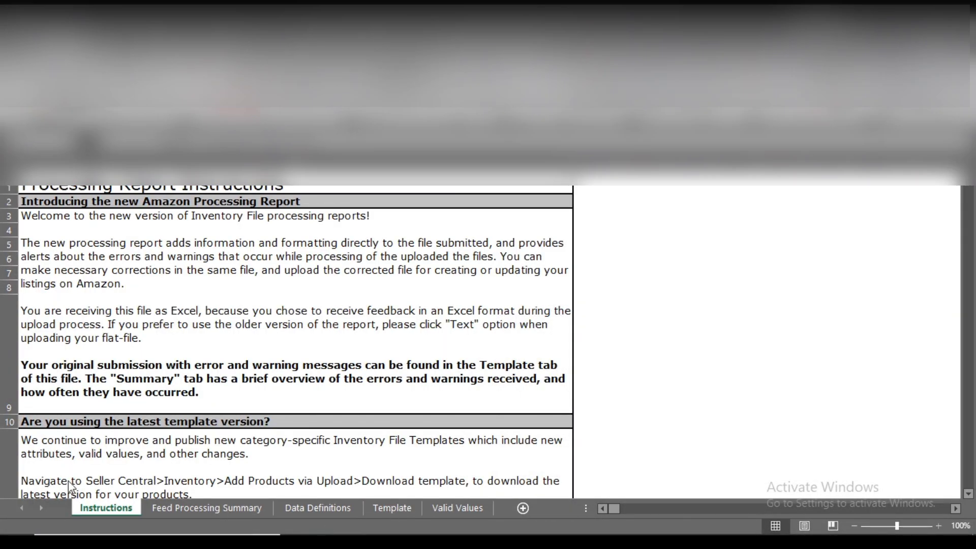
Compare the report's Template sheet Product Type error with row 4 of the In-Ear workbook.
left_click(388, 508)
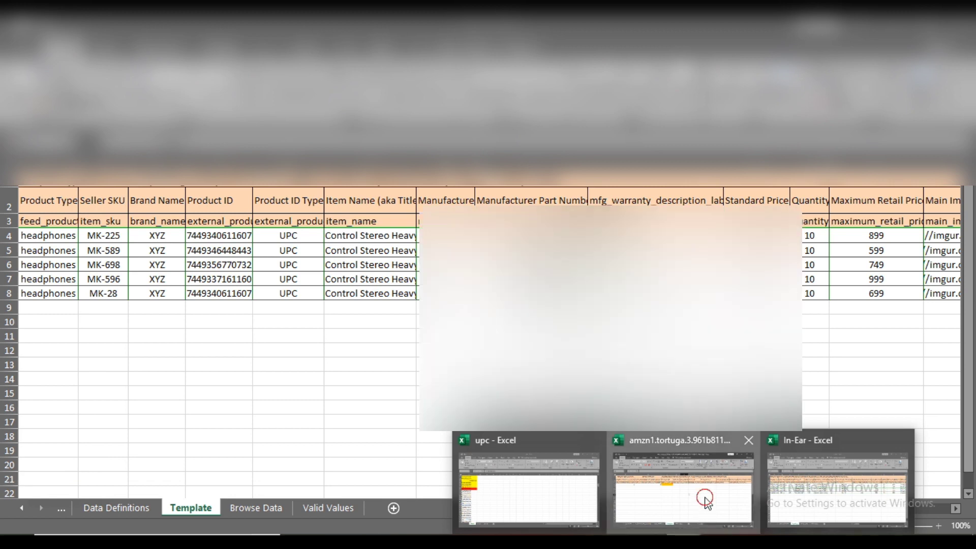
left_click(703, 497)
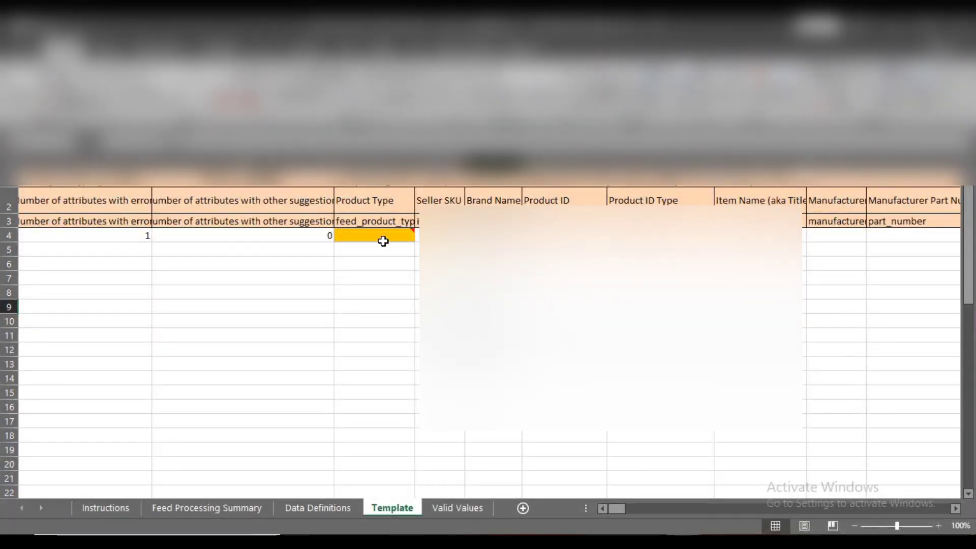
mouse_move(373, 236)
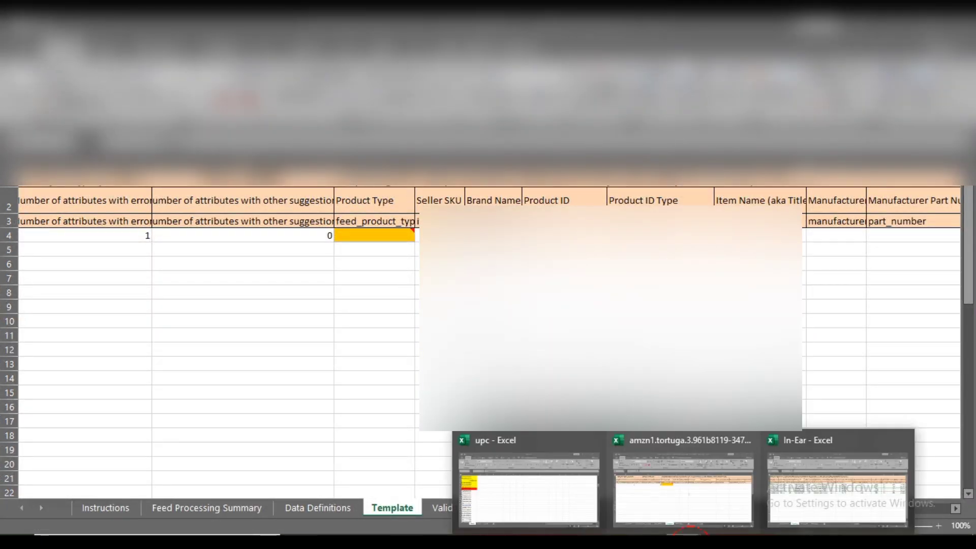
left_click(762, 485)
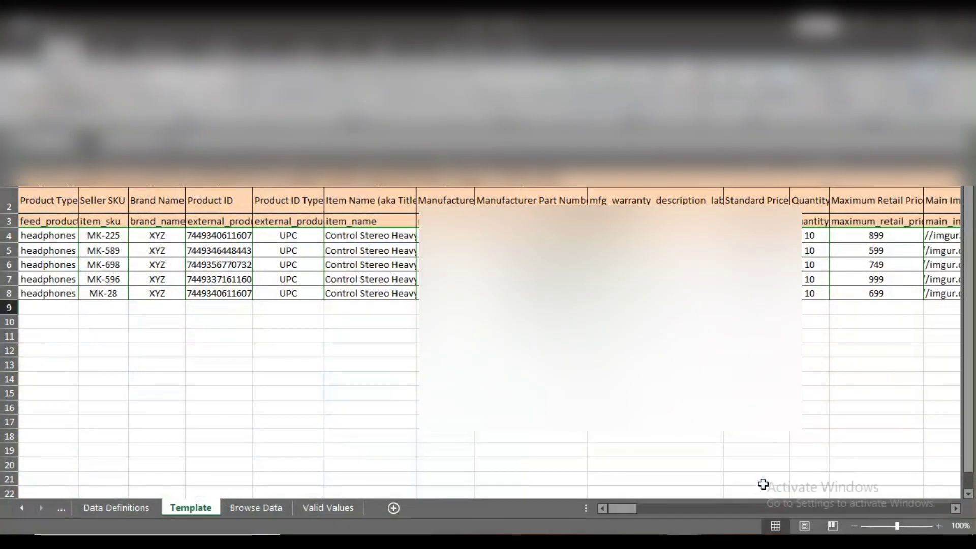
left_click_drag(621, 508, 647, 508)
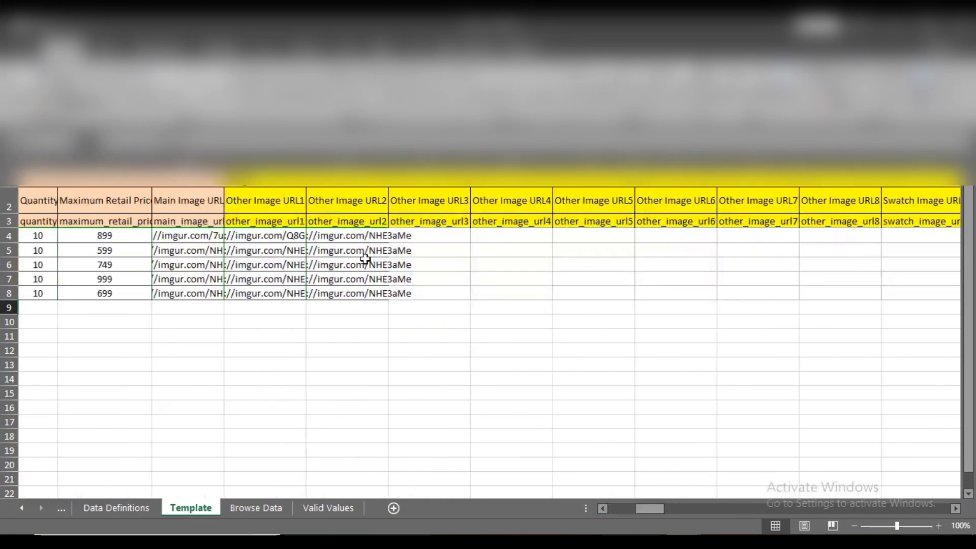
scroll(454, 446, "left", 5)
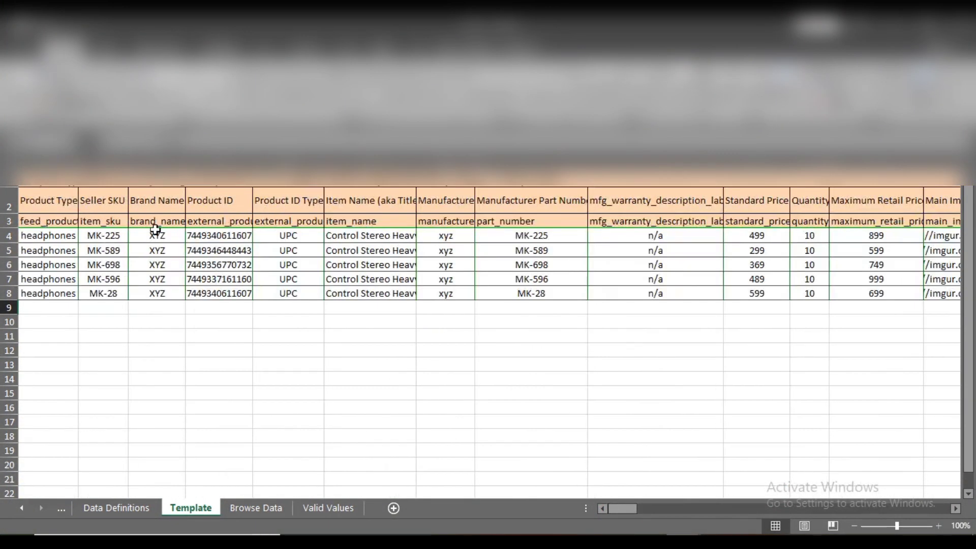
left_click(281, 235)
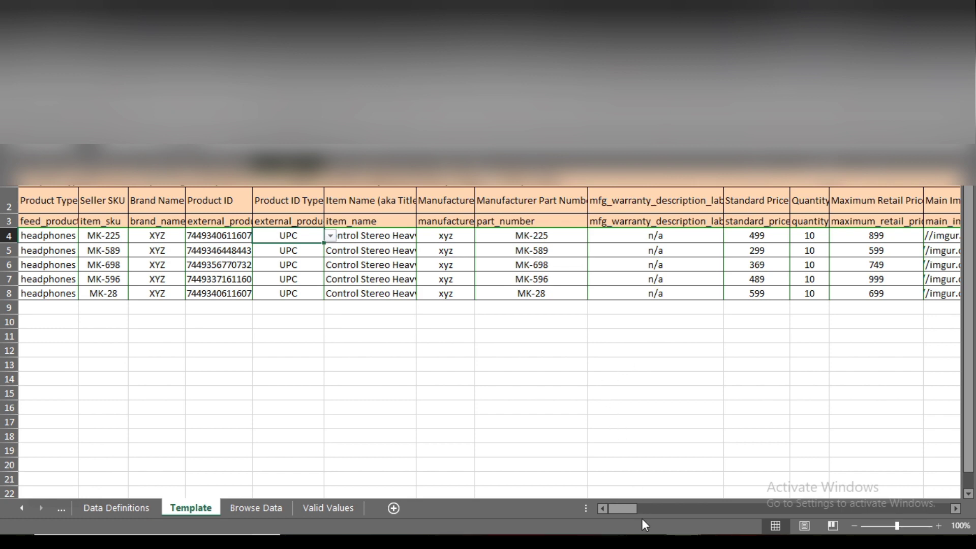
left_click(682, 488)
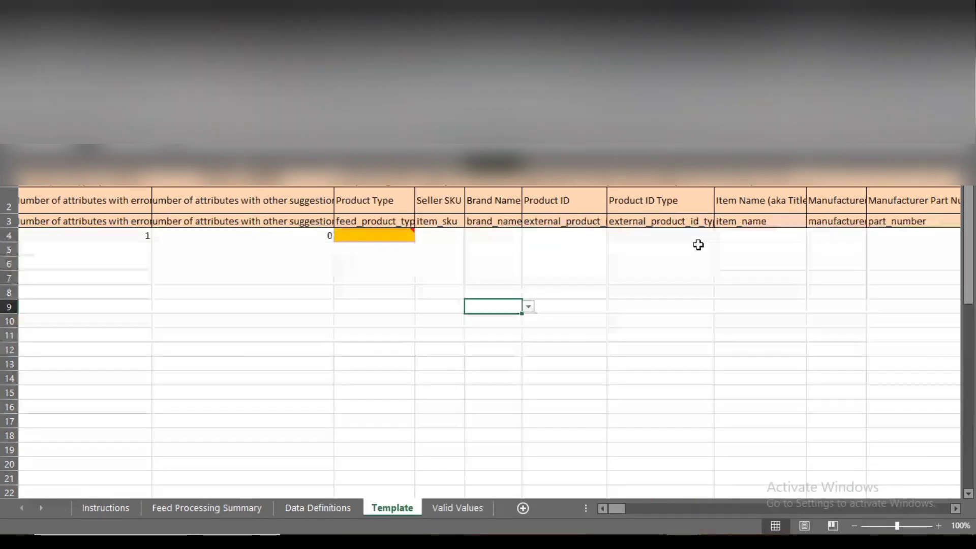